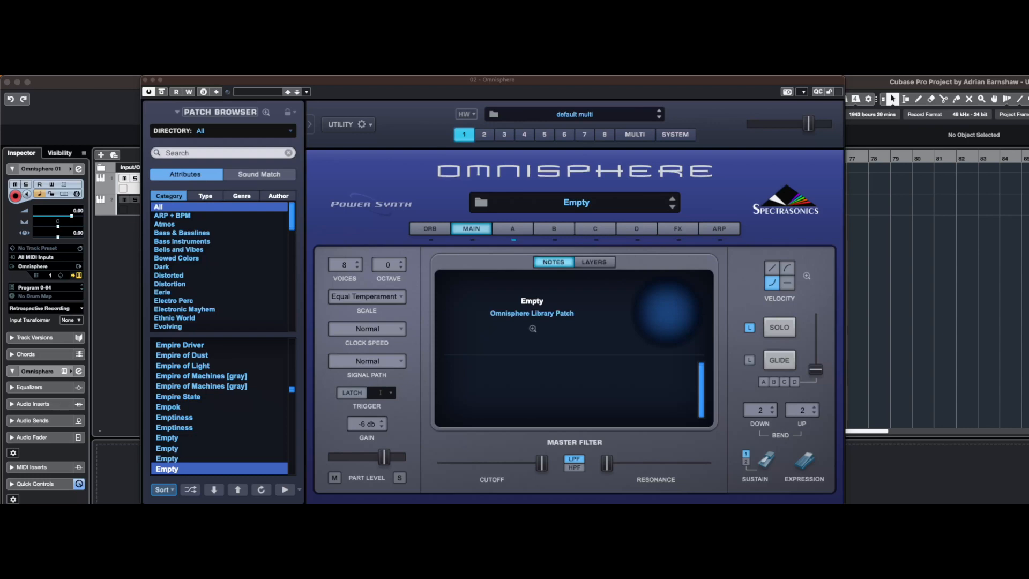
Open layer A of the Empty patch and set its oscillator to Synth mode
key("super+Tab")
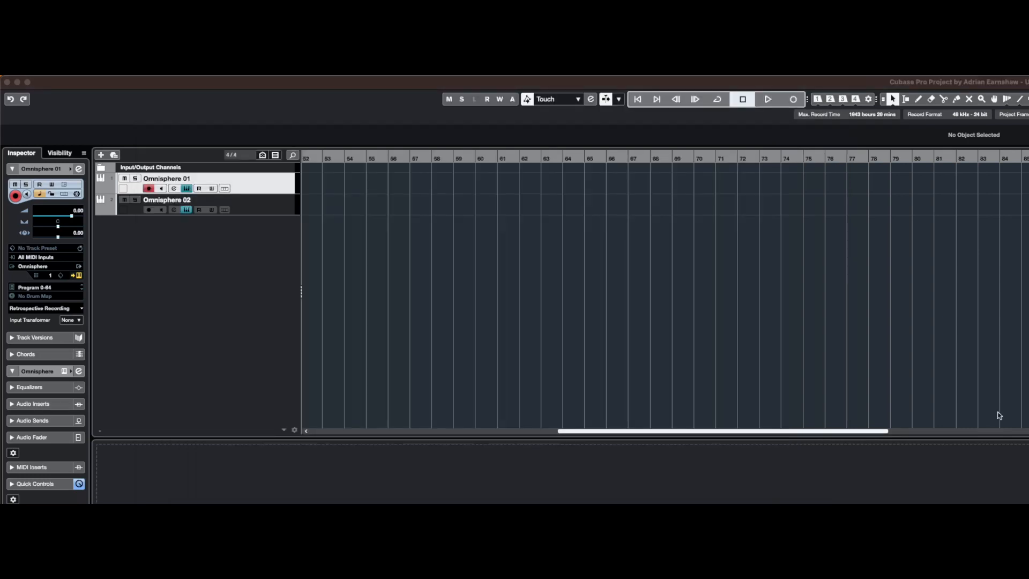
left_click(935, 435)
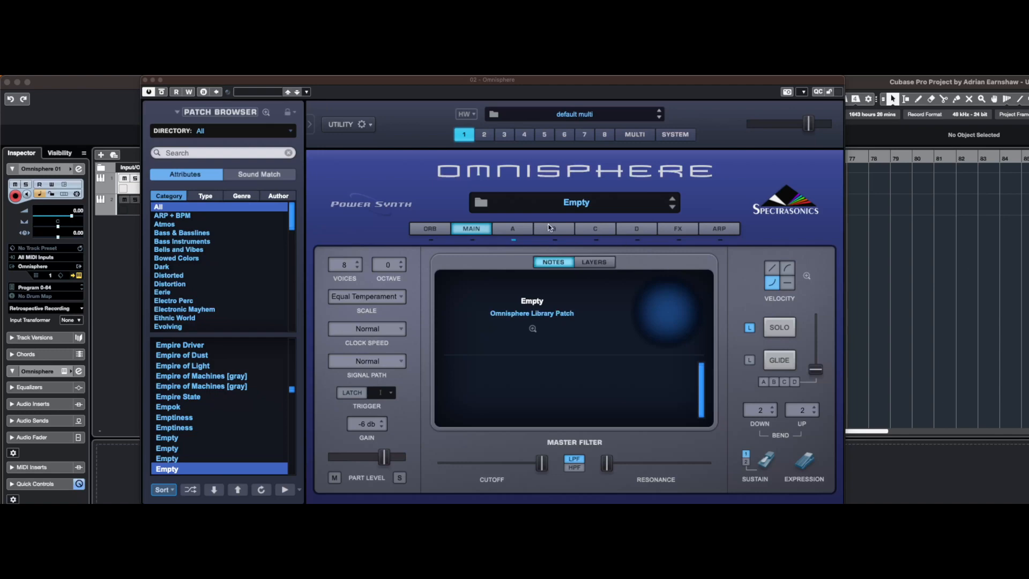
left_click(513, 229)
left_click(643, 256)
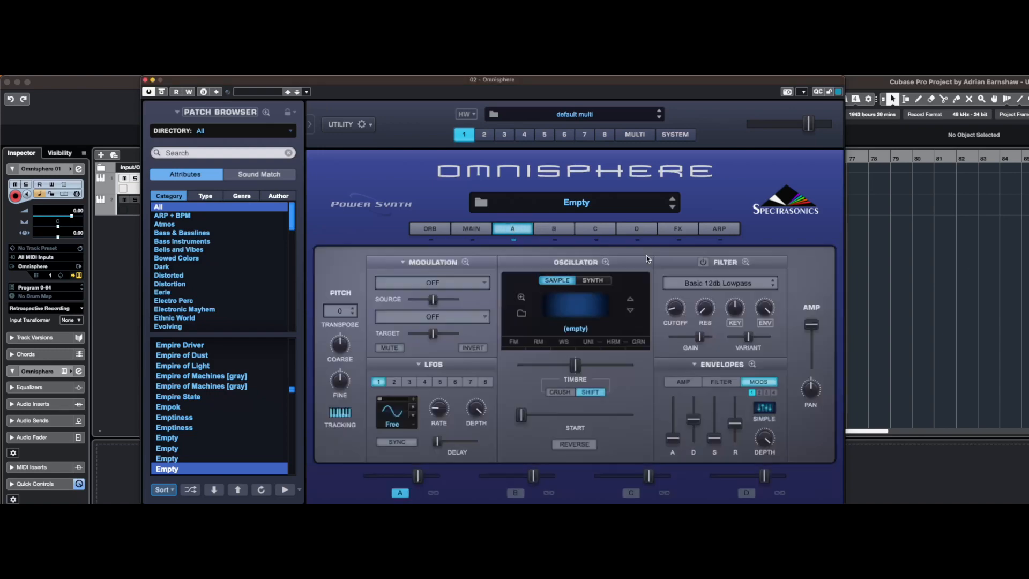
left_click(597, 280)
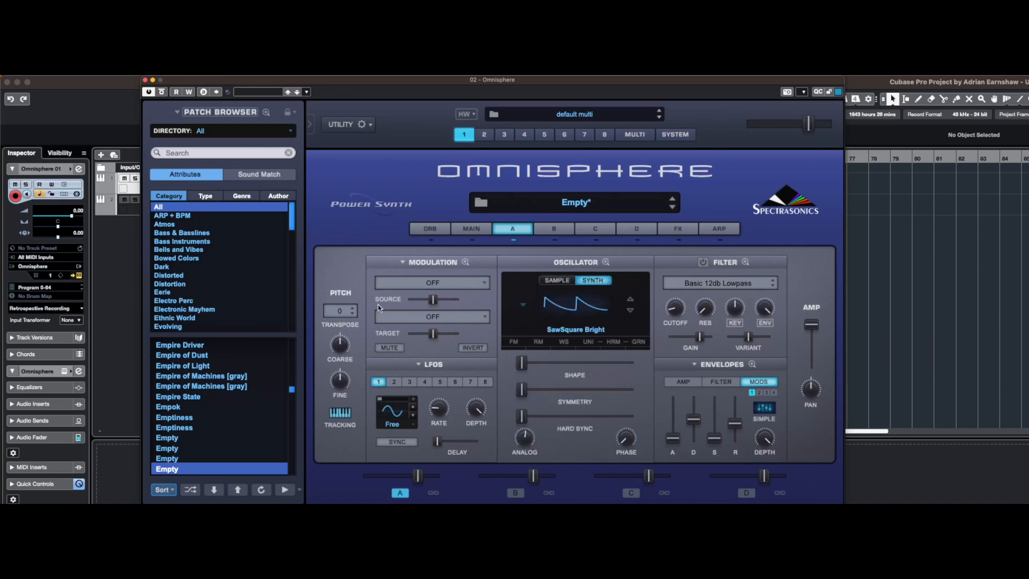
Select the second instrument track for playing and slightly raise the layer A oscillator's Shape and Symmetry
left_click(127, 212)
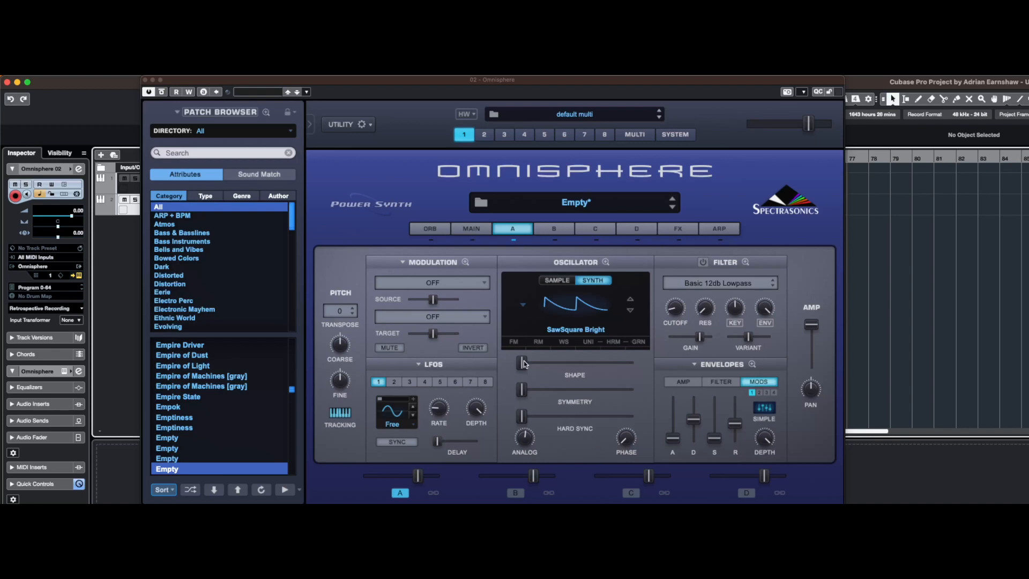
left_click_drag(524, 364, 532, 367)
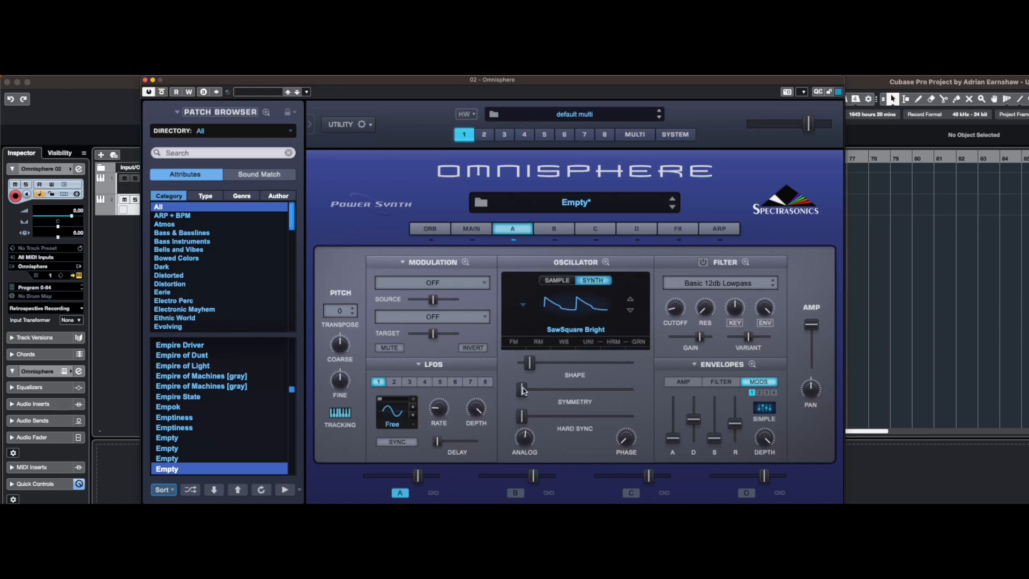
mouse_move(522, 391)
left_mouse_down()
mouse_move(611, 390)
mouse_move(511, 396)
mouse_move(644, 389)
mouse_move(528, 390)
left_mouse_up()
Enable Unison for the layer A oscillator with the octave at -1 and the fine Detune at its minimum
left_click(596, 342)
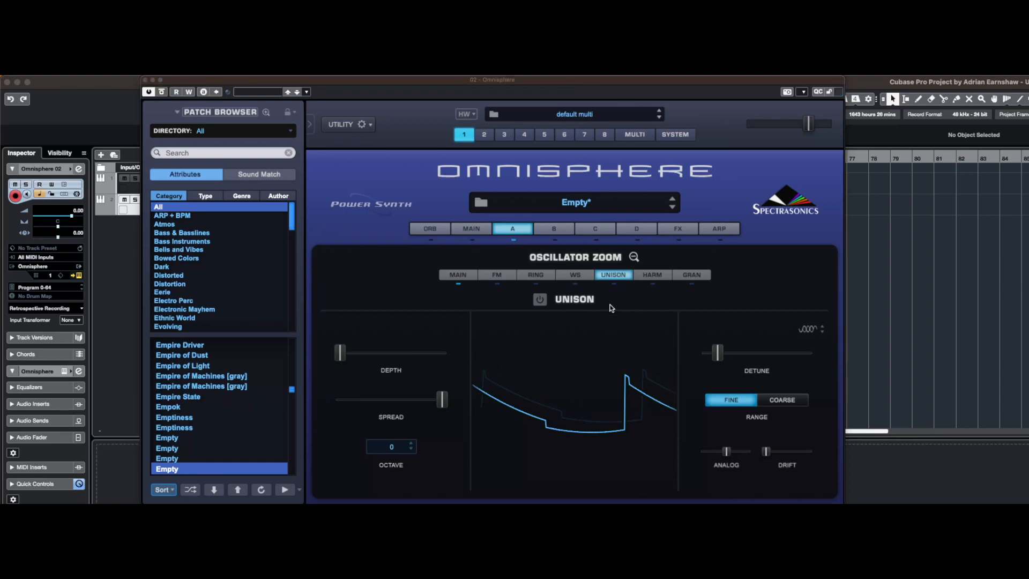
left_click(540, 301)
left_click_drag(718, 358, 696, 356)
left_click_drag(711, 356, 727, 358)
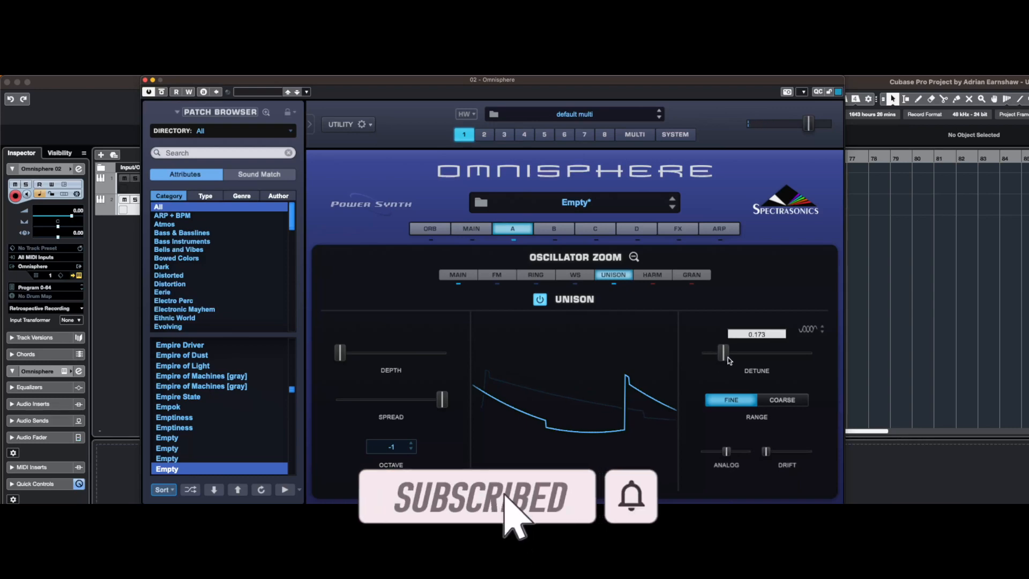
left_click_drag(727, 357, 678, 357)
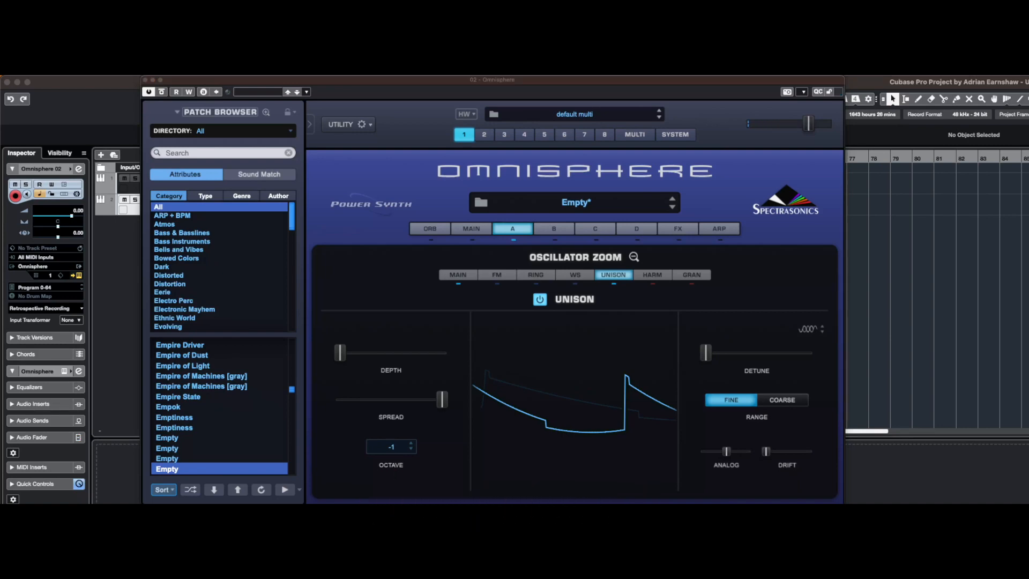
left_click(634, 257)
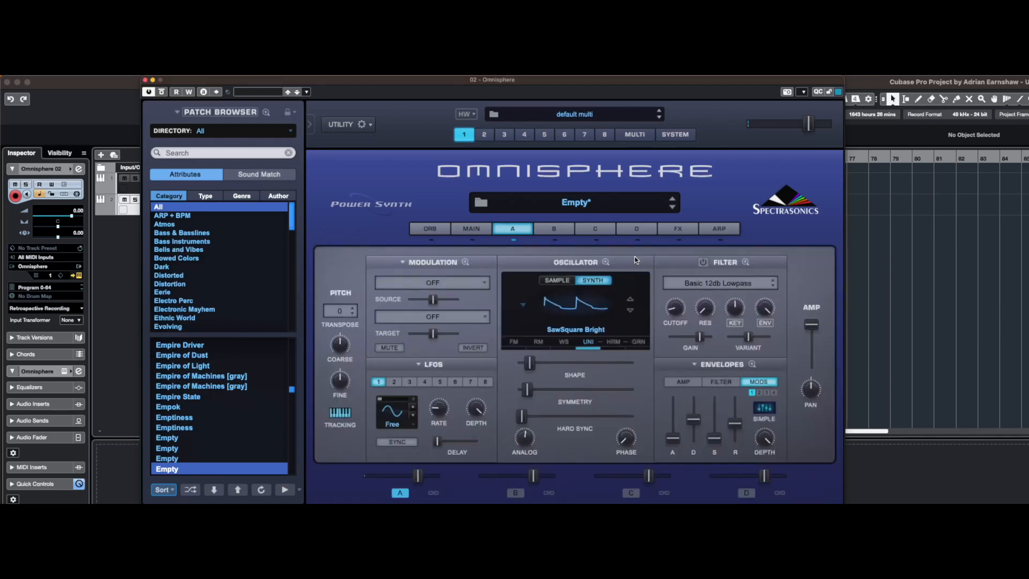
Turn on layer A's Basic 12db Lowpass filter, adjusting its cutoff, and review the amp envelope's decay and sustain
left_click(702, 262)
left_click_drag(676, 314, 677, 310)
left_click(763, 201)
left_click(761, 198)
left_click(682, 382)
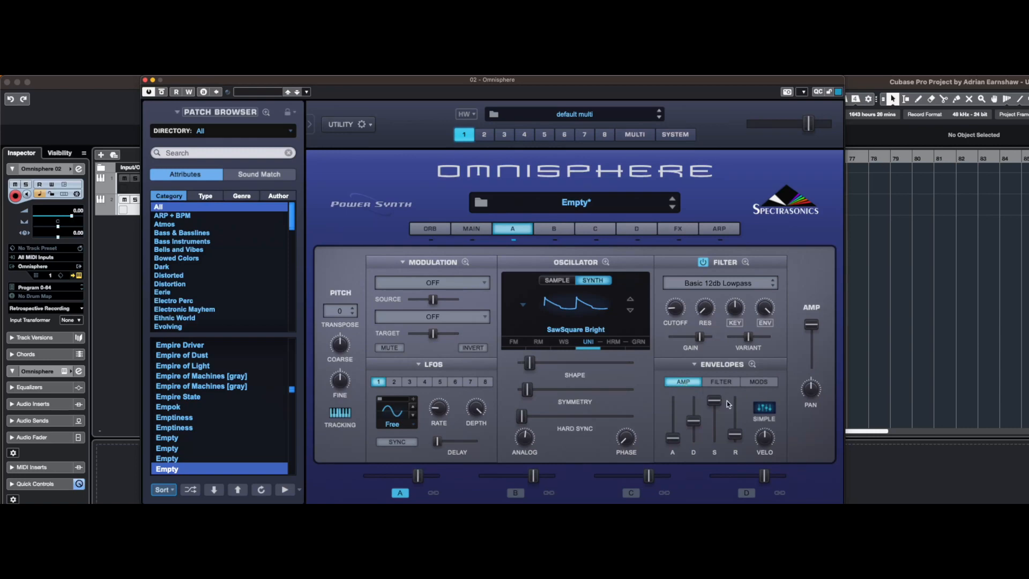
left_click_drag(693, 420, 713, 403)
Shape layer A's filter envelope with sustain at 0.00, a shorter decay, a slightly lower release and velocity at 1.000
left_click(728, 381)
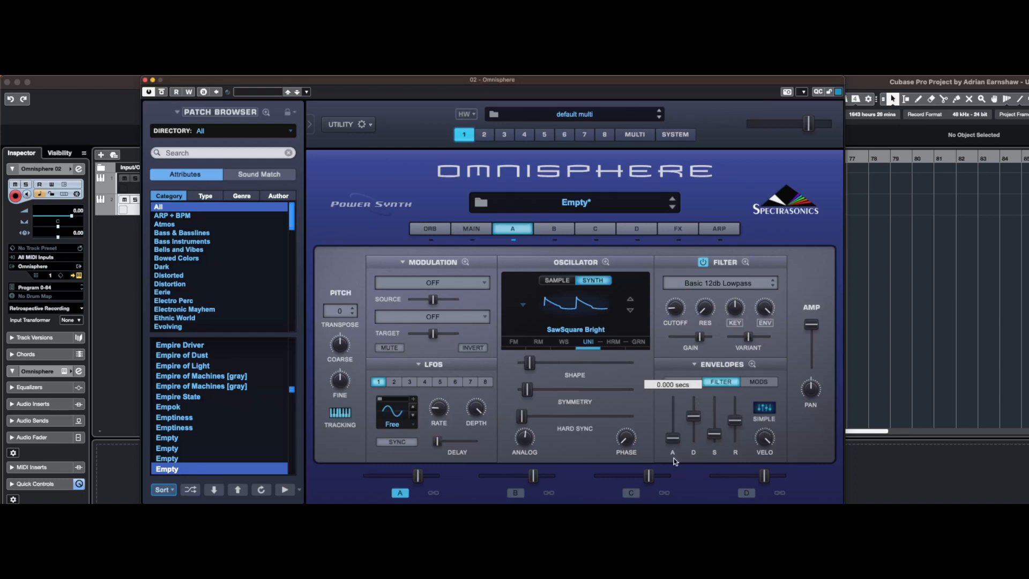
left_click_drag(717, 436, 716, 449)
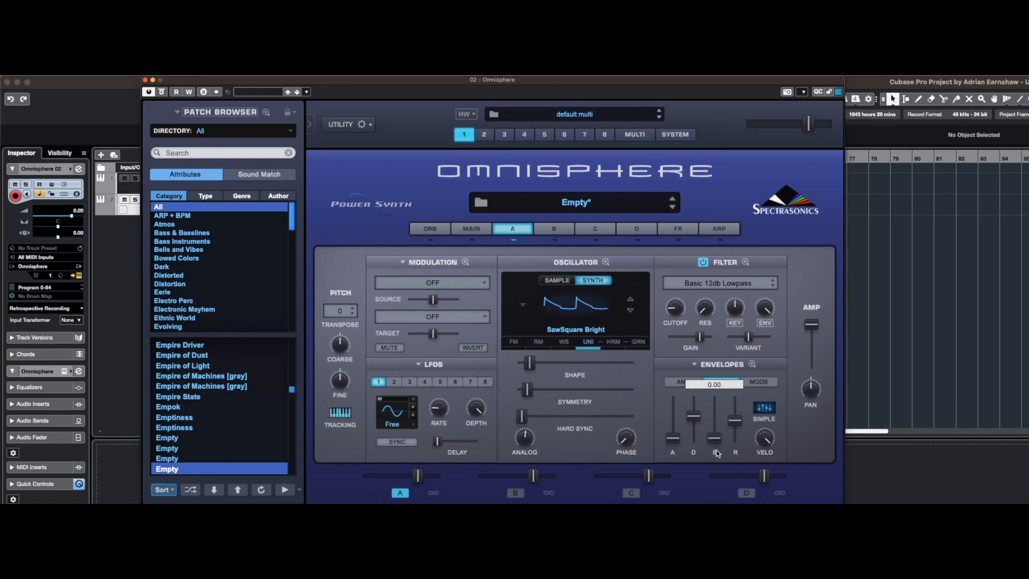
mouse_move(694, 416)
left_mouse_down()
mouse_move(698, 431)
mouse_move(699, 407)
left_mouse_up()
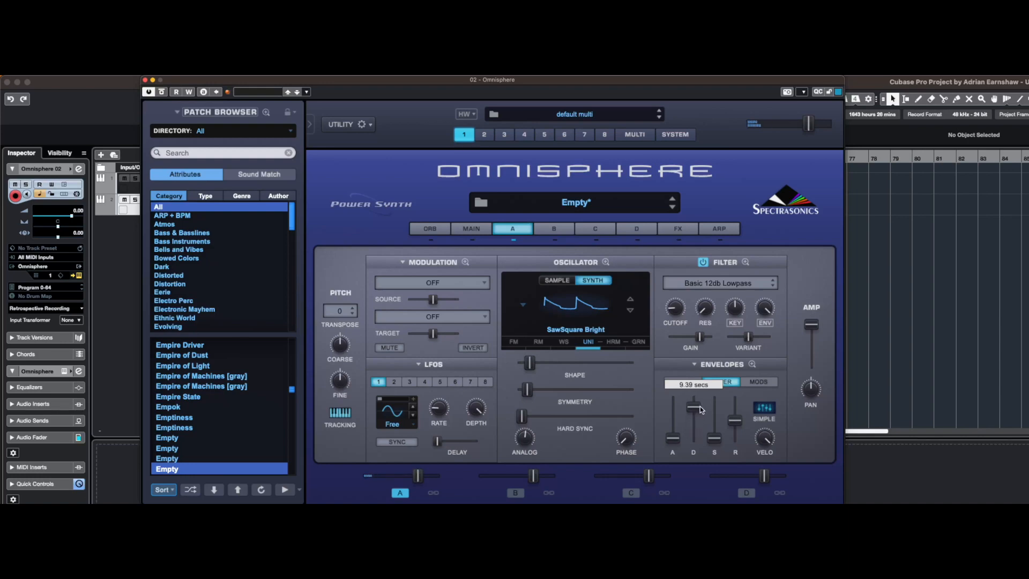
left_click_drag(699, 416, 697, 427)
left_click_drag(743, 420, 740, 424)
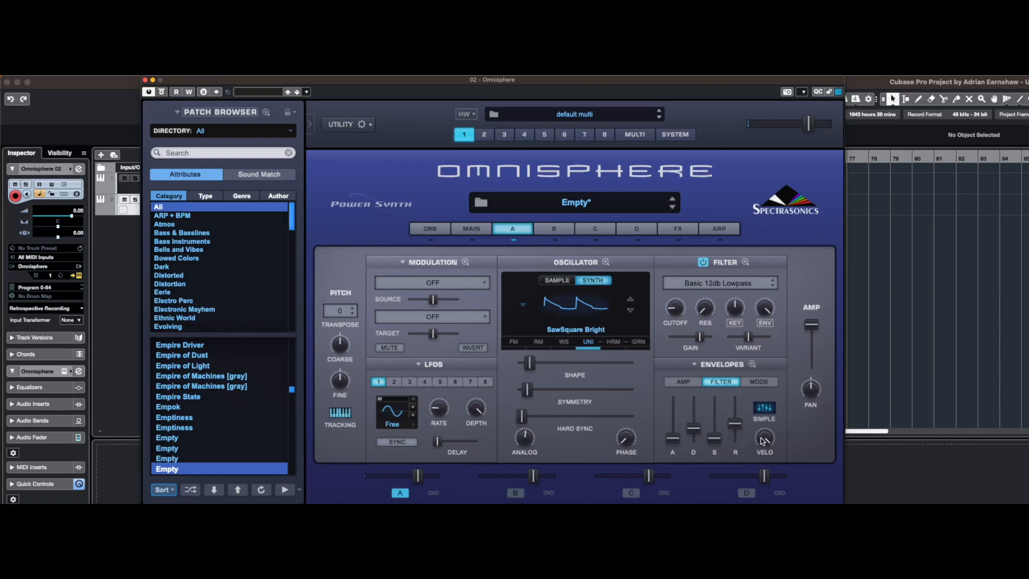
mouse_move(765, 441)
left_click_drag(766, 439, 822, 288)
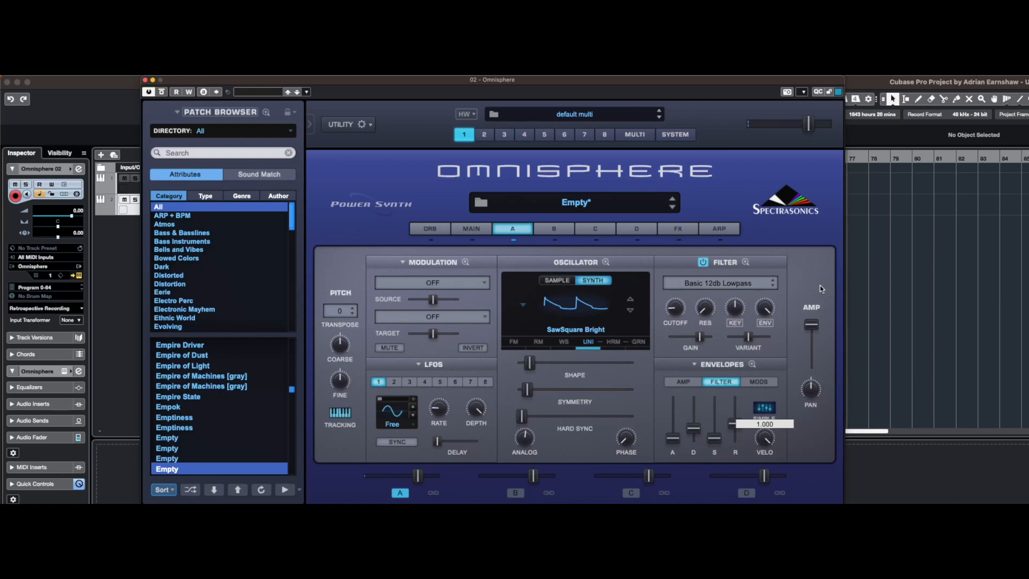
left_click_drag(820, 285, 761, 502)
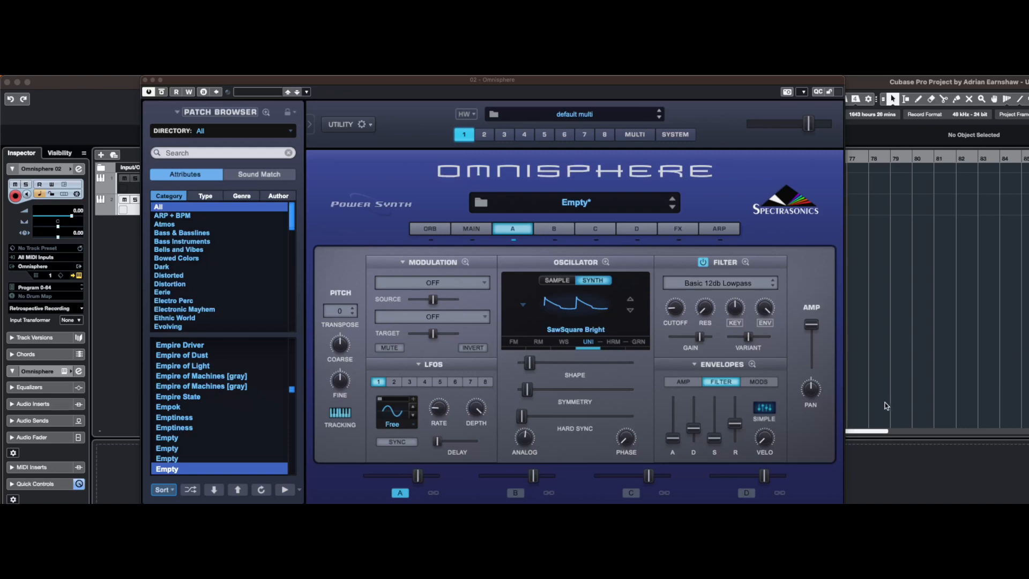
Open the zoomed editing view of layer A's Mod 1 envelope
left_click(761, 383)
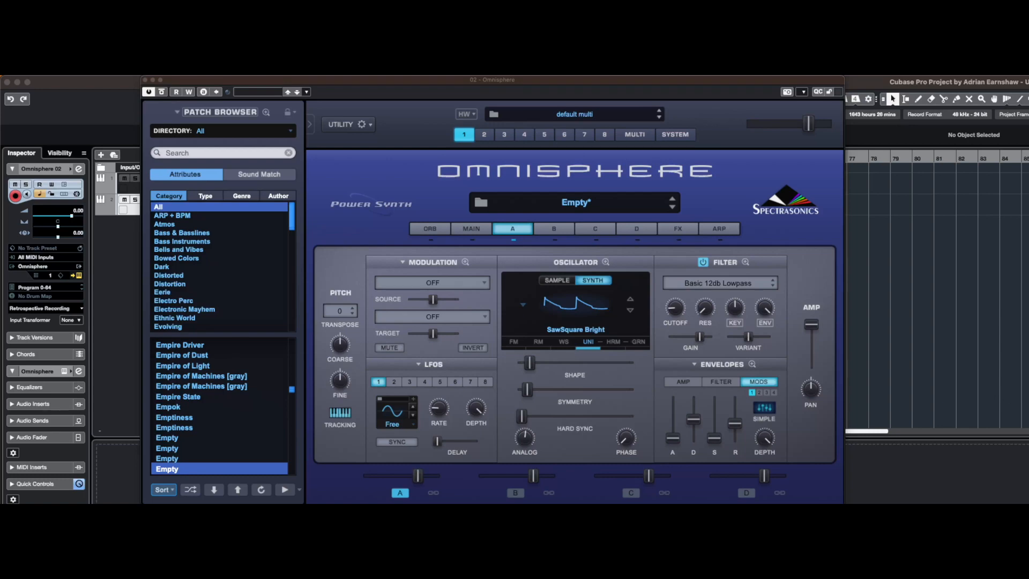
left_click(753, 364)
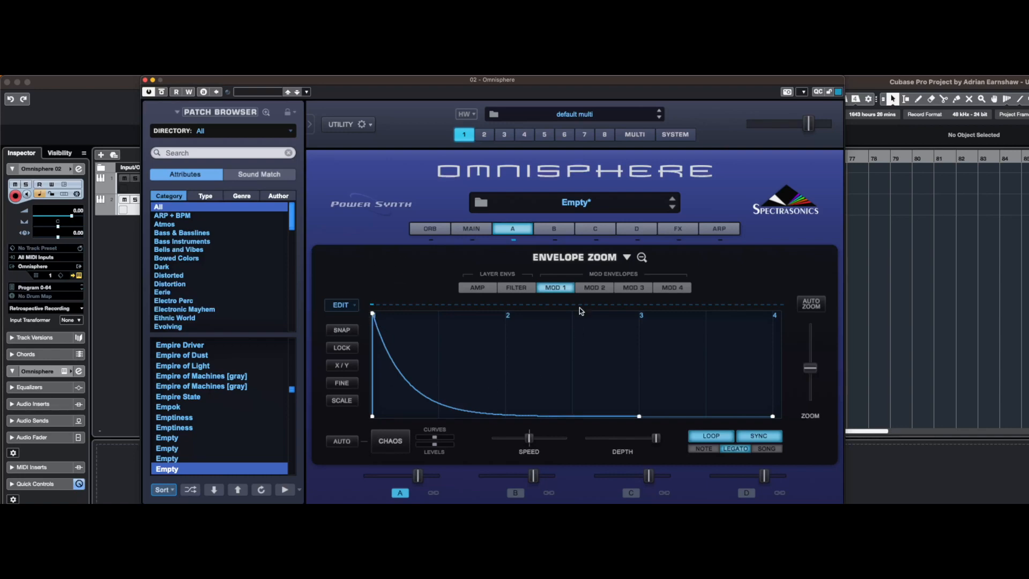
Reshape the Mod 1 envelope with a later, lower peak and an added point on the decay, joined by a Step segment
left_click_drag(373, 314, 400, 342)
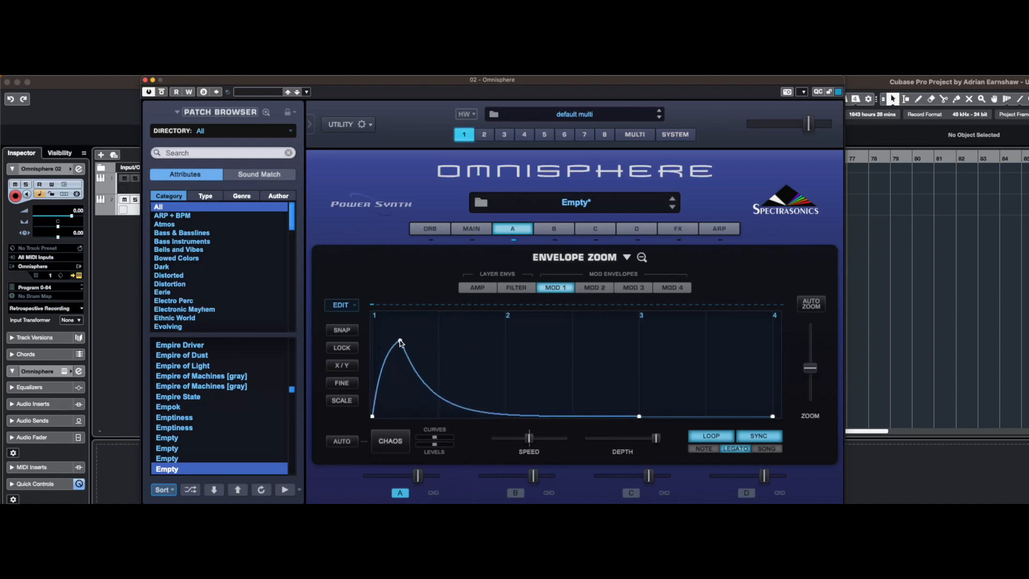
double_click(416, 371)
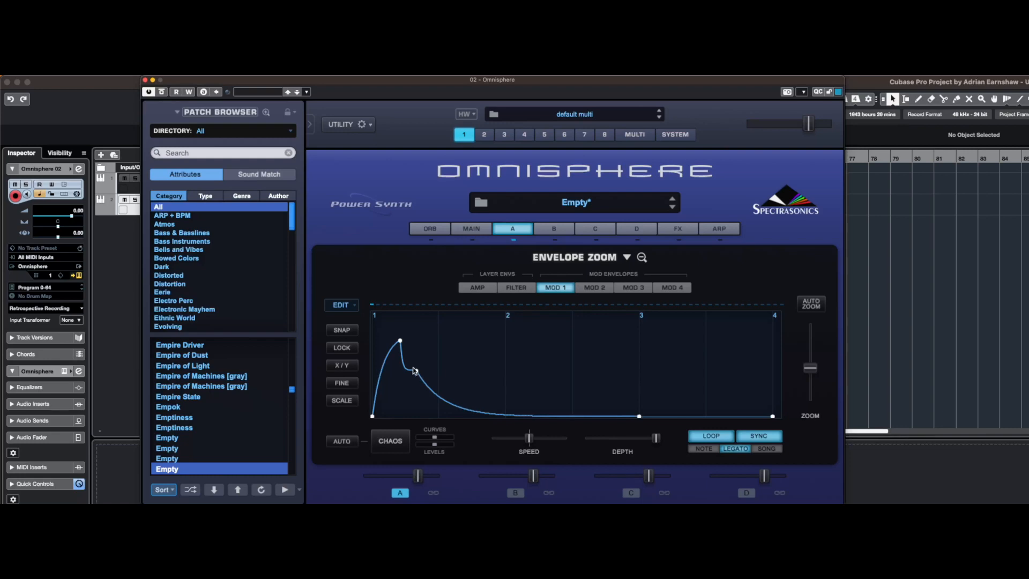
right_click(400, 343)
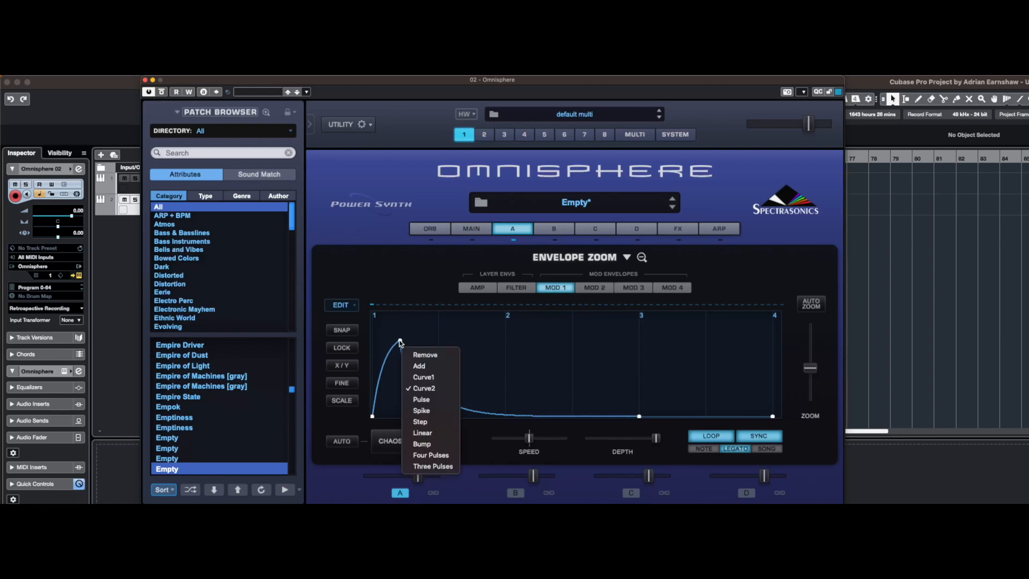
left_click(428, 422)
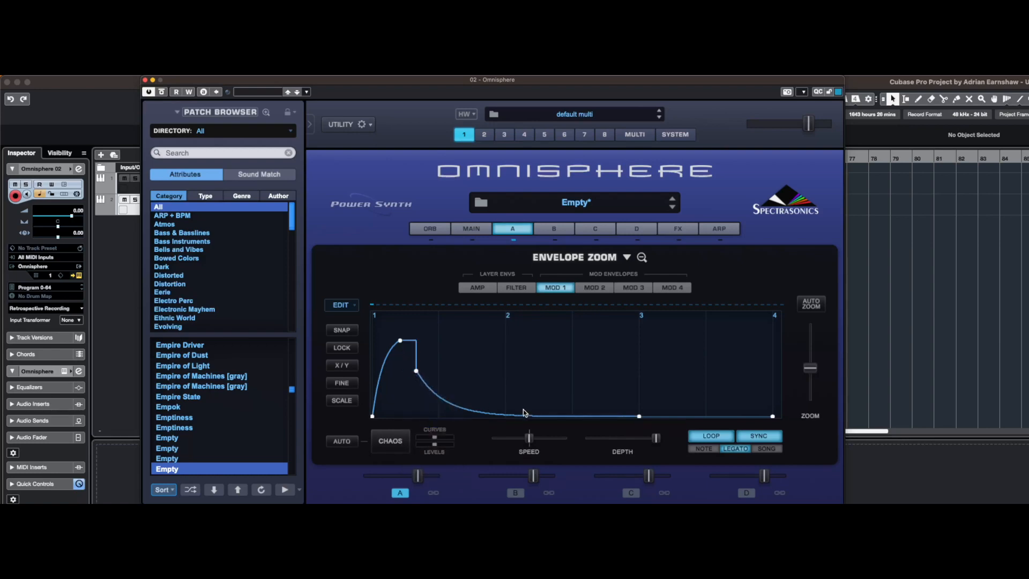
Change the segment after the Mod 1 peak to Linear and then Four Pulses, widening it past beat 2 and lowering its first point
right_click(400, 344)
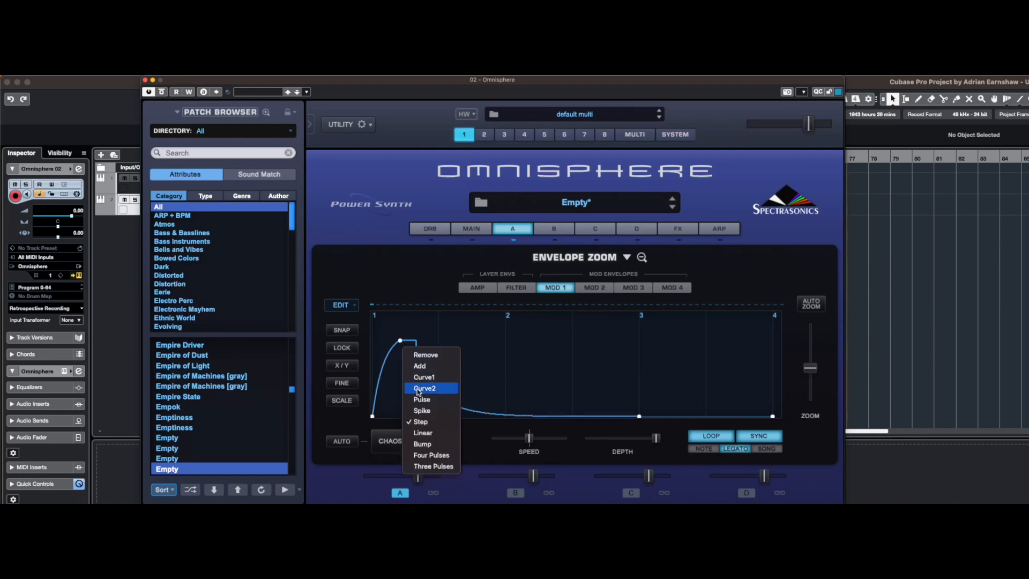
left_click(423, 433)
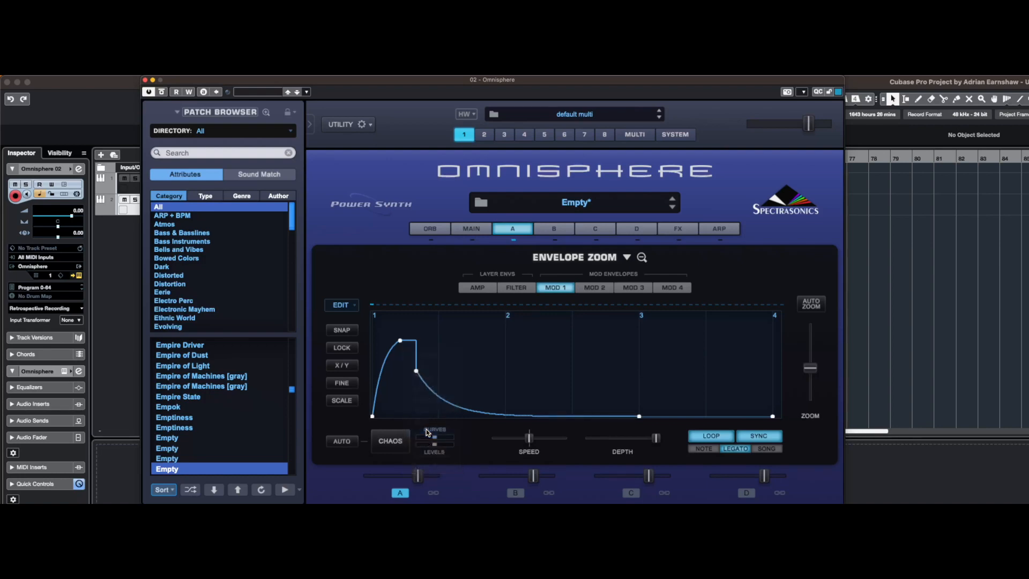
right_click(401, 342)
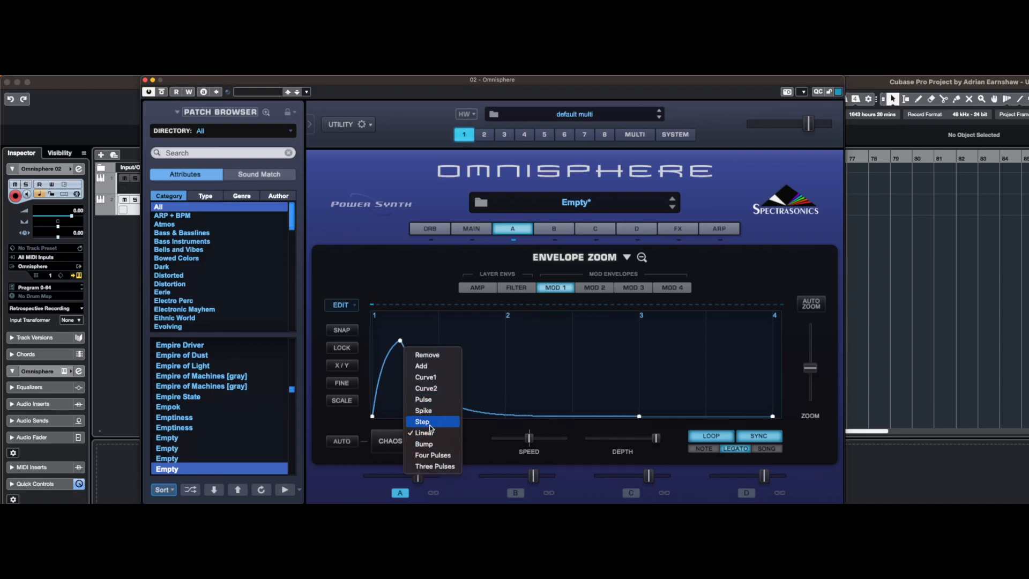
left_click(435, 456)
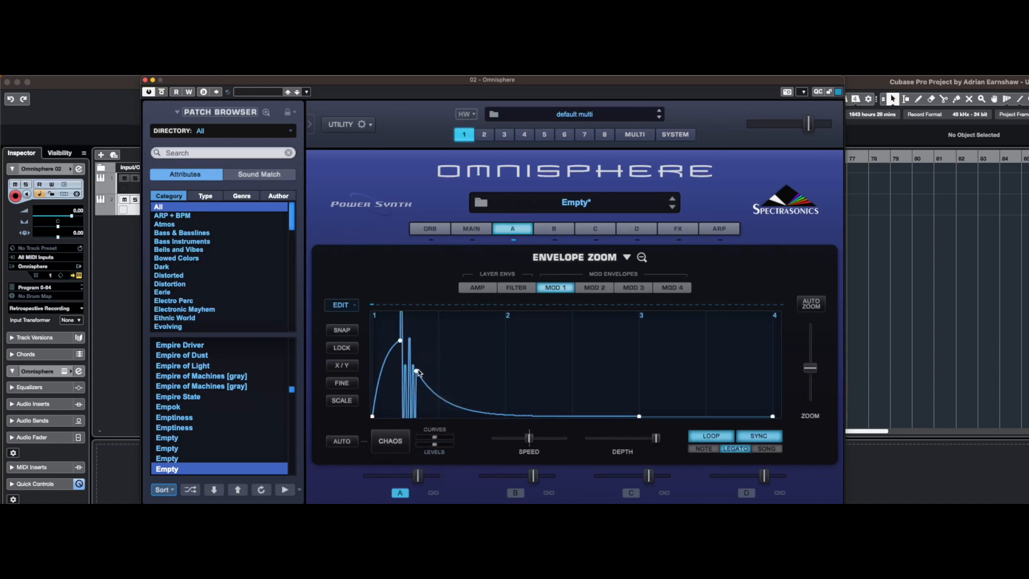
left_click_drag(416, 371, 558, 370)
left_click_drag(401, 341, 403, 396)
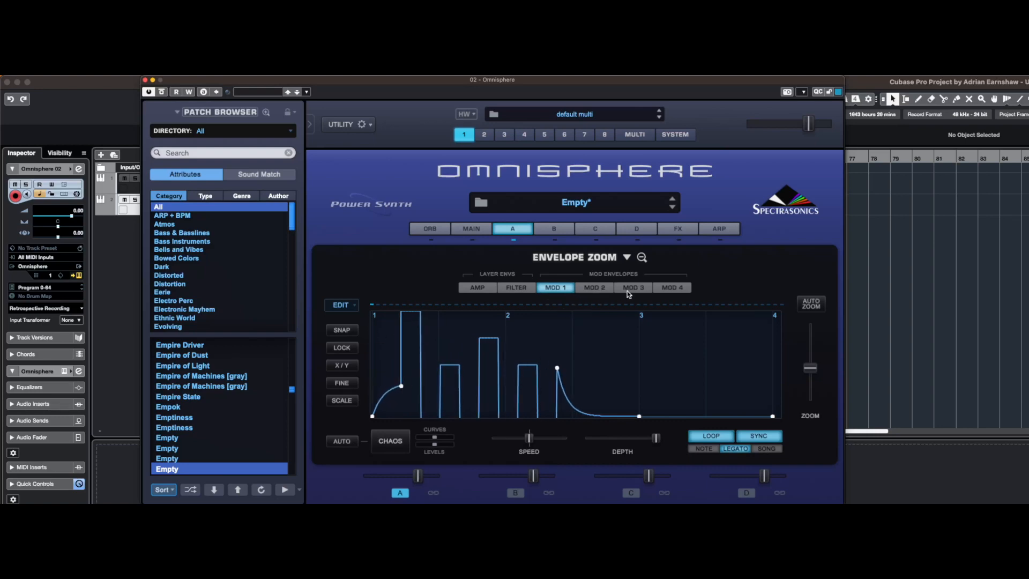
Load the AEM preset Ratchet Builder Mod 1 into the Mod 1 envelope
left_click(628, 257)
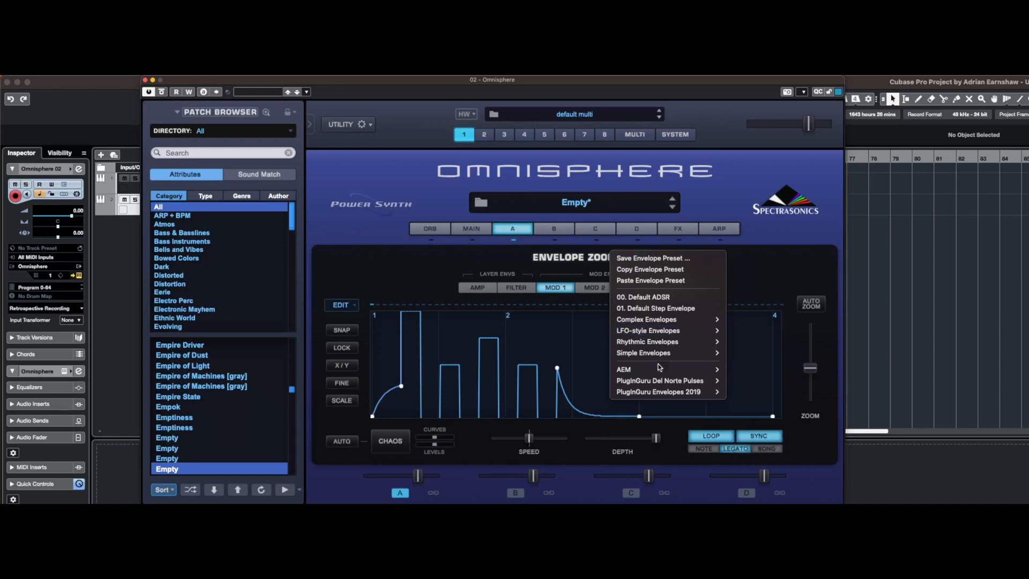
mouse_move(659, 369)
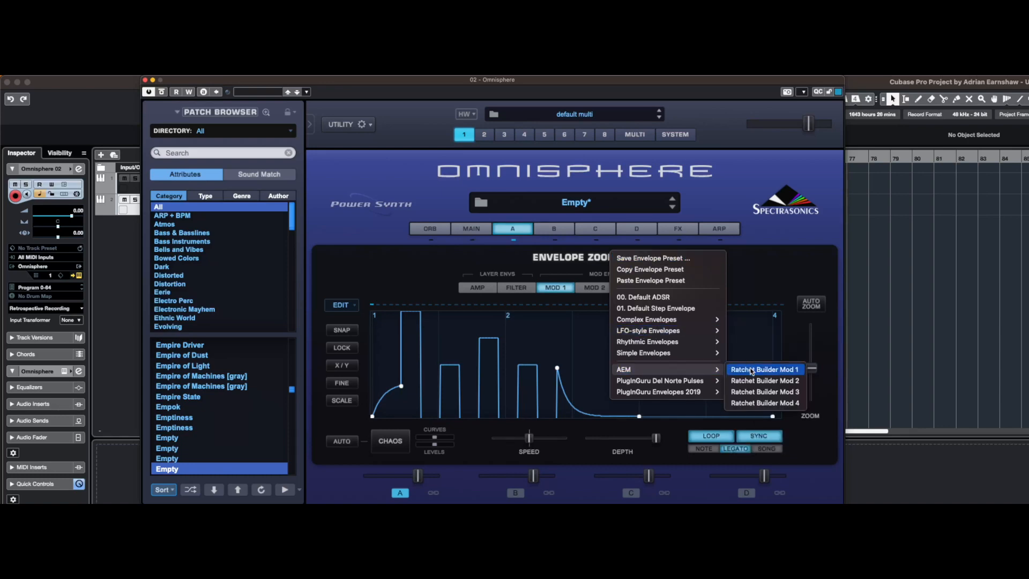
left_click(752, 370)
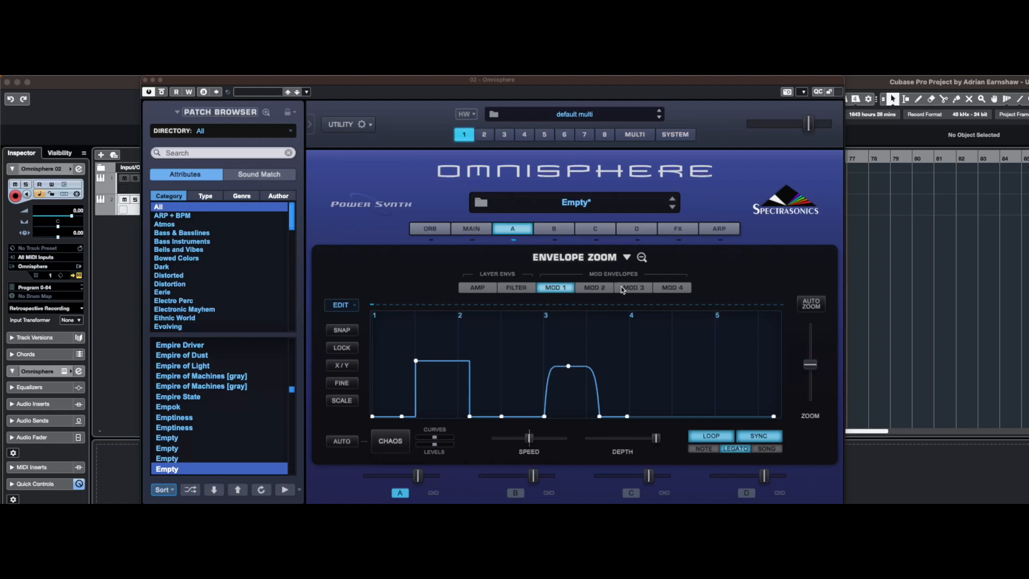
Look at layer A's modulation matrix and return to the zoomed Mod 1 envelope
left_click(641, 258)
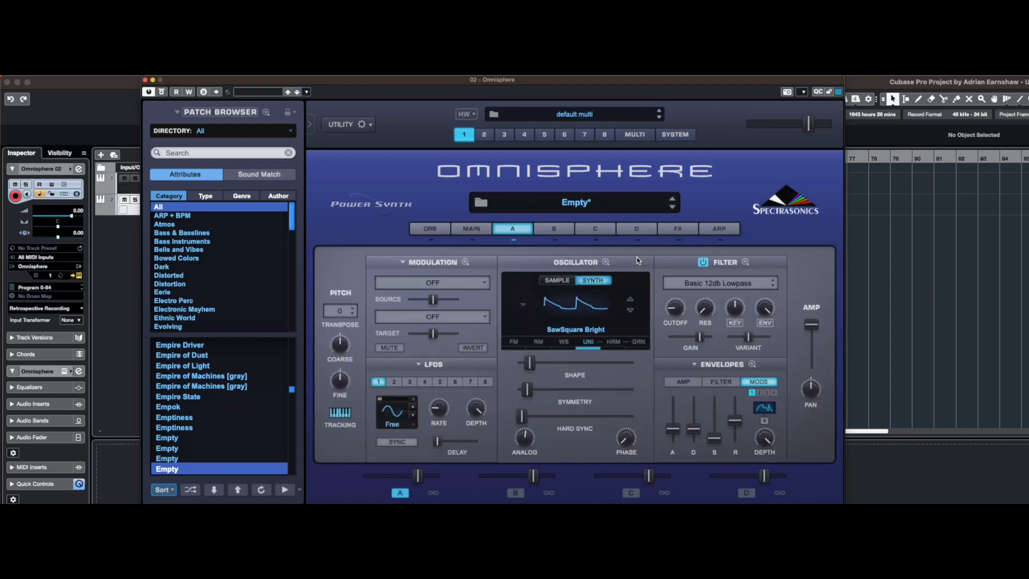
left_click(465, 263)
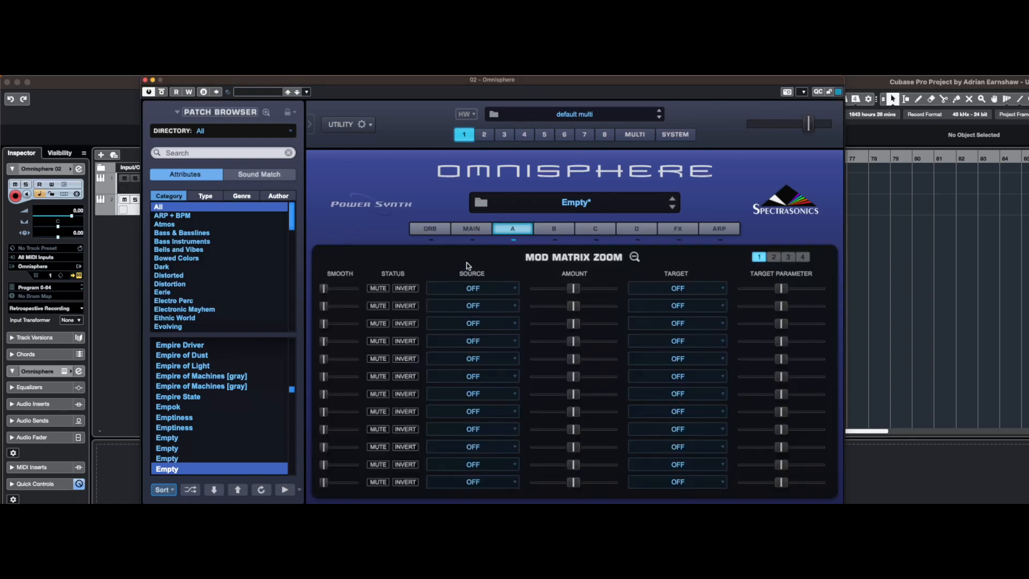
left_click(634, 258)
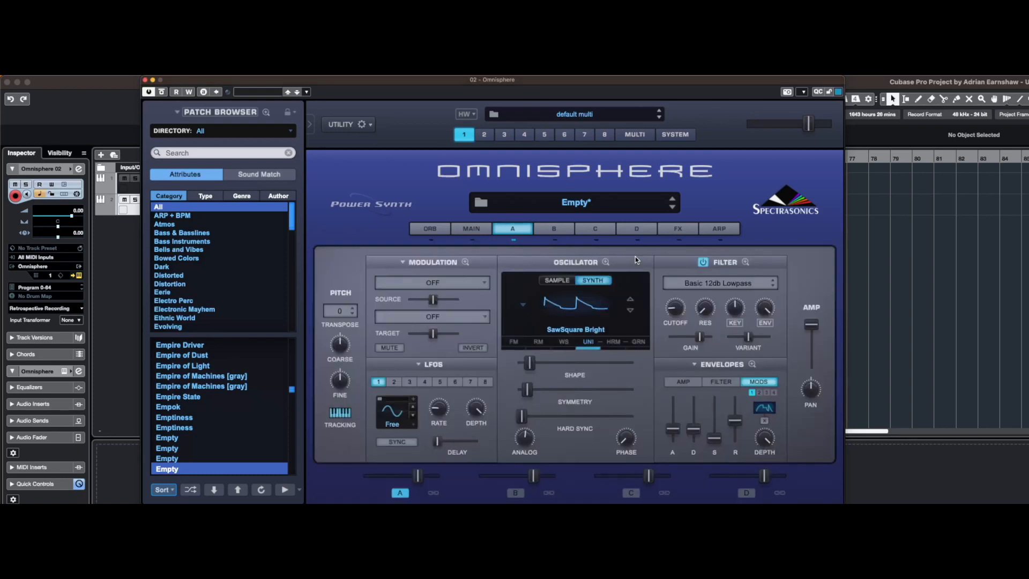
left_click(752, 364)
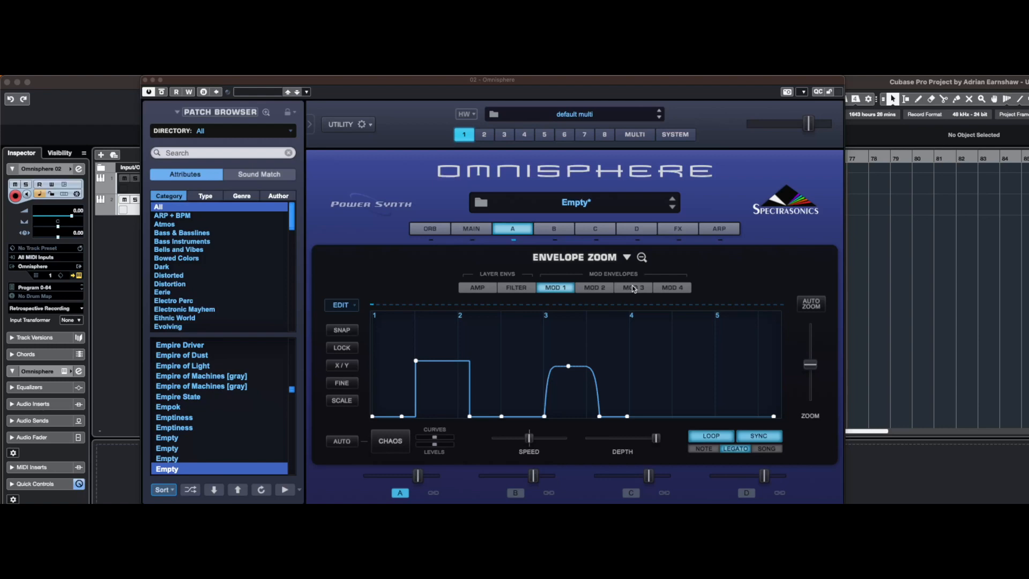
Load the AEM preset Ratchet Builder Mod 2 into the Mod 2 envelope
left_click(596, 291)
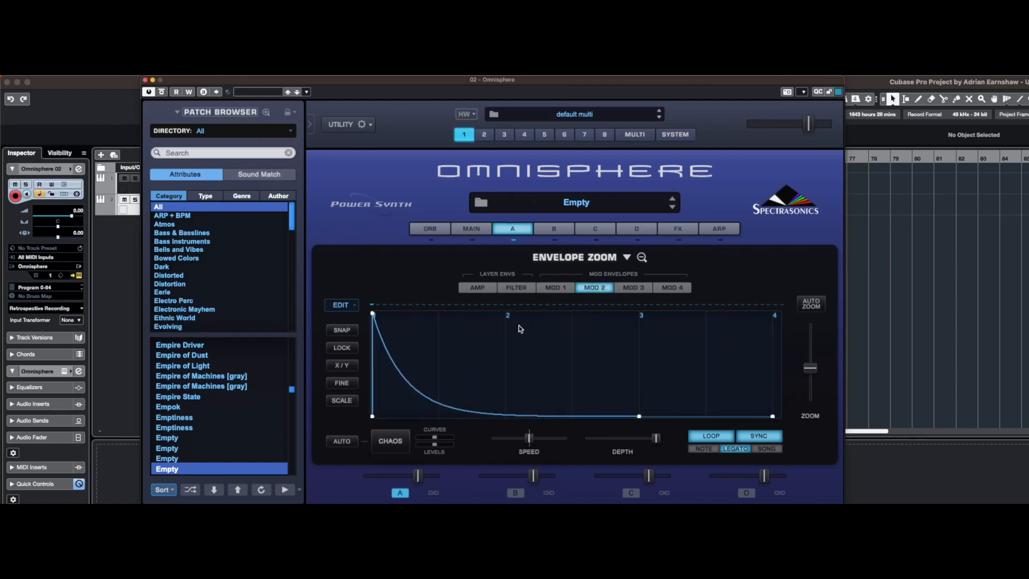
left_click(628, 257)
mouse_move(671, 367)
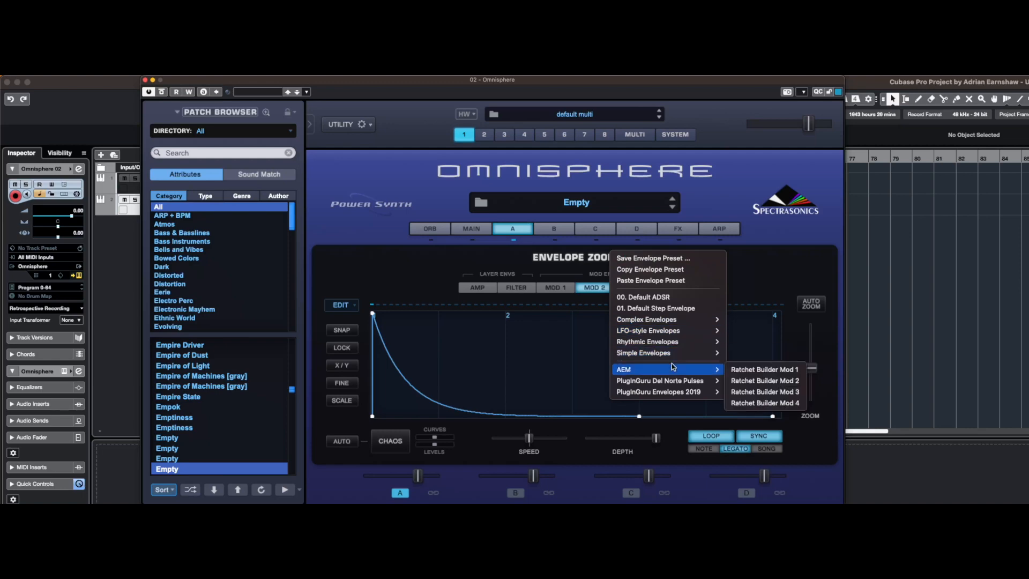
left_click(755, 376)
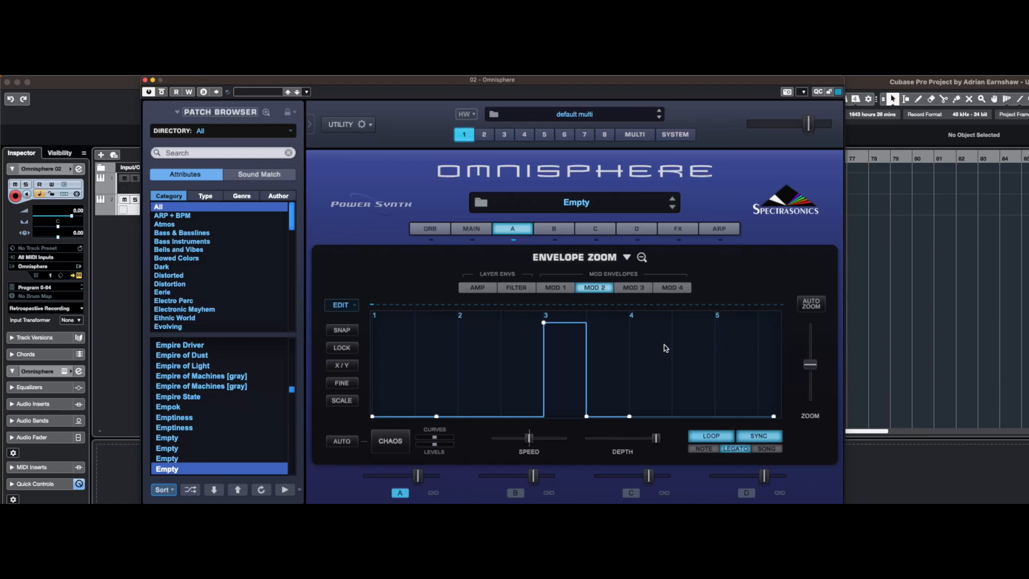
Try a raised point just after beat 2 of the Mod 2 envelope, with a Curve1 segment falling to a lowered point at beat 3
left_click(467, 417)
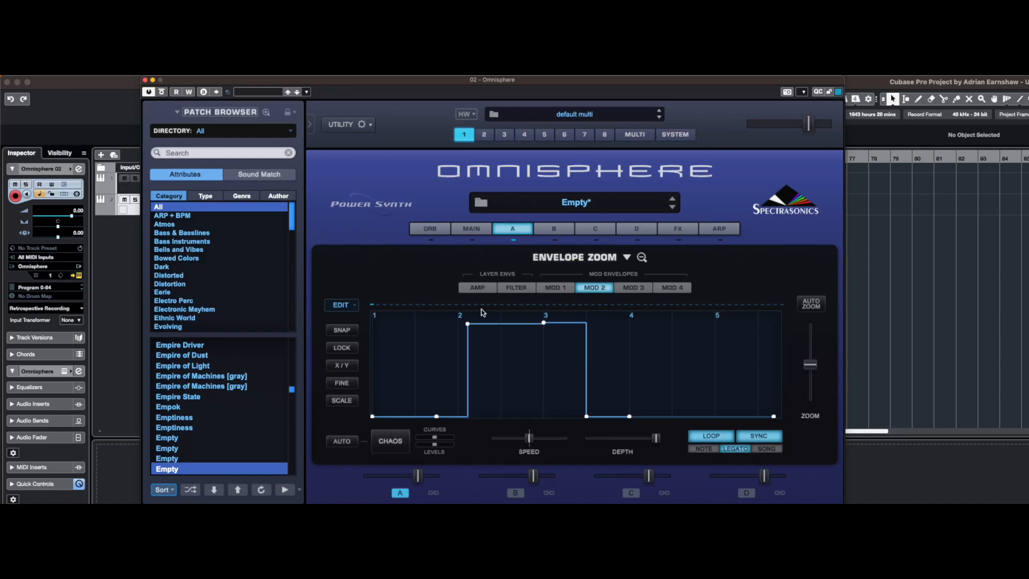
right_click(468, 324)
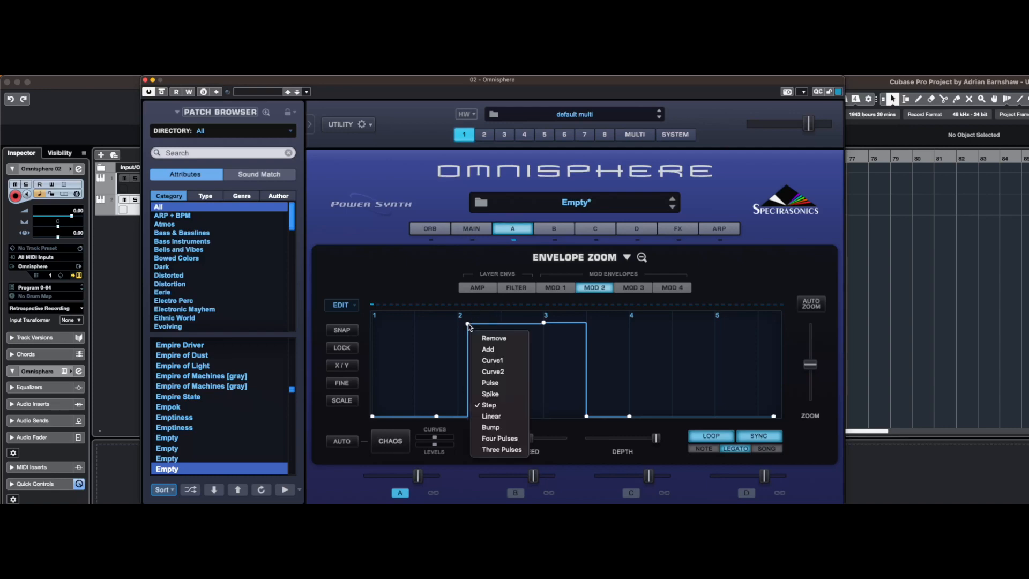
left_click(509, 360)
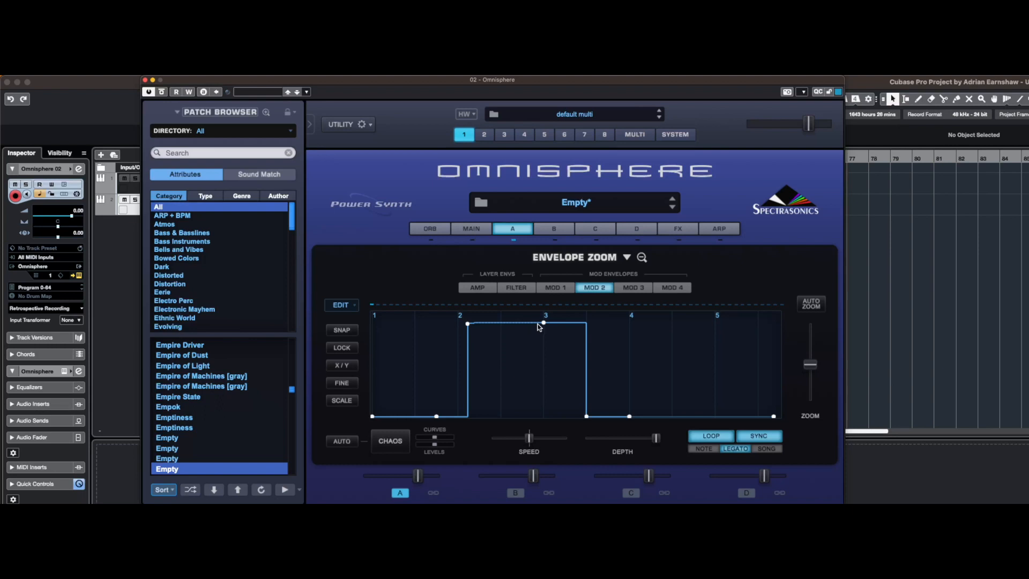
left_click_drag(543, 323, 543, 396)
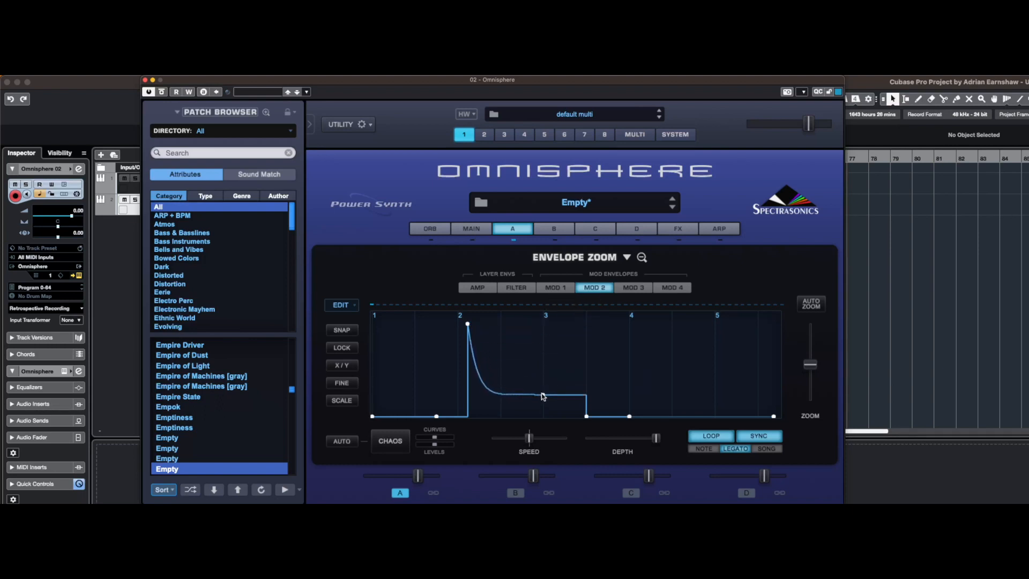
Undo the Mod 2 envelope's lowered point, Curve1 segment and added point
key("super+z")
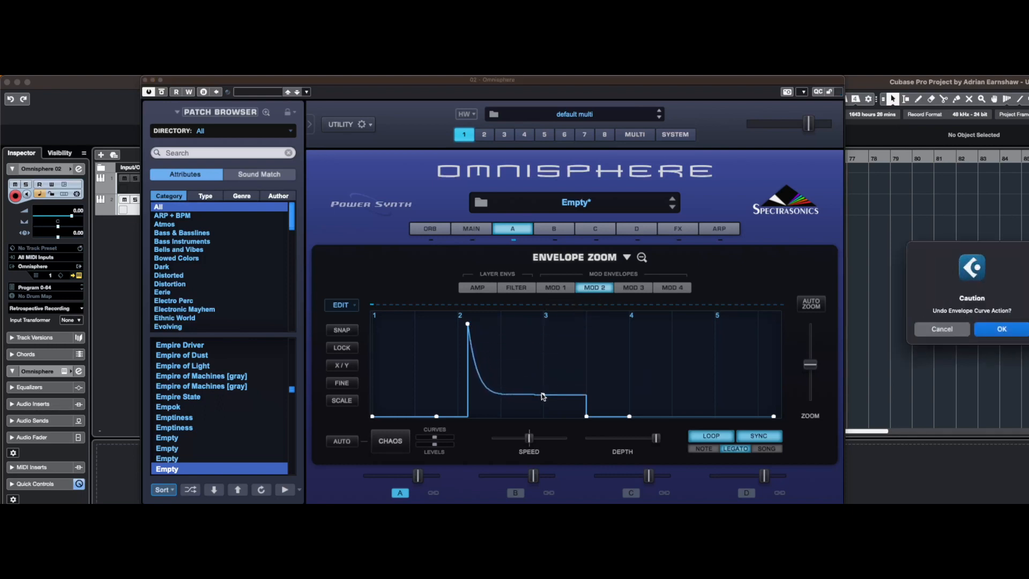
left_click(1002, 329)
key("super+z")
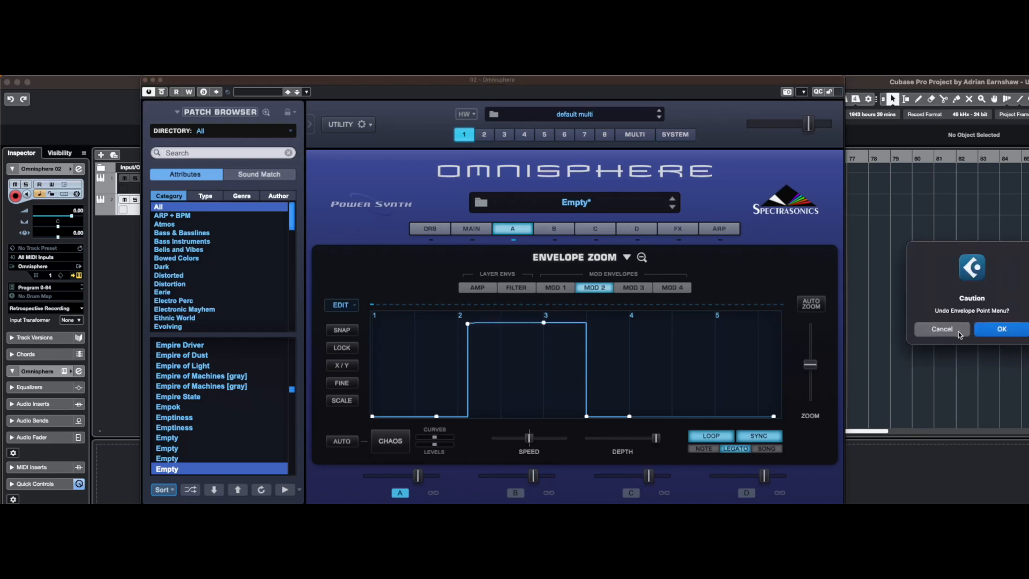
left_click(1002, 329)
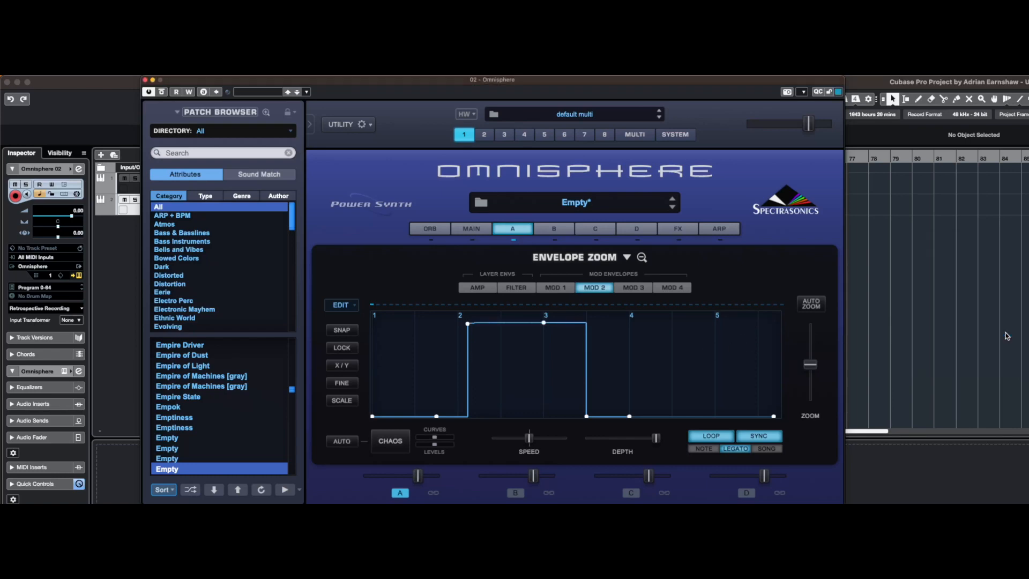
key("super+z")
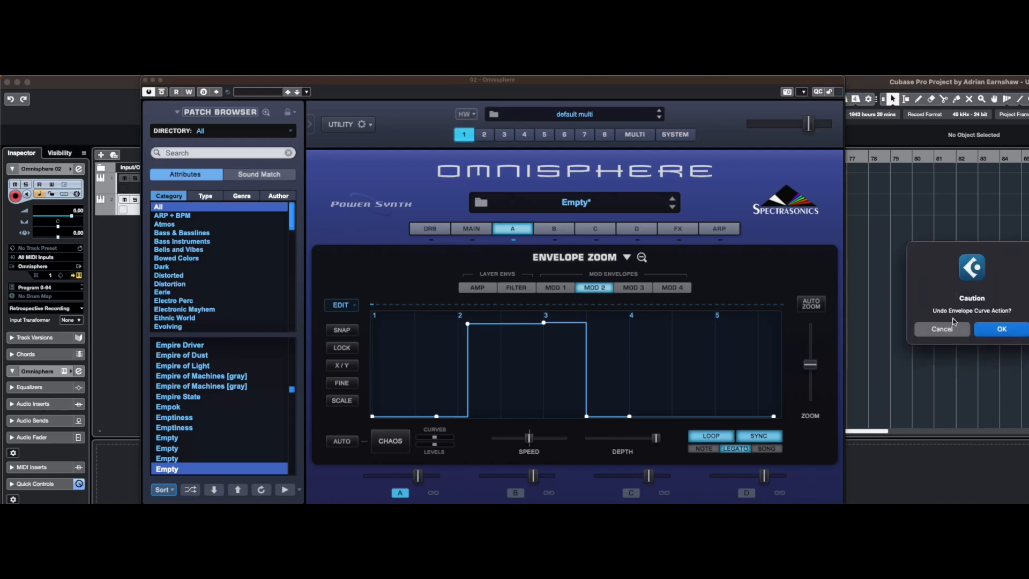
left_click(995, 329)
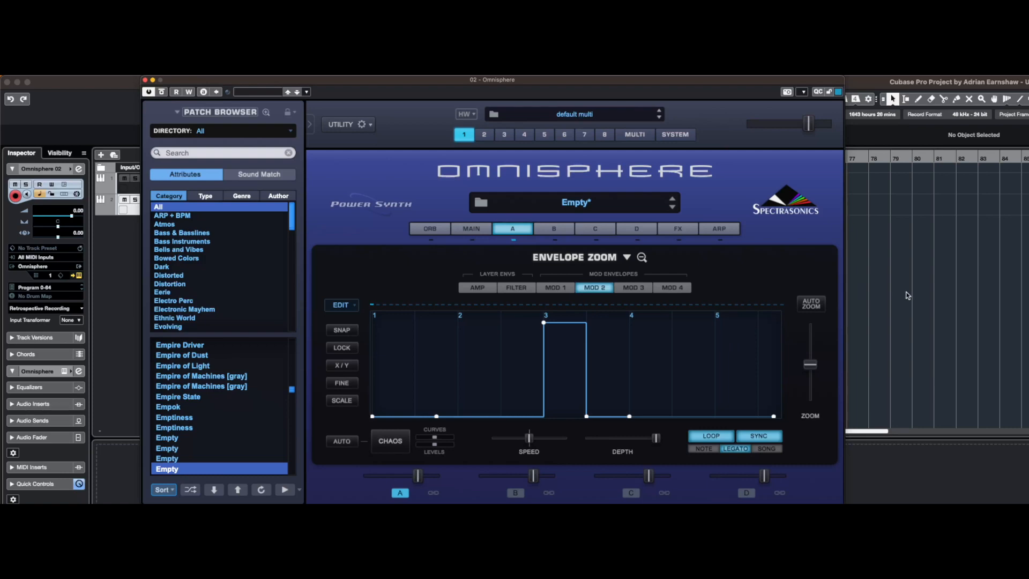
Load the AEM preset Ratchet Builder Mod 3 into the Mod 3 envelope
left_click(628, 288)
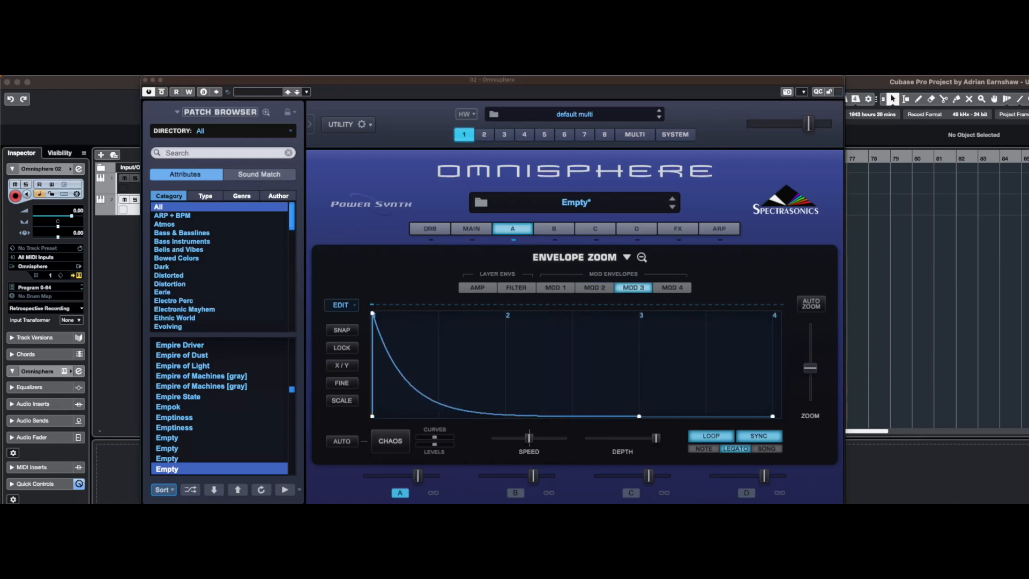
left_click(627, 259)
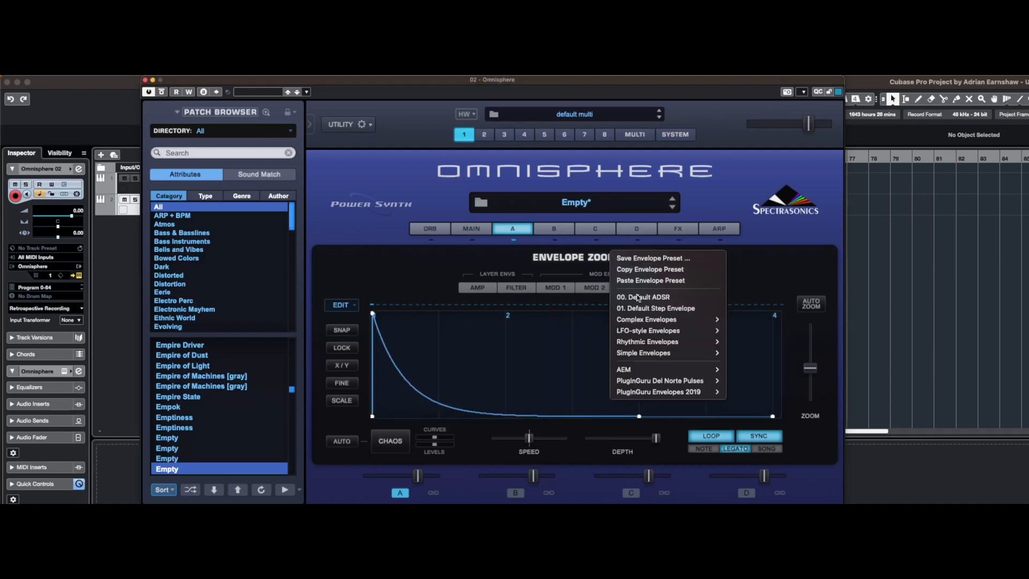
mouse_move(697, 369)
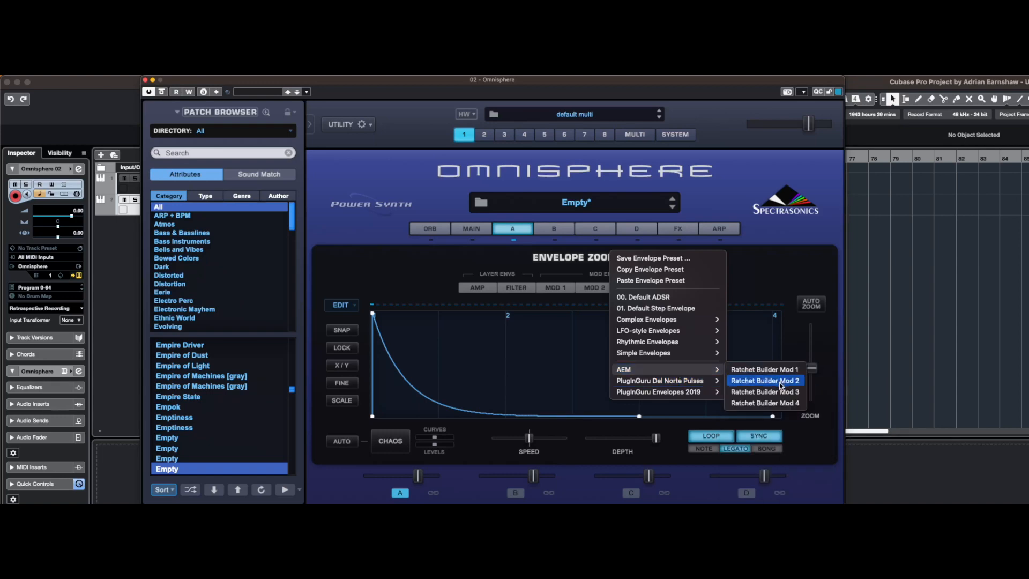
left_click(781, 391)
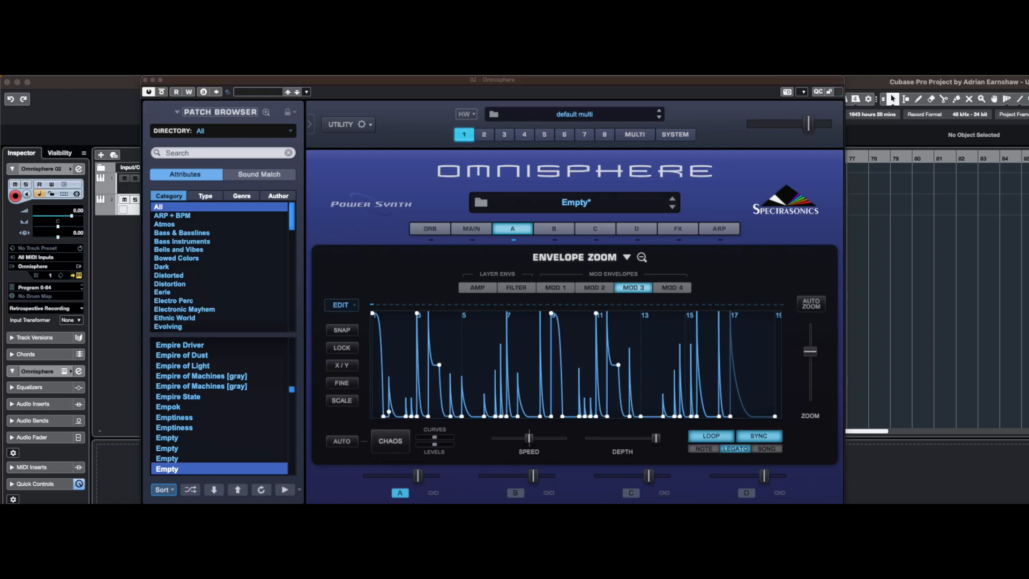
Load the AEM preset Ratchet Builder Mod 4 into the Mod 4 envelope and return to the Mod 1 envelope
left_click(678, 287)
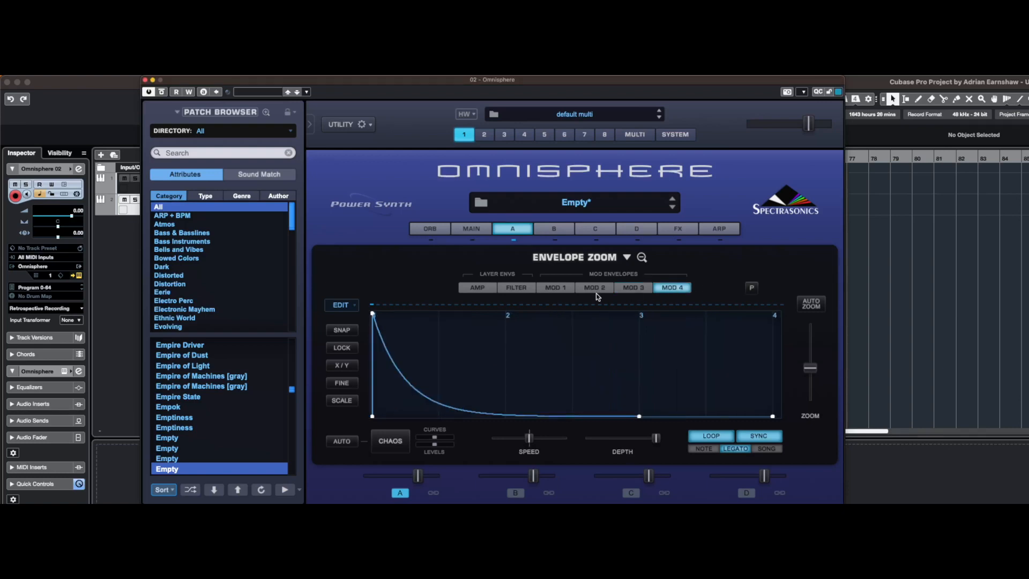
left_click(626, 258)
mouse_move(664, 369)
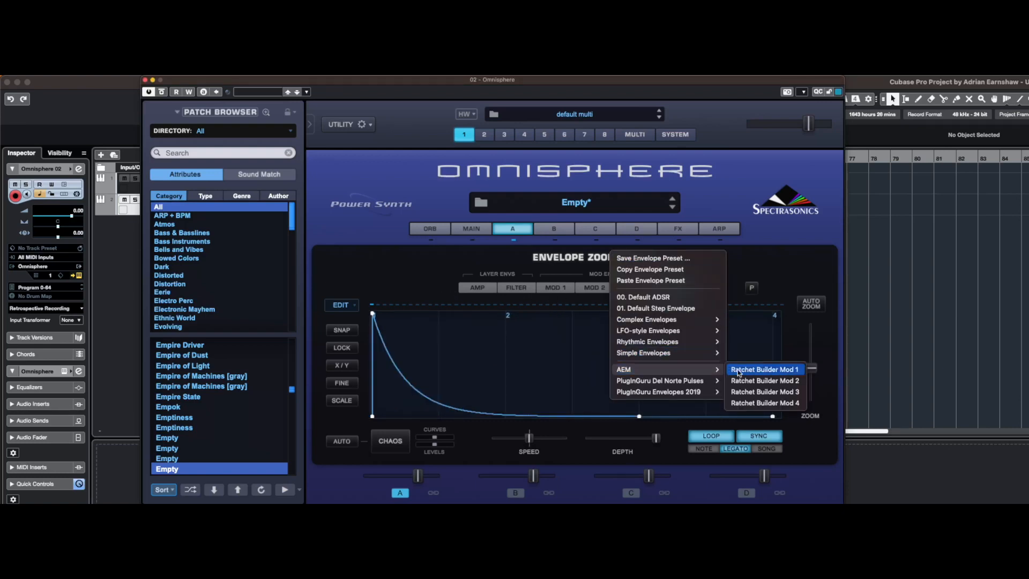
left_click(765, 402)
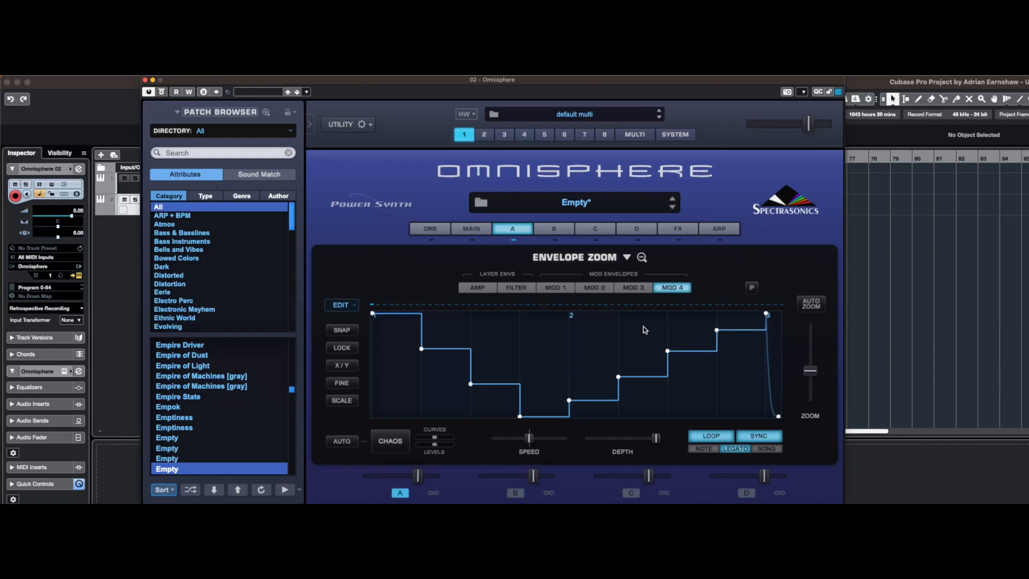
left_click(610, 289)
left_click(564, 286)
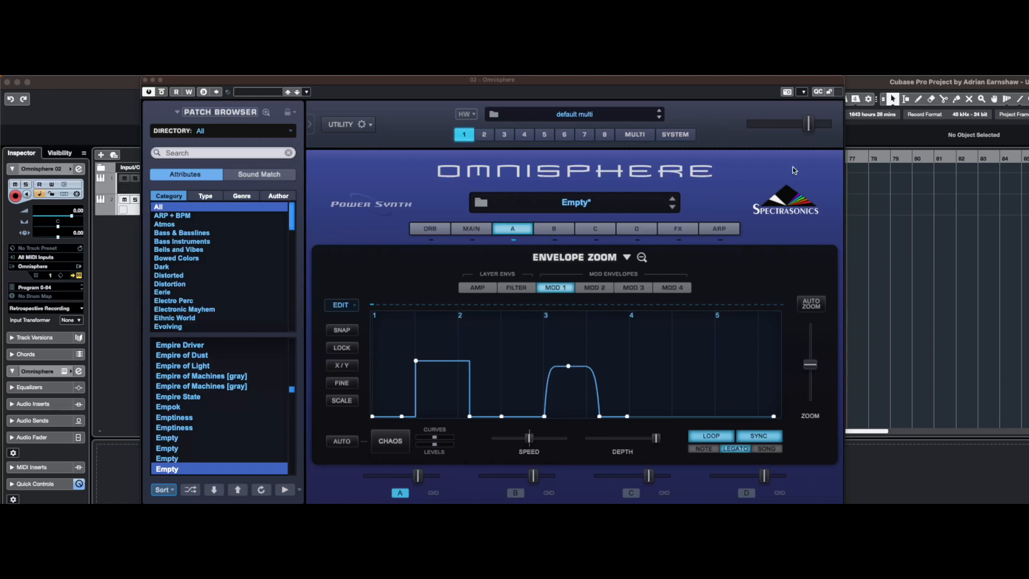
Insert a BPM Delay in the first slot of layer A's effects rack
left_click(678, 229)
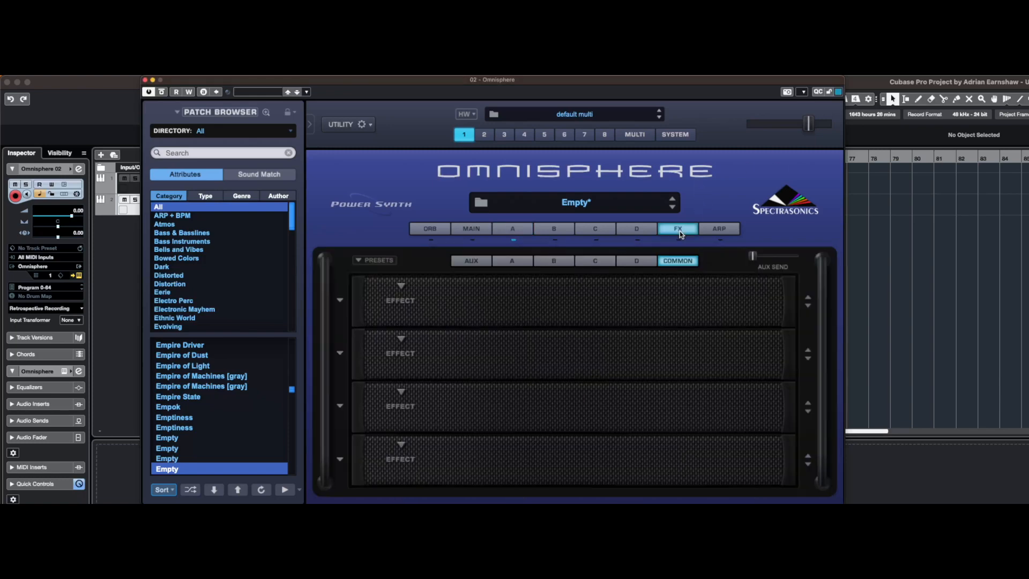
left_click(513, 262)
left_click(402, 287)
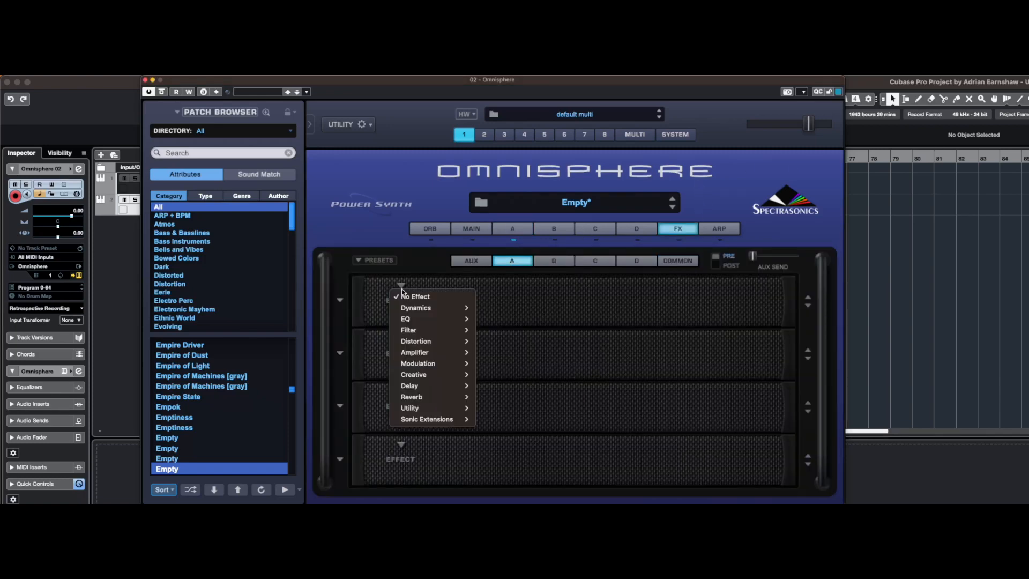
mouse_move(417, 311)
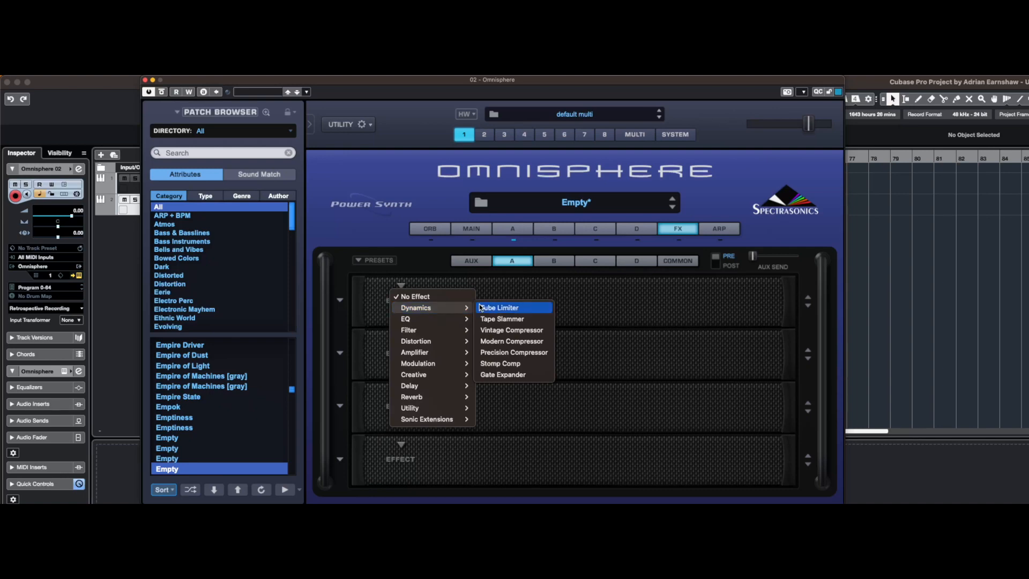
mouse_move(429, 346)
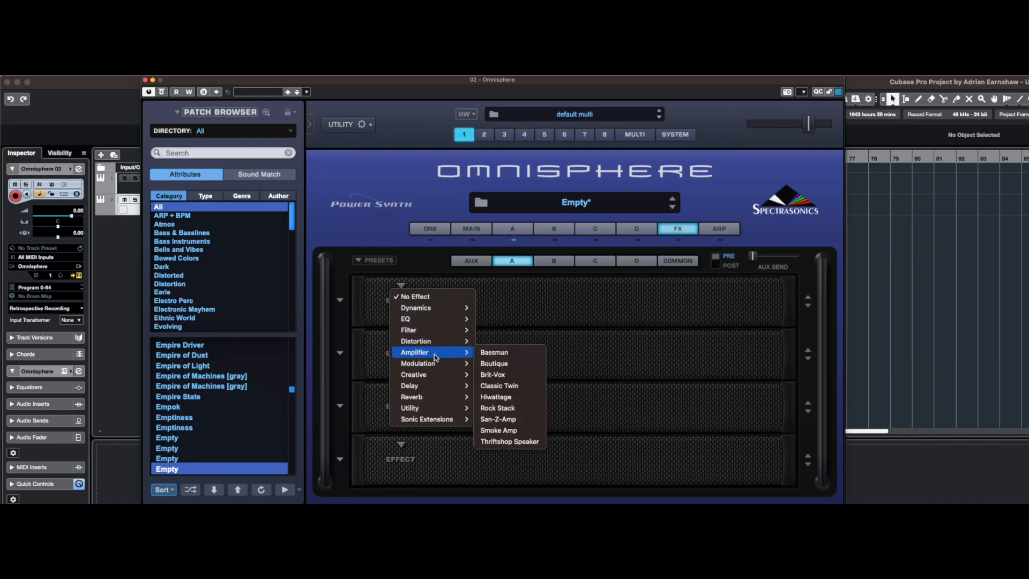
mouse_move(433, 382)
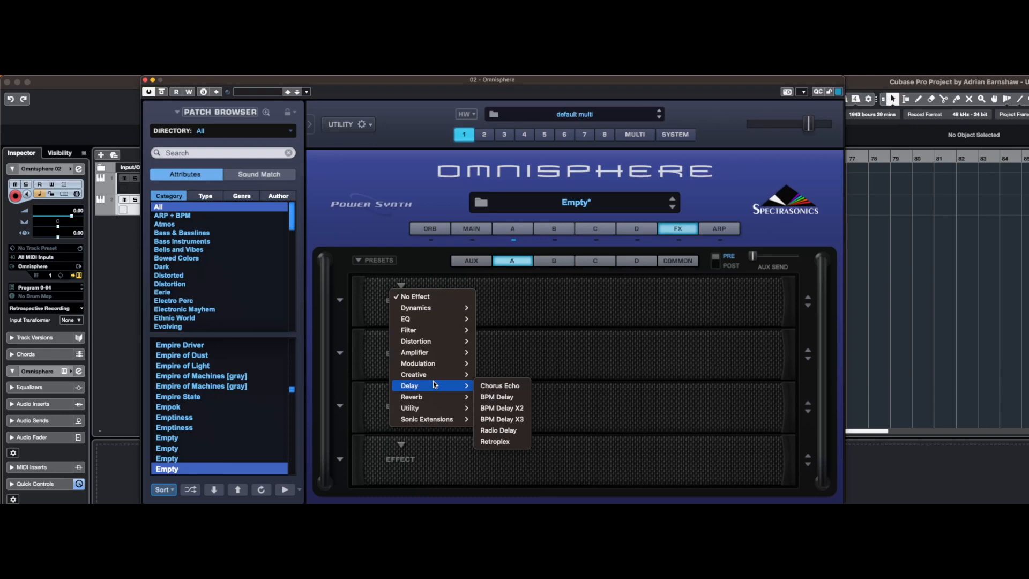
left_click(501, 397)
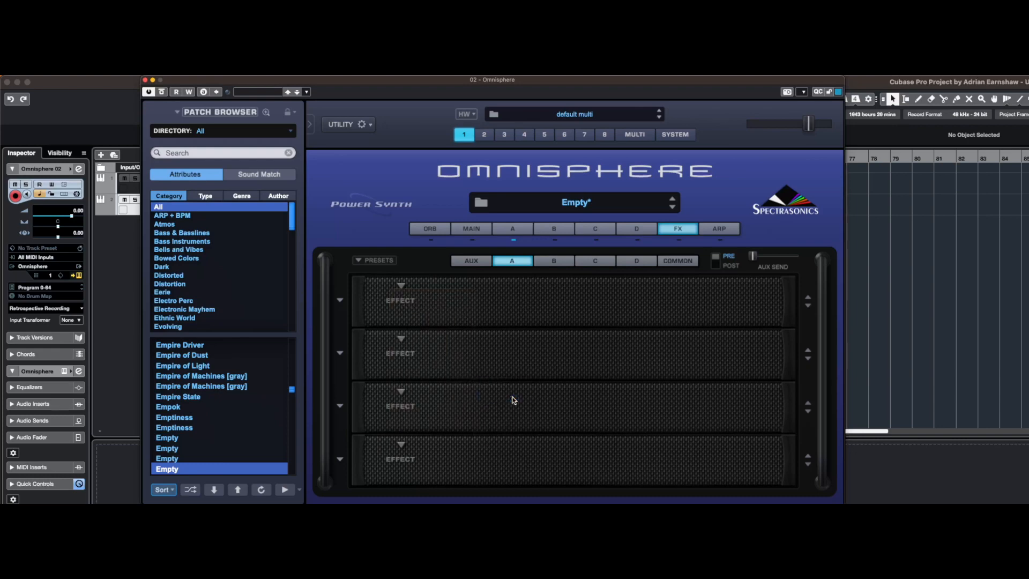
left_click(368, 263)
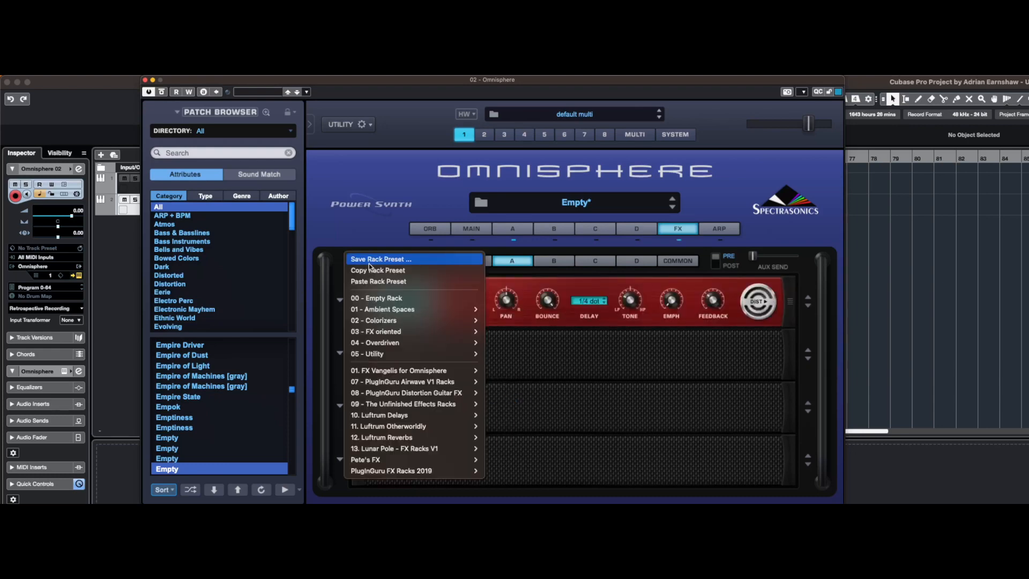
left_click(583, 369)
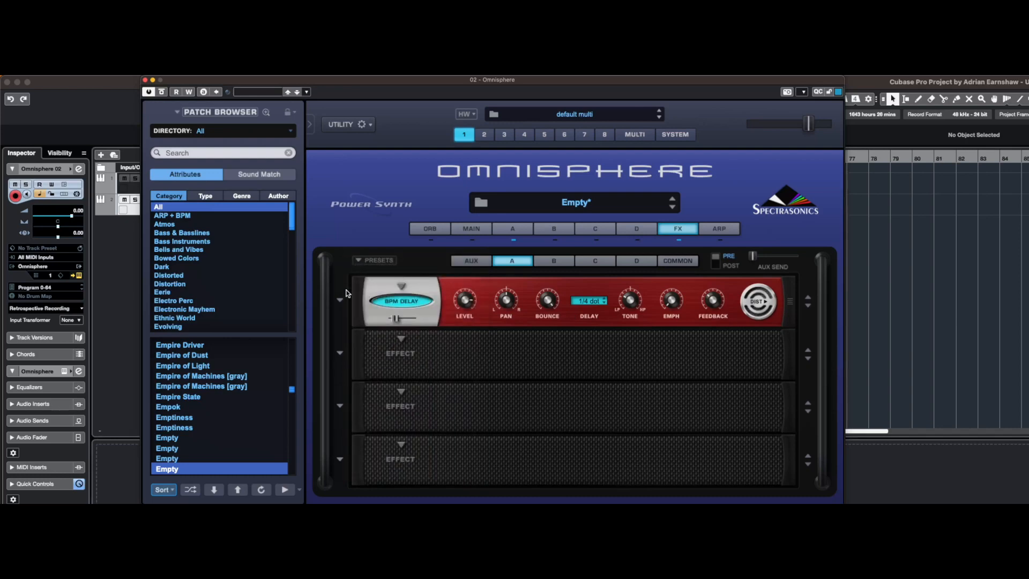
Add another BPM Delay in the second slot of layer A's effects rack
left_click(401, 349)
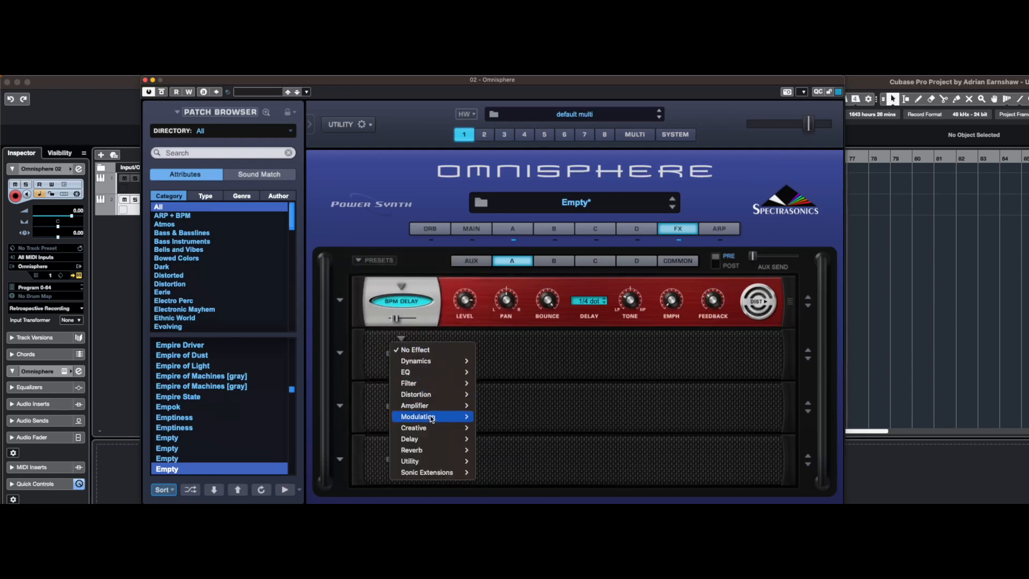
mouse_move(429, 438)
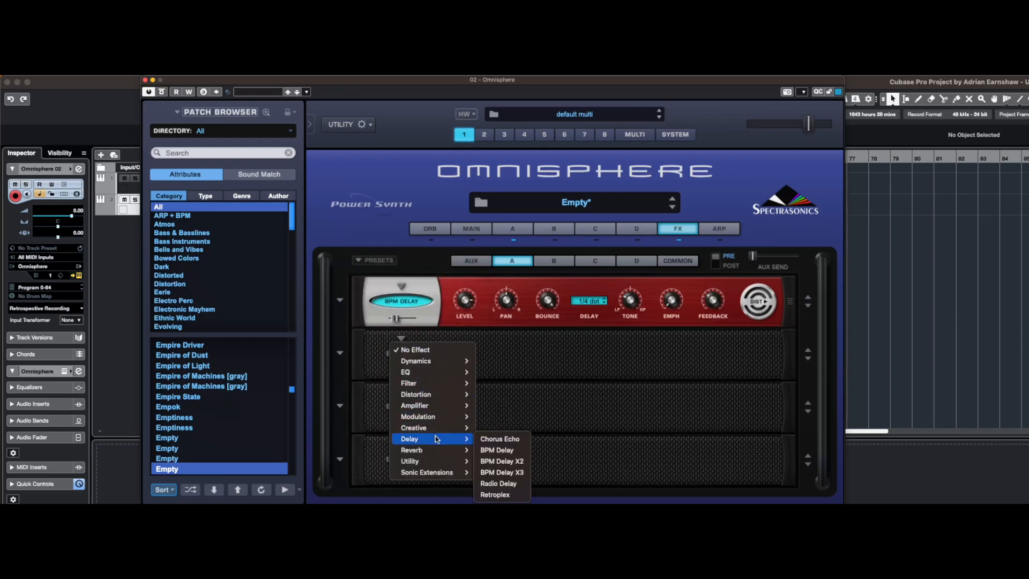
left_click(496, 448)
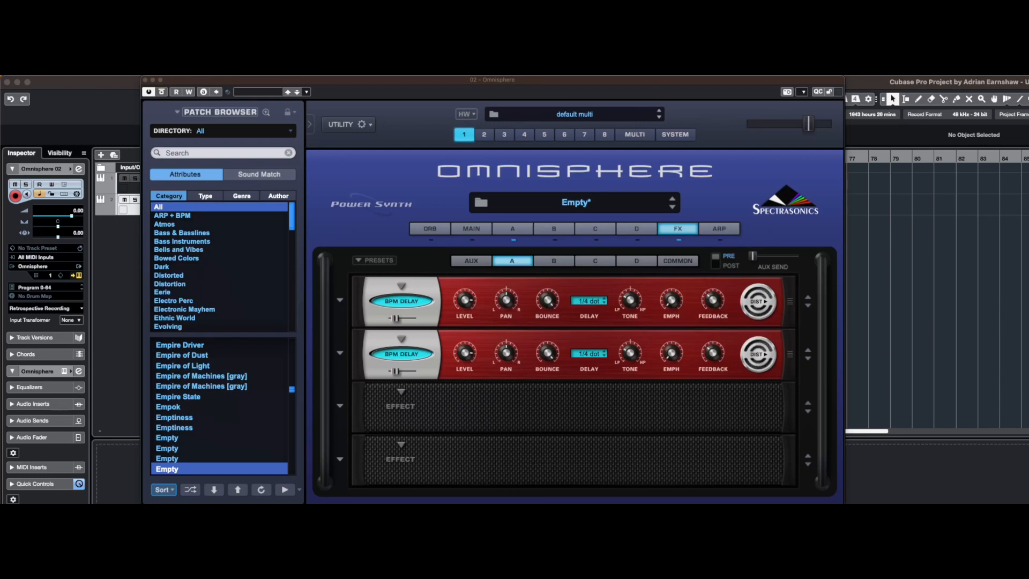
Lower the mix amount of both BPM Delays close to minimum
left_click(396, 320)
left_click_drag(396, 321, 360, 321)
left_click_drag(395, 372, 376, 375)
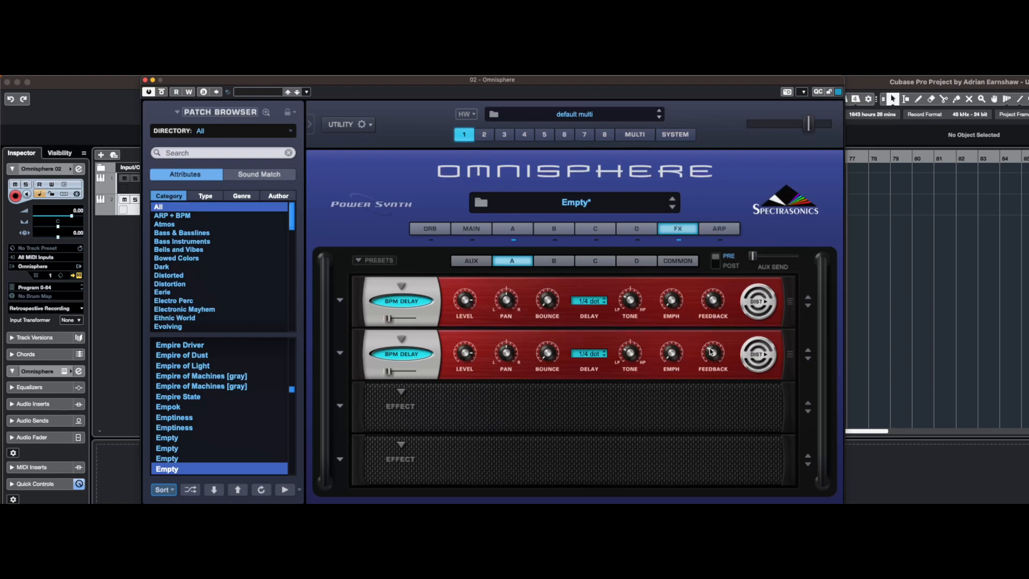
Adjust the Tone of the first BPM Delay in layer A's rack
mouse_move(713, 353)
mouse_move(631, 302)
left_click_drag(631, 302, 632, 292)
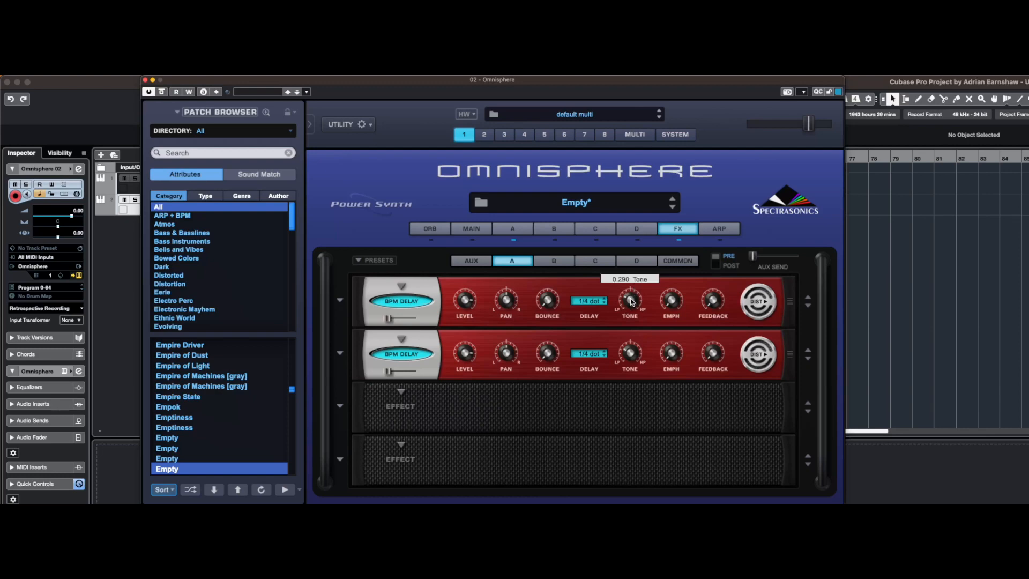
mouse_move(633, 297)
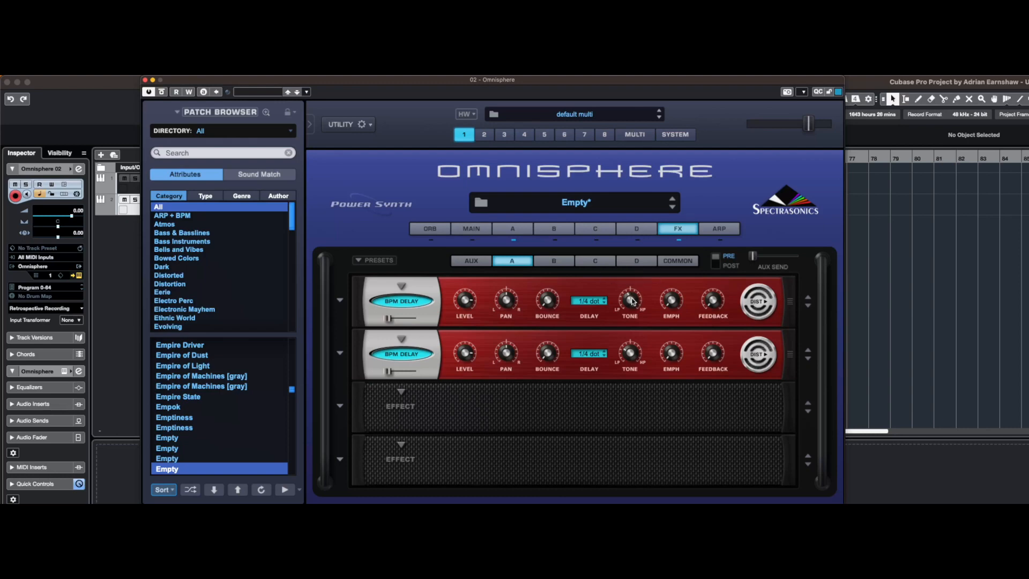
scroll(633, 302, "down", 3)
scroll(634, 339, "down", 5)
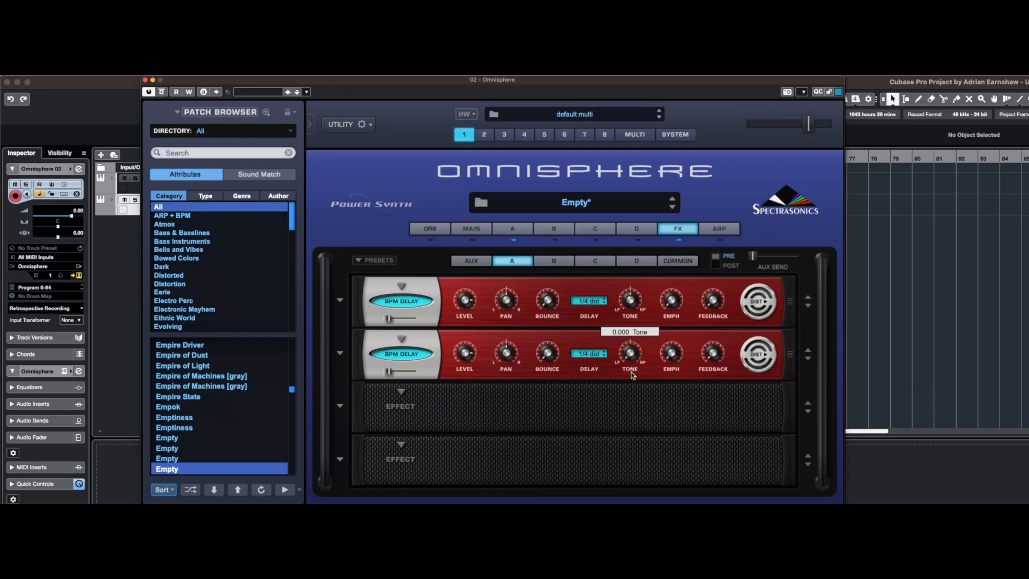
Adjust the Tone of the second BPM Delay, and open layer A's full modulation matrix
left_click_drag(632, 357, 638, 305)
left_click(521, 229)
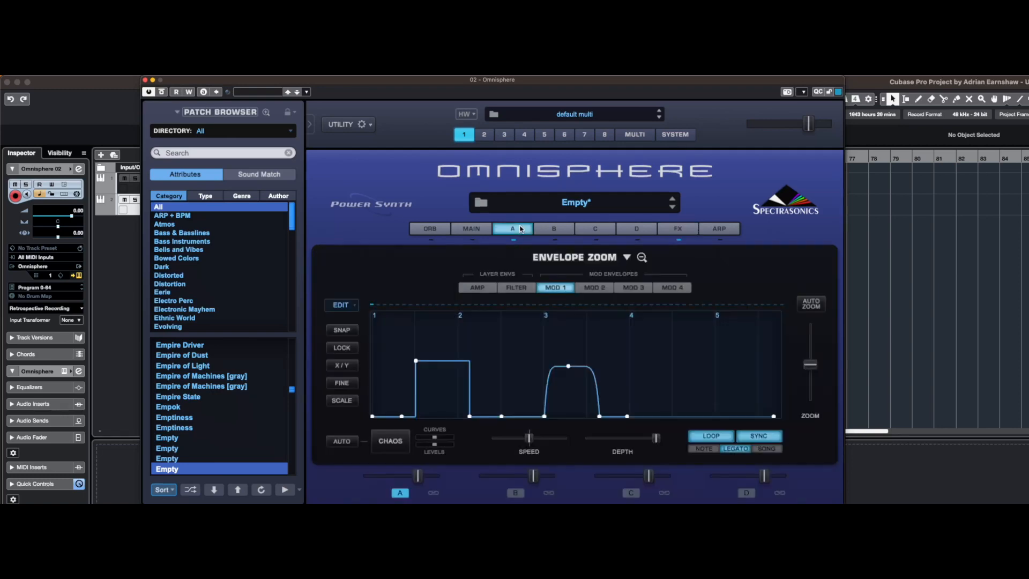
left_click(643, 257)
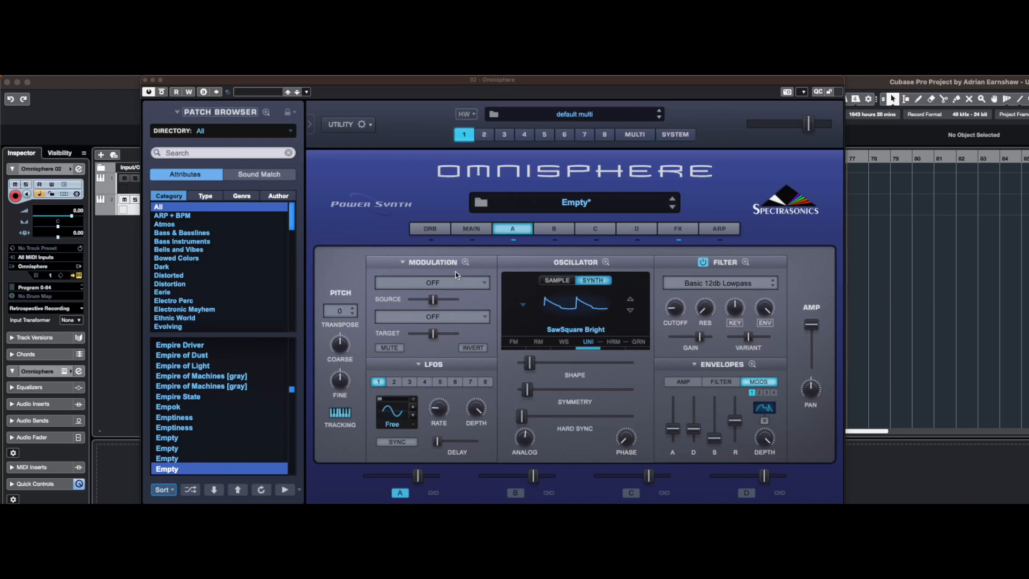
left_click(465, 263)
Route Mod Envelope1 to the layer effect target BPM Delay - Mix in the first row of the matrix
left_click(472, 288)
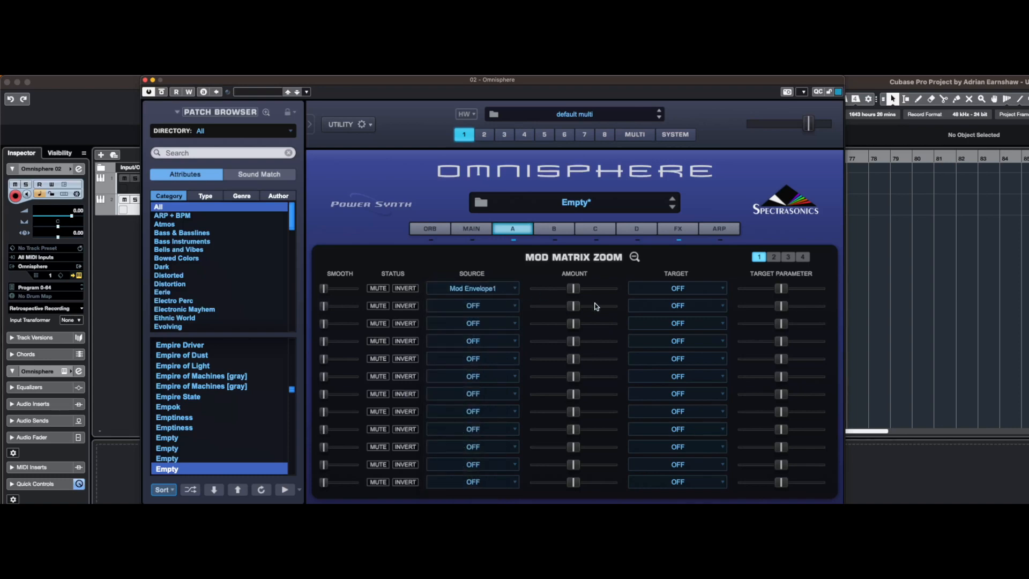
left_click(706, 290)
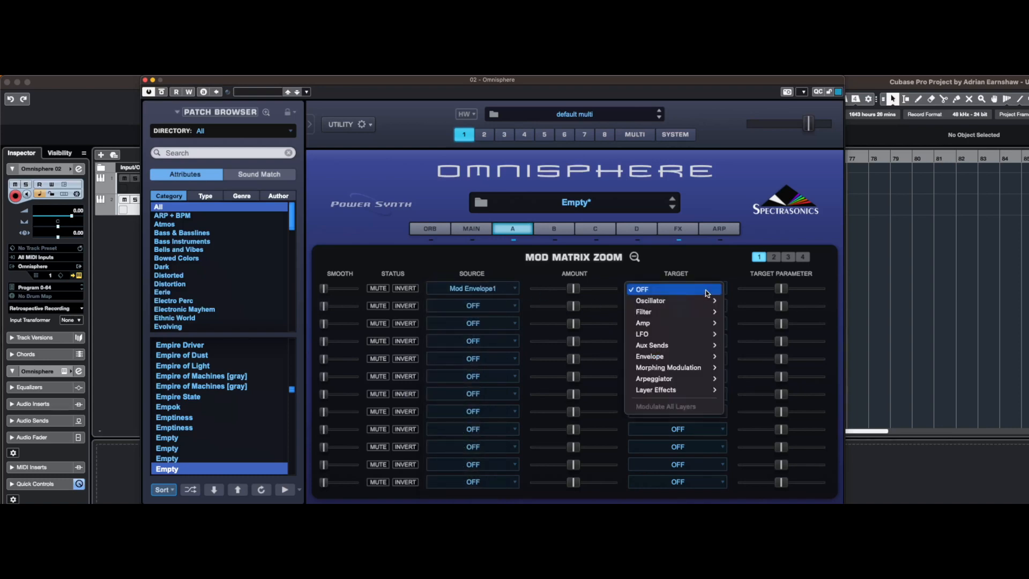
mouse_move(698, 346)
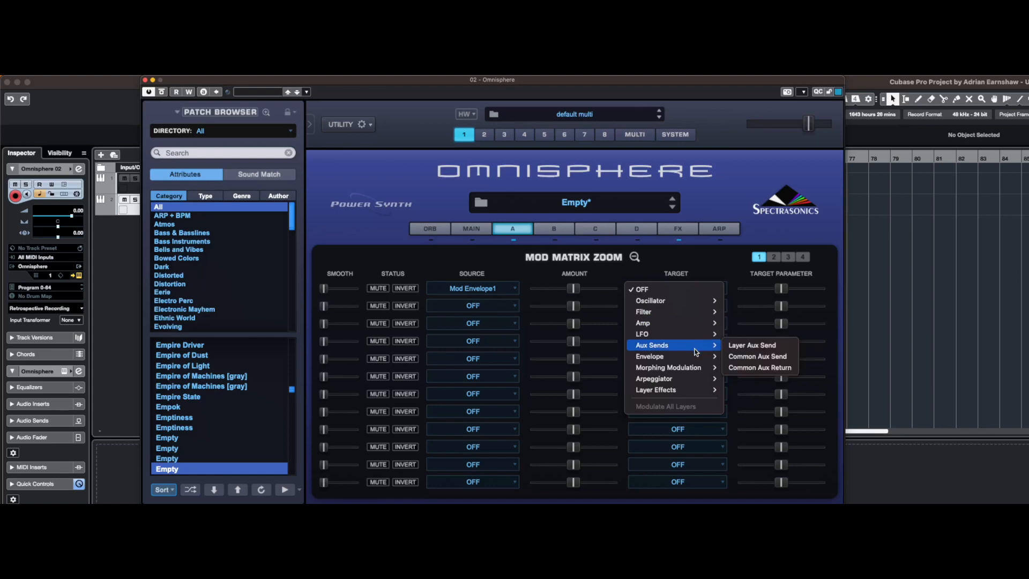
mouse_move(686, 382)
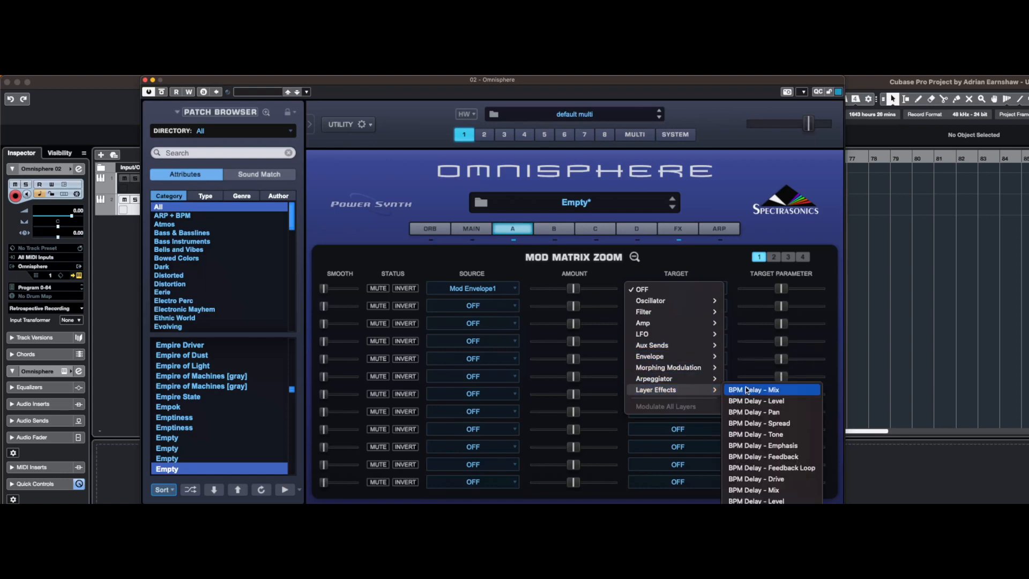
left_click(761, 393)
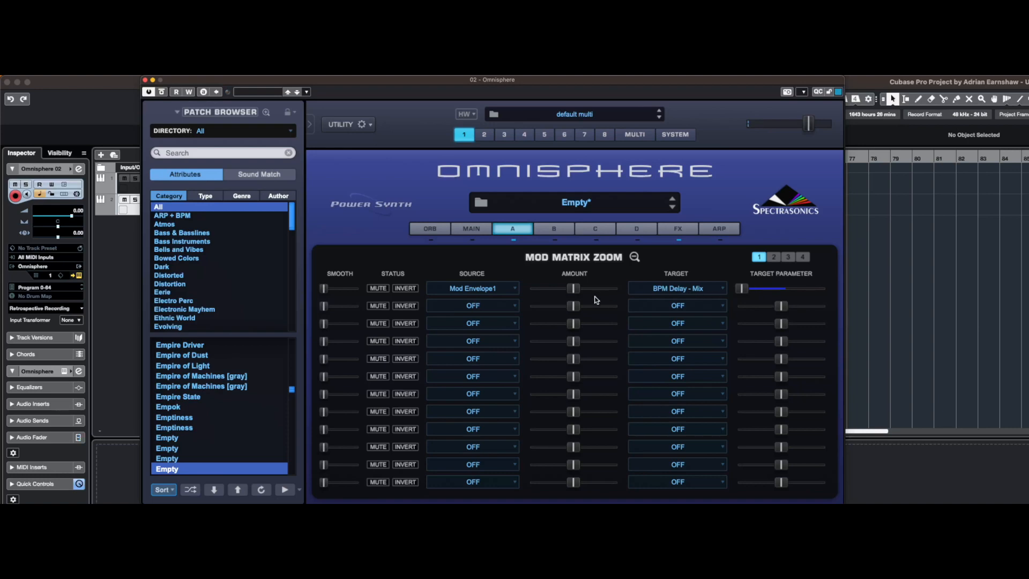
Route Mod Envelope2 to the layer effect target BPM Delay - Mix in the second row of the matrix
left_click(496, 306)
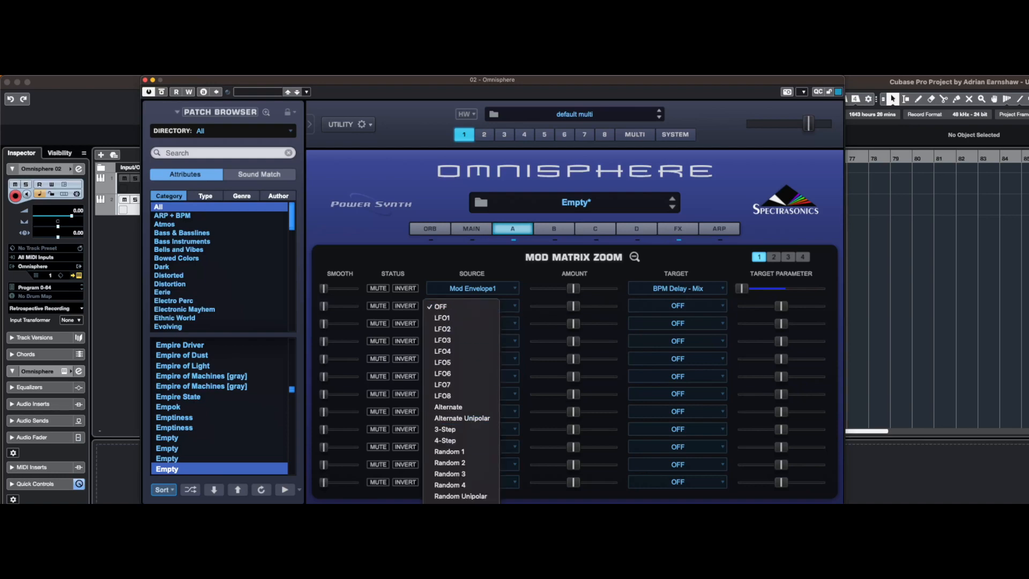
left_click(462, 541)
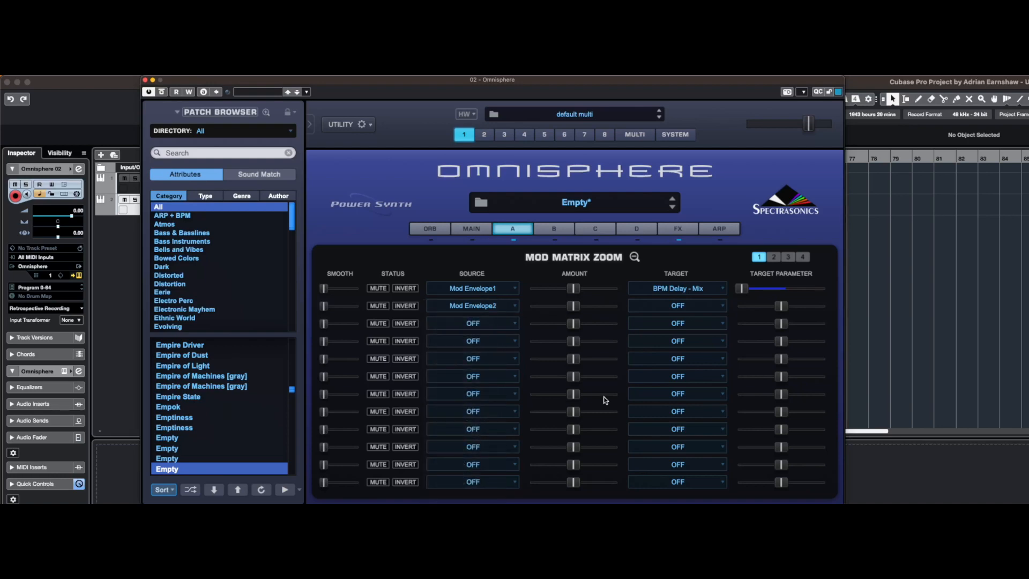
left_click(688, 307)
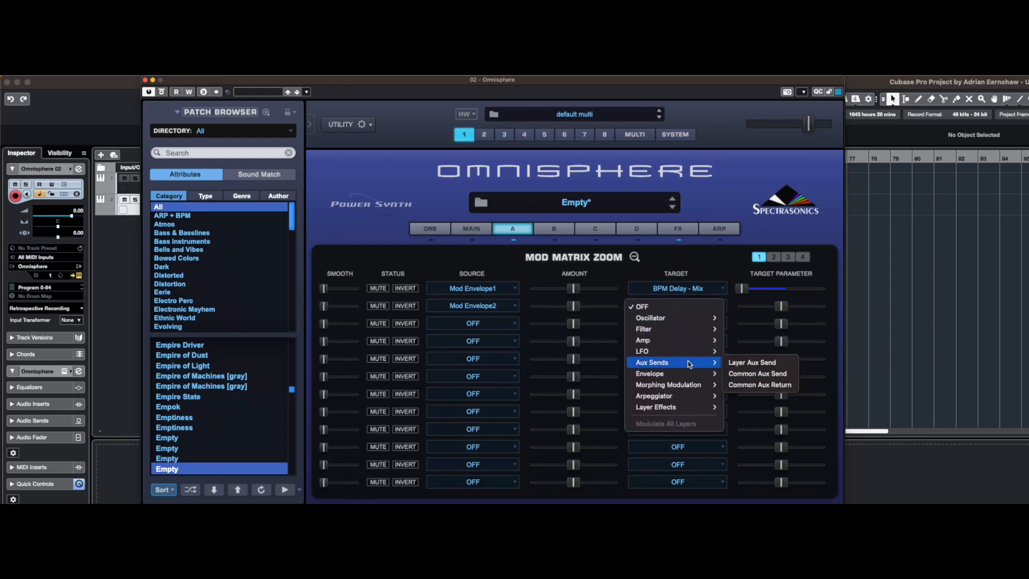
mouse_move(685, 407)
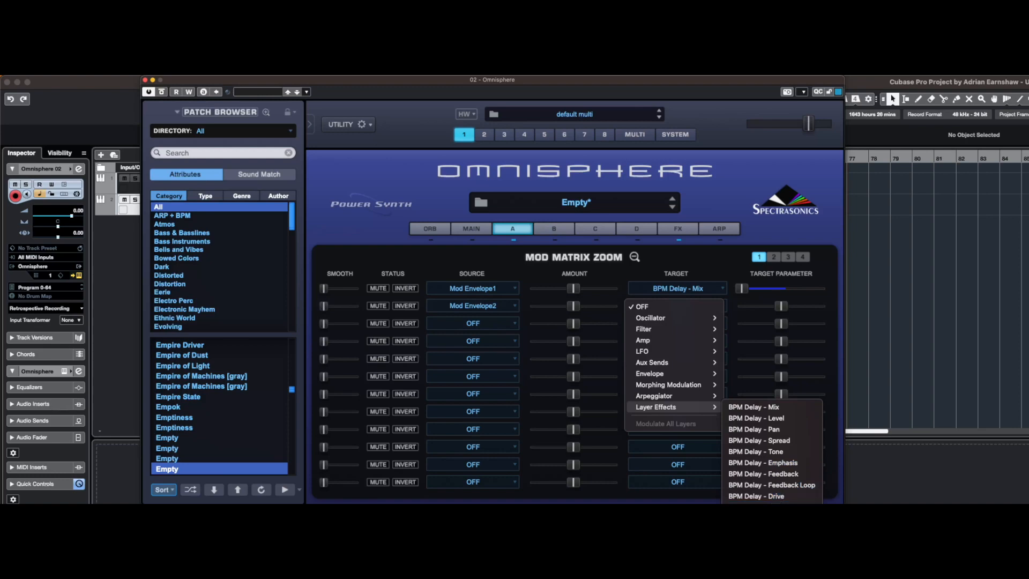
left_click(767, 407)
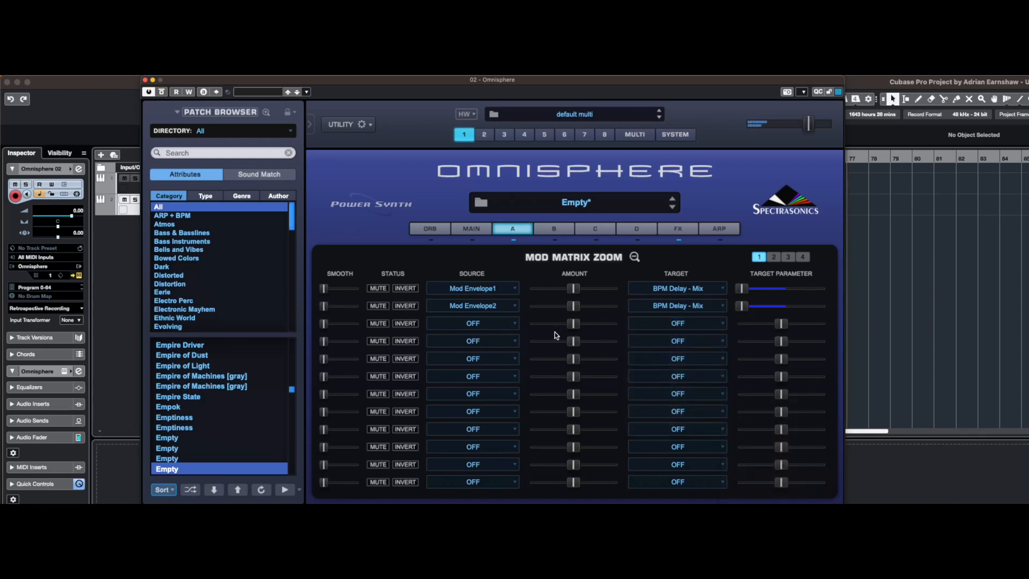
Route Mod Envelope3 to the oscillator's Synth Symmetry in the third row of the matrix
left_click(490, 323)
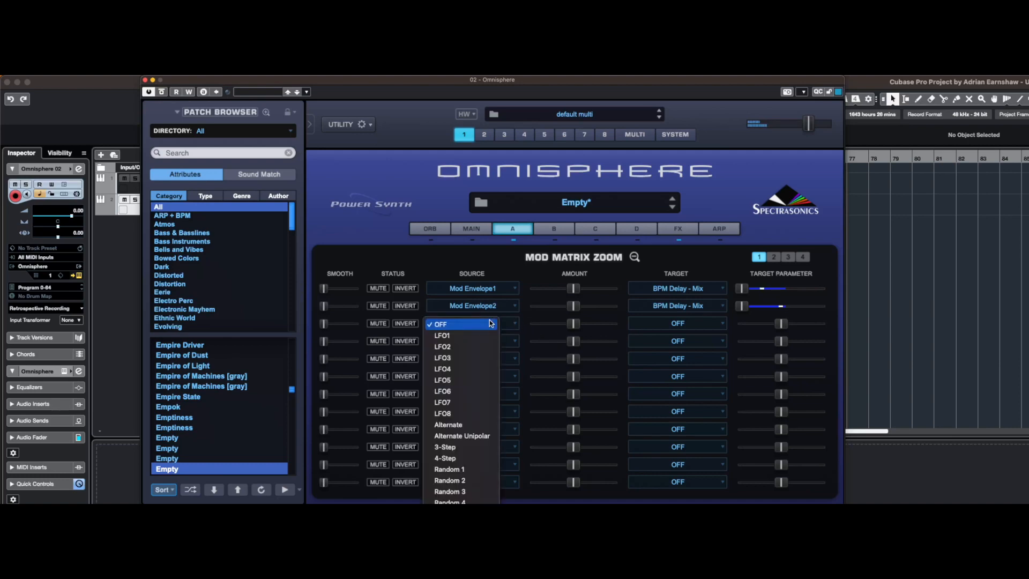
left_click(465, 542)
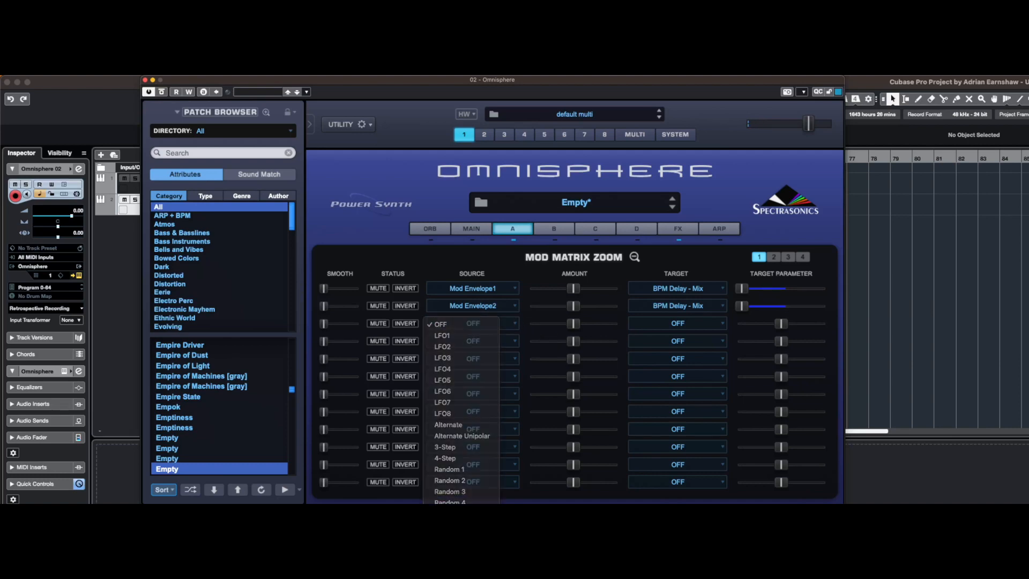
left_click(685, 327)
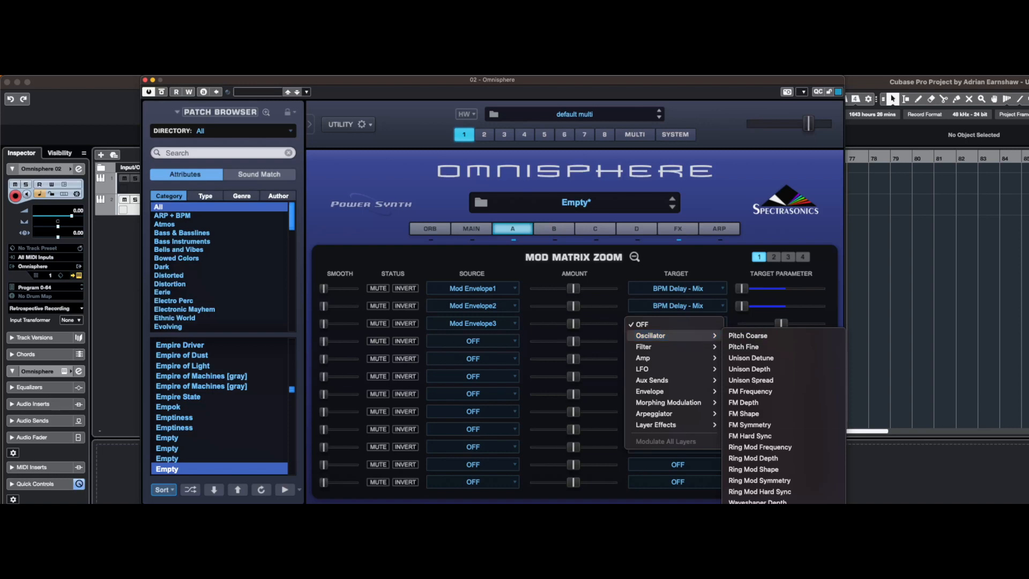
left_click(757, 537)
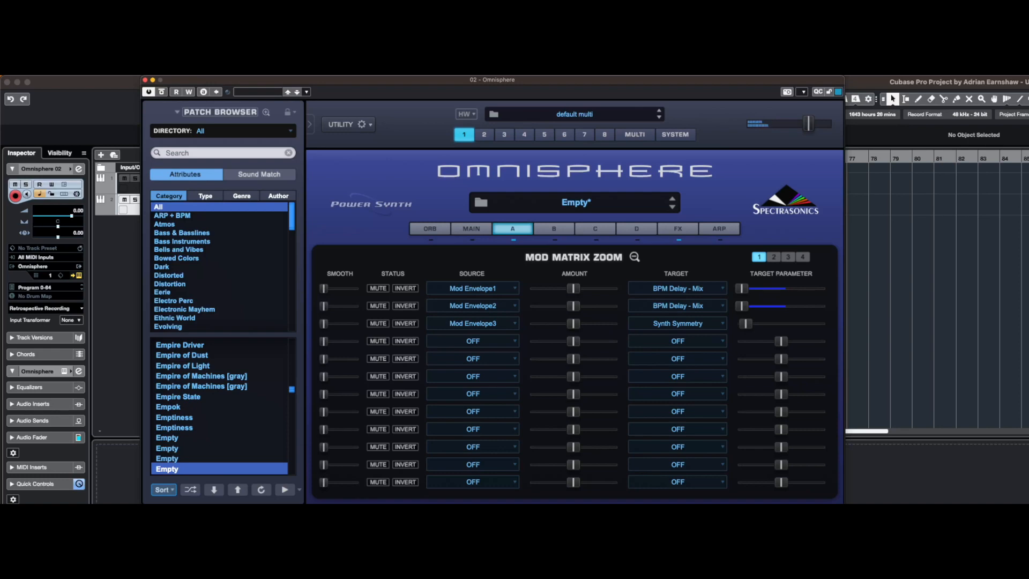
Route LFO1 to the filter Cutoff in the fourth row of the matrix
left_click(494, 348)
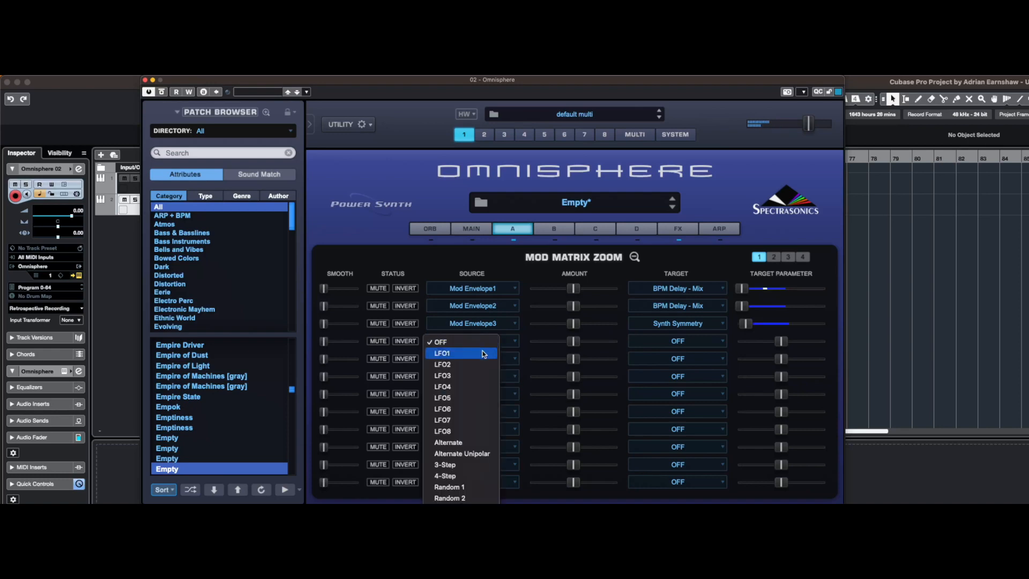
left_click(484, 354)
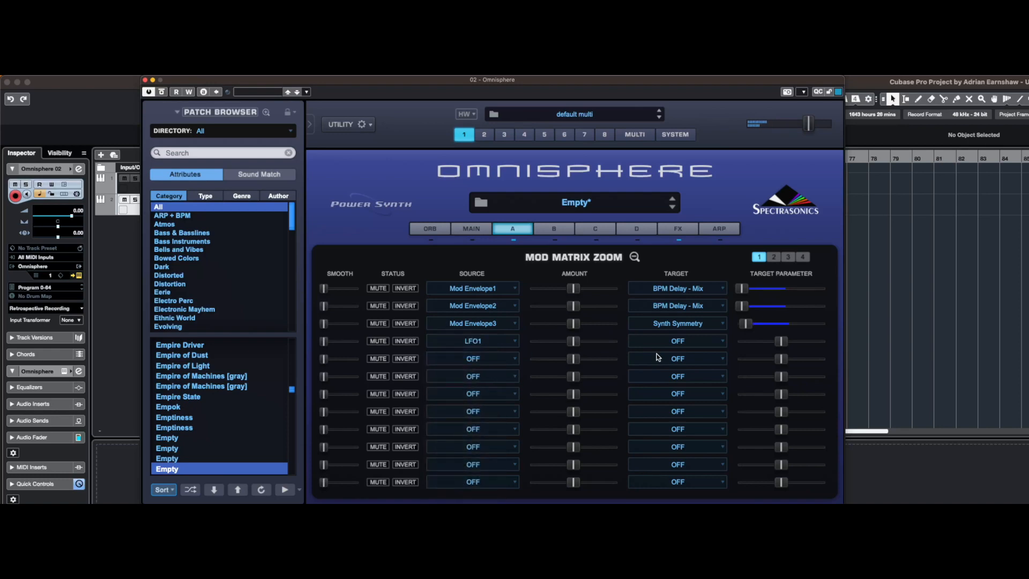
left_click(691, 341)
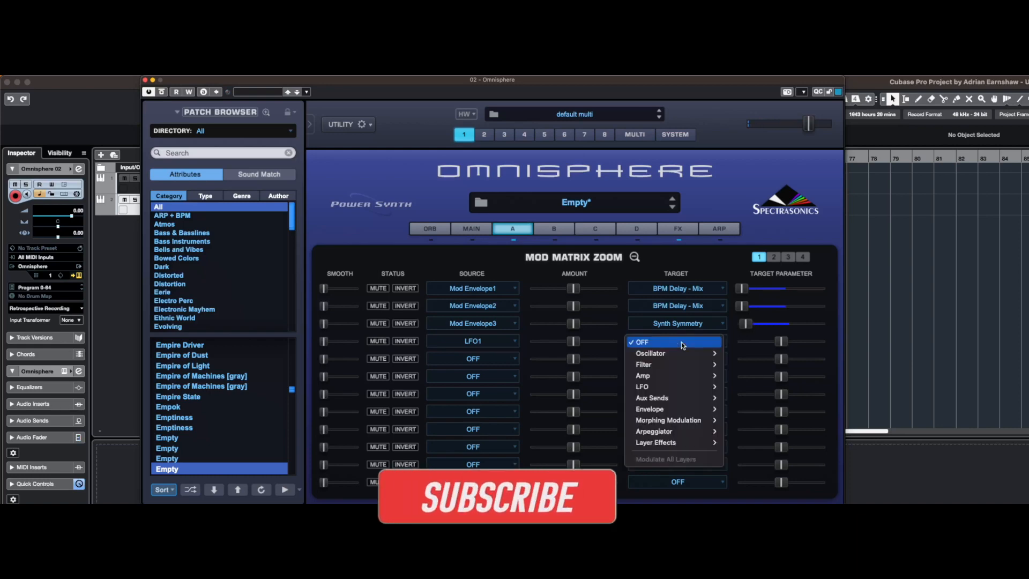
mouse_move(681, 352)
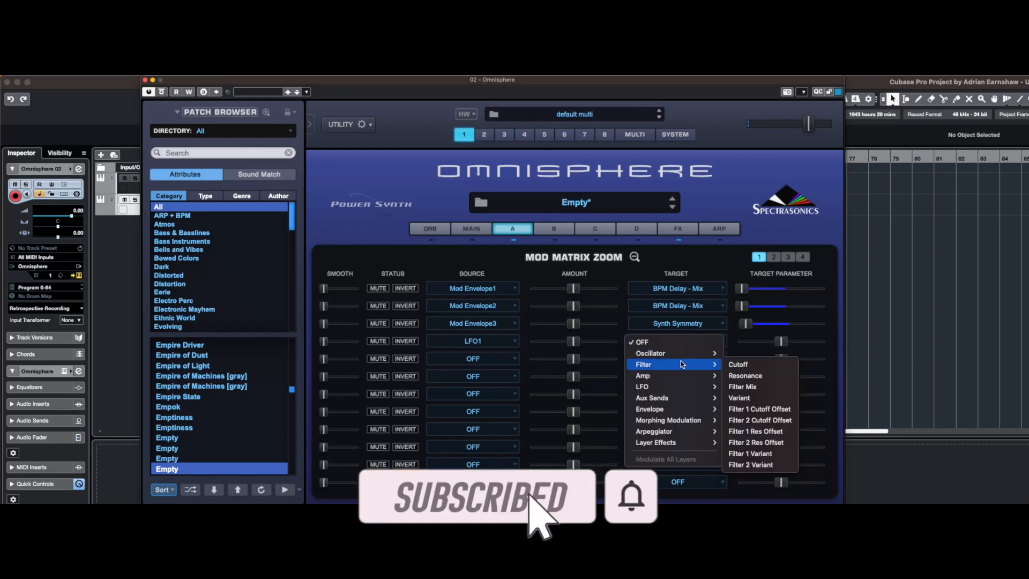
left_click(738, 364)
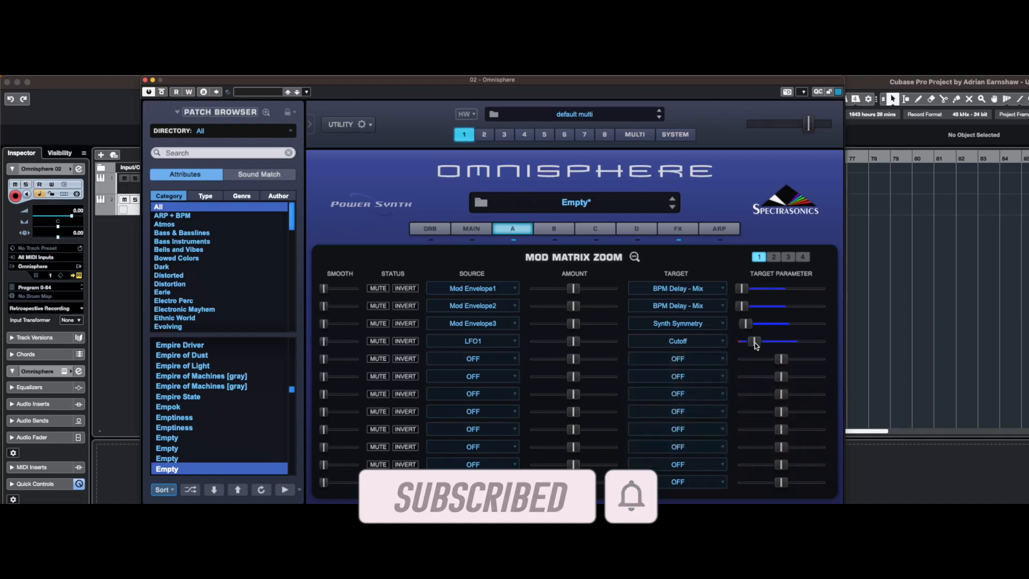
Lower the amount of the LFO1 to Cutoff routing close to minimum and raise Smooth on the Mod Envelope3 routing
left_click_drag(575, 342, 542, 341)
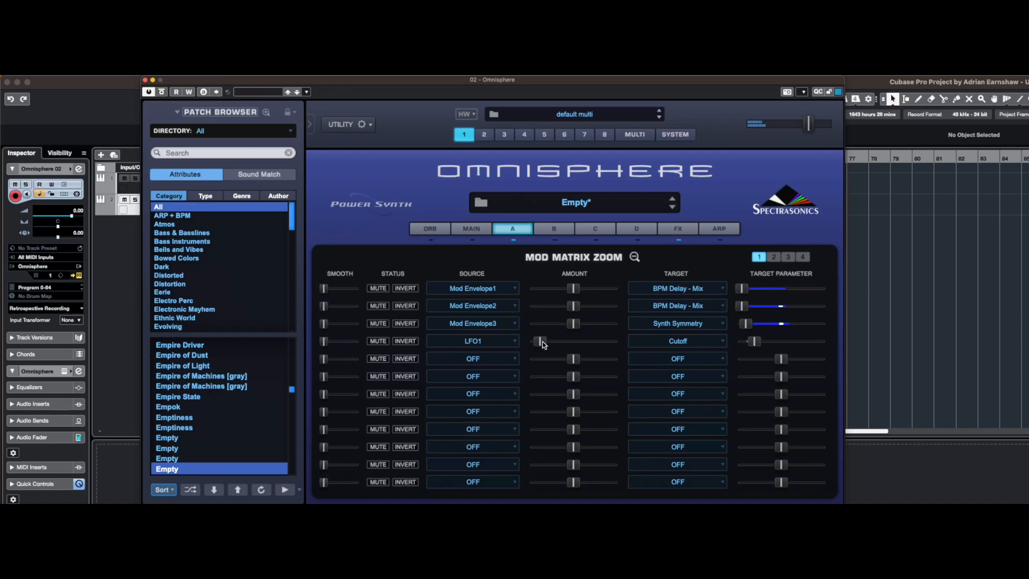
left_click(542, 342)
left_click_drag(327, 326, 383, 329)
left_click(635, 258)
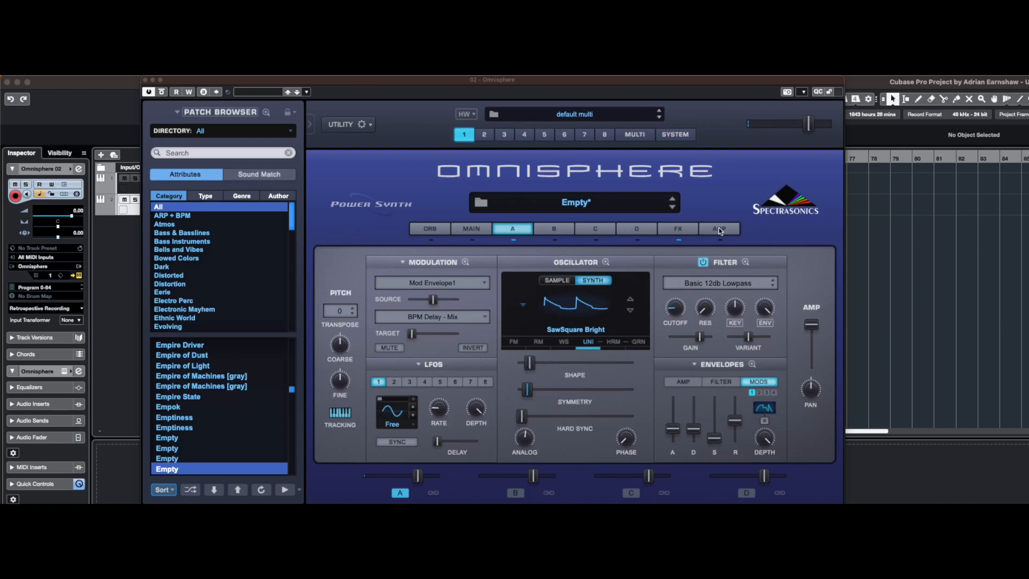
Insert a BPM Delay X3 in the first slot of the common effects rack
left_click(692, 230)
left_click(682, 261)
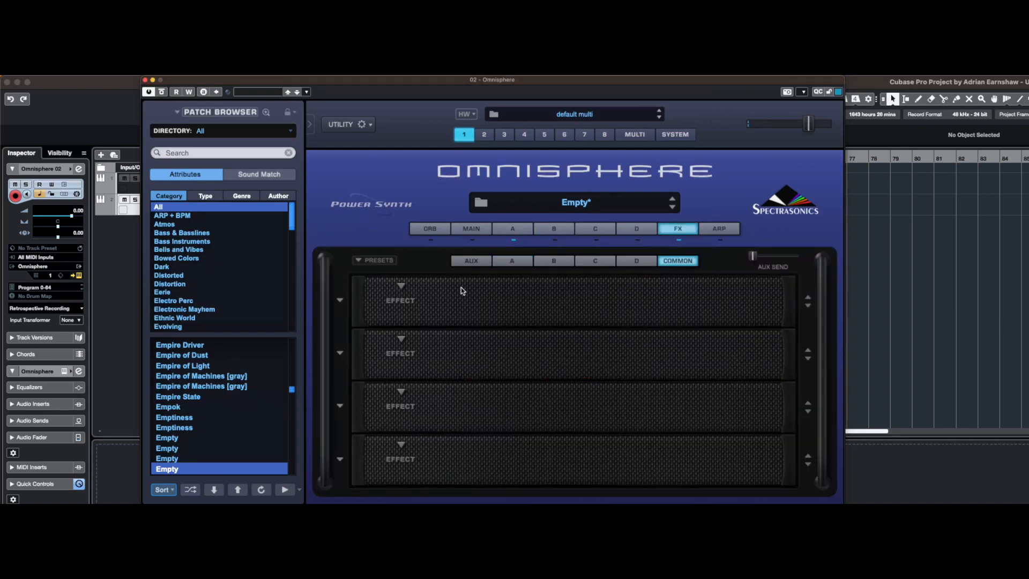
left_click(396, 295)
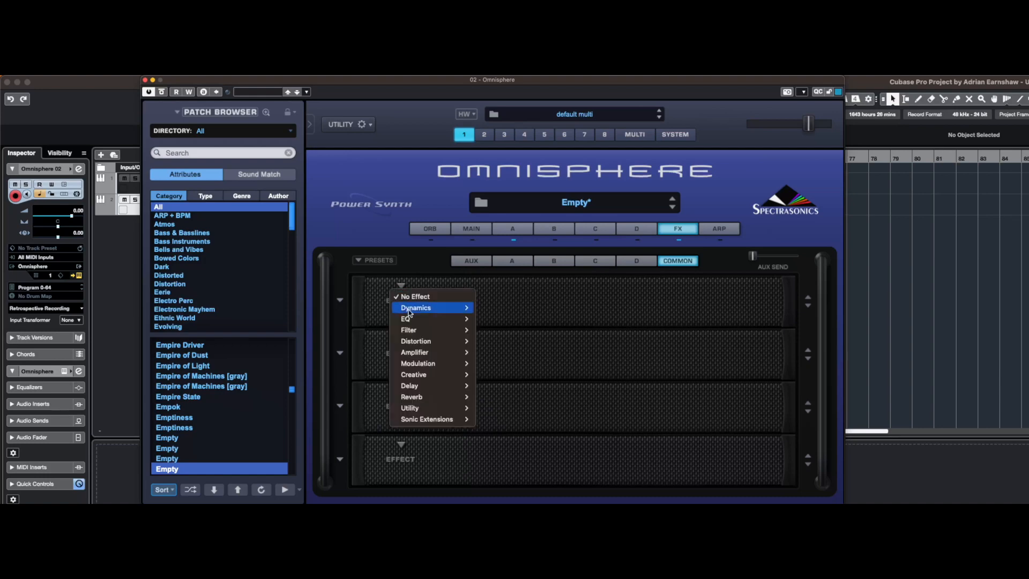
mouse_move(432, 373)
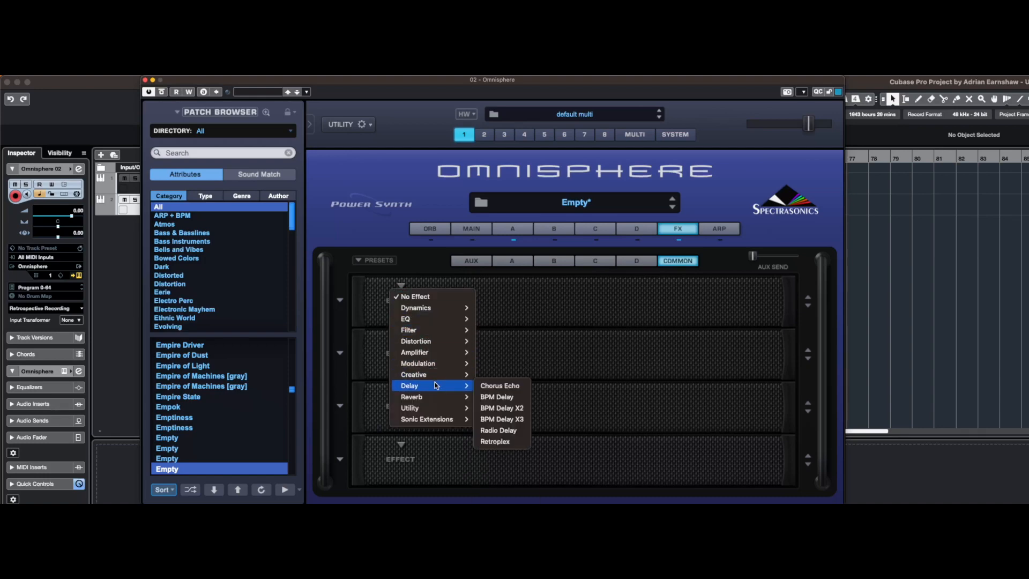
left_click(507, 418)
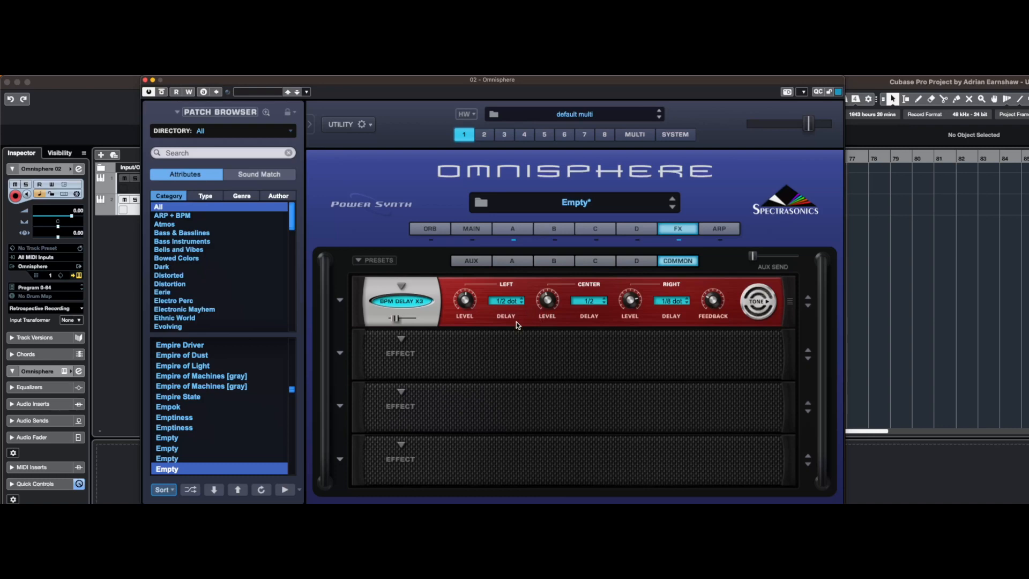
Add a PRO-Verb reverb in the second slot of the common effects rack
left_click(402, 339)
mouse_move(420, 450)
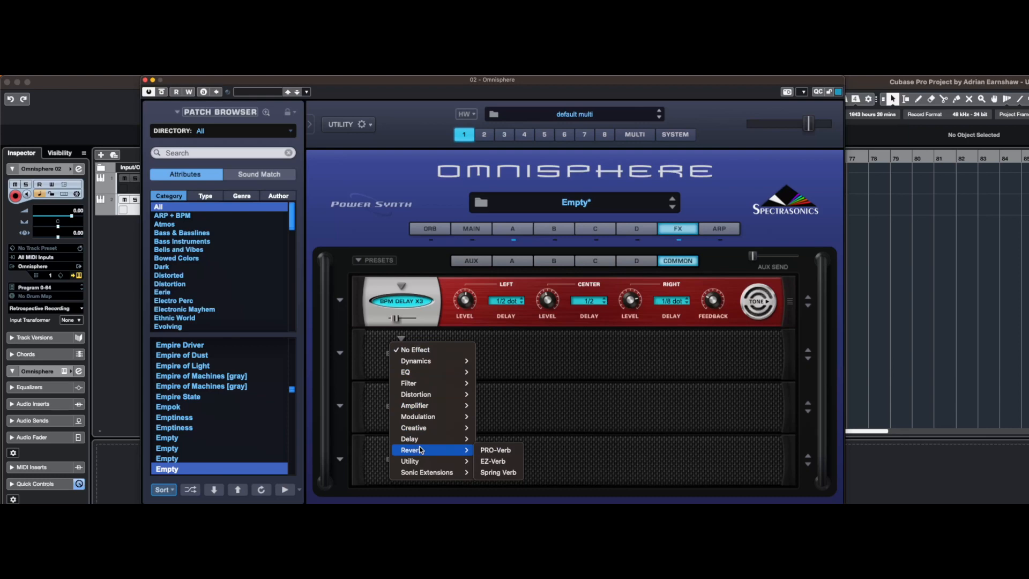
left_click(510, 451)
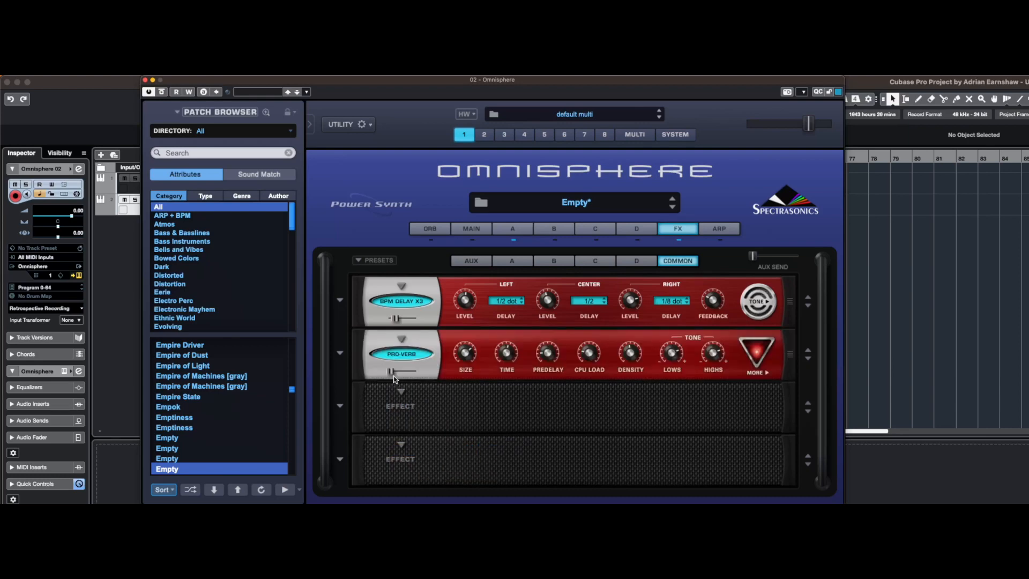
Add an Imager in the third slot of the common rack and raise its Image width and Auto Pan Depth
left_click(396, 405)
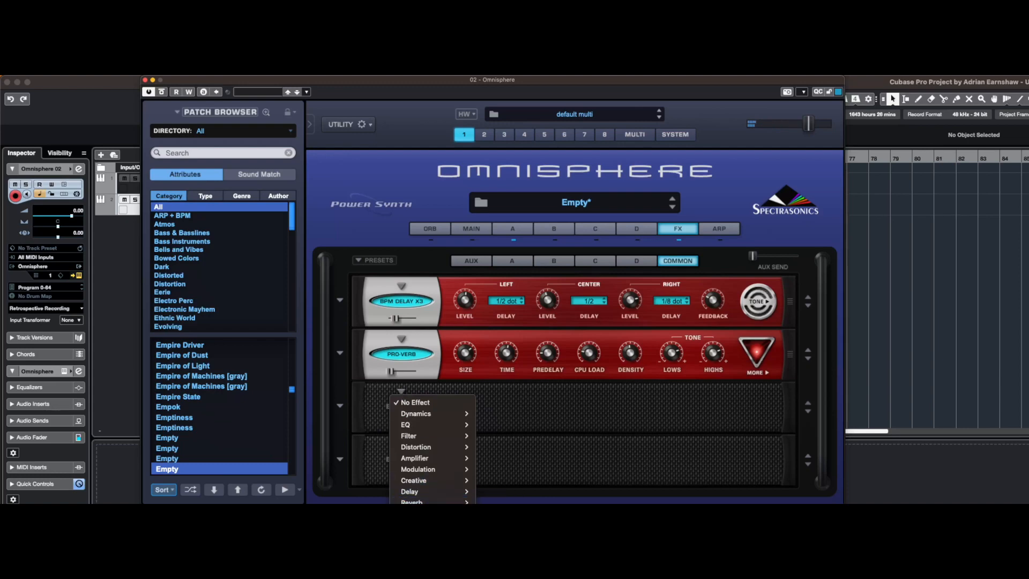
left_click(493, 514)
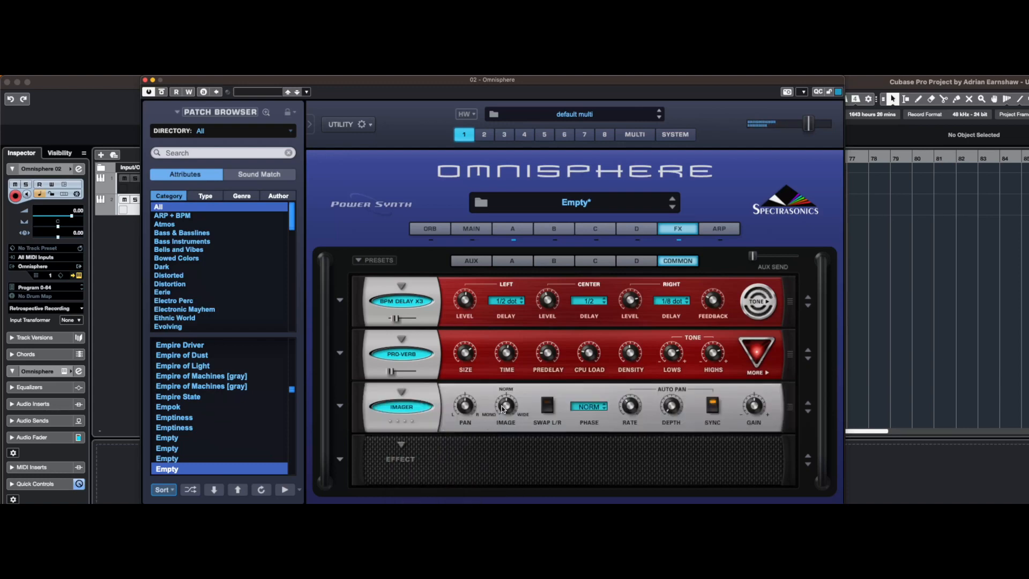
left_click_drag(501, 406, 505, 396)
left_click_drag(678, 406, 682, 367)
Set the arpeggiator's pattern mode to Up/Down
left_click(513, 228)
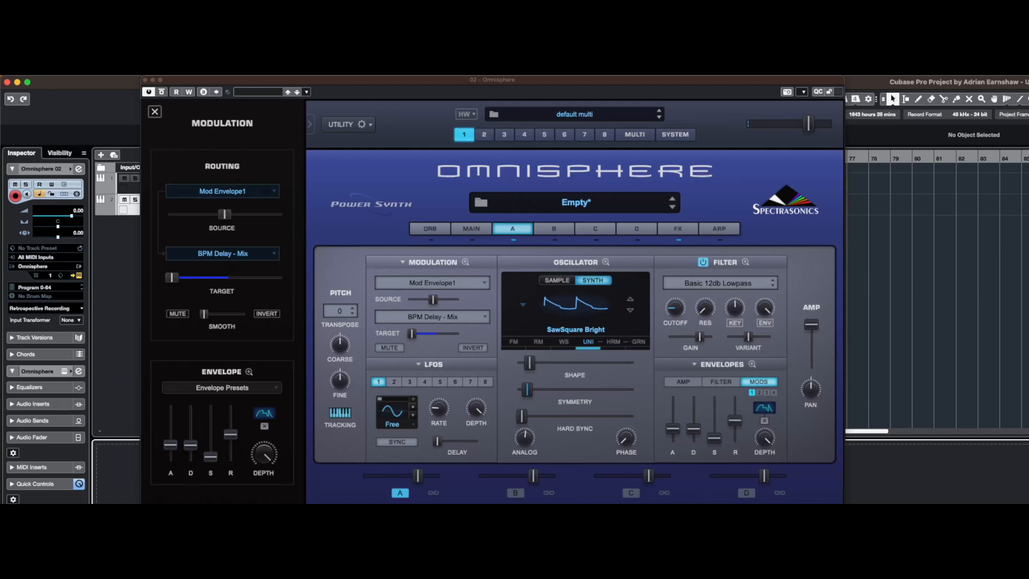
left_click(727, 233)
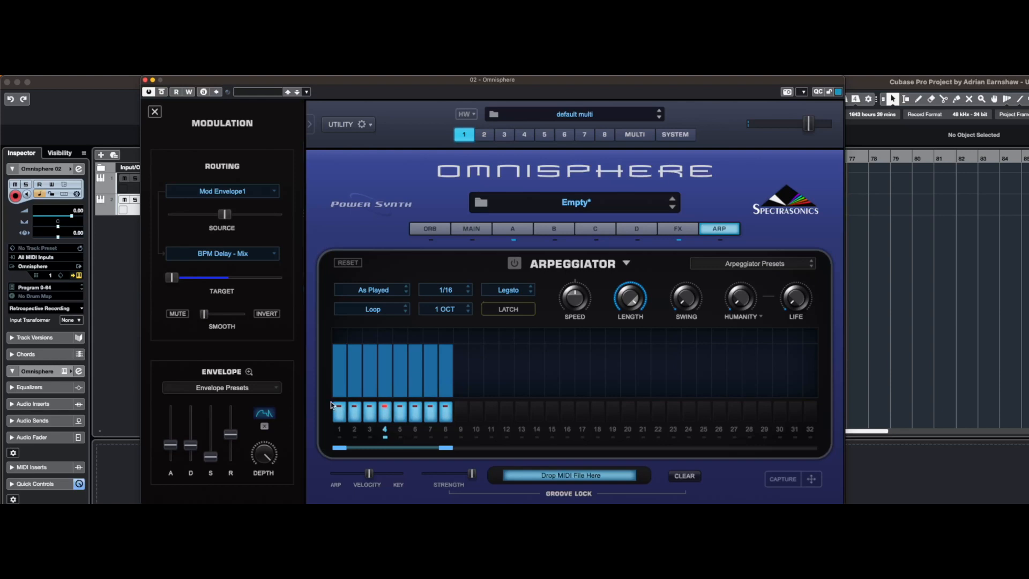
left_click(386, 298)
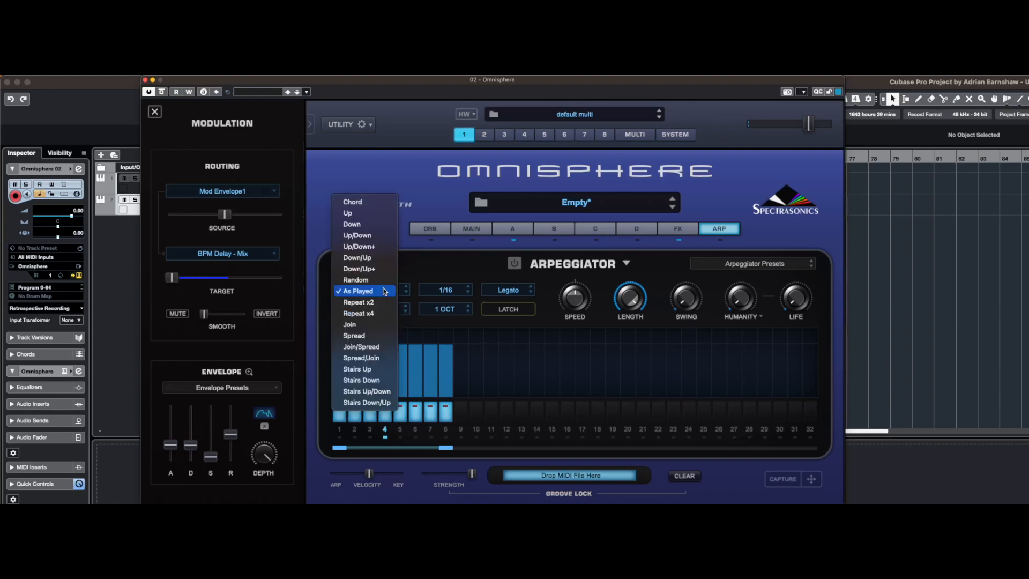
left_click(377, 234)
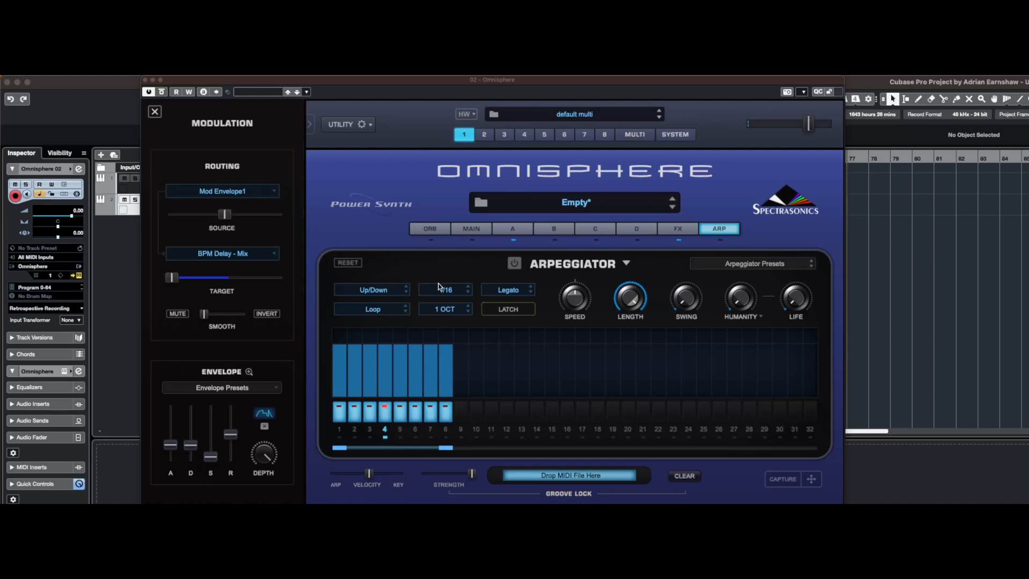
Set the arpeggiator's clock division to 1/8 and switch the arpeggiator on
left_click(452, 291)
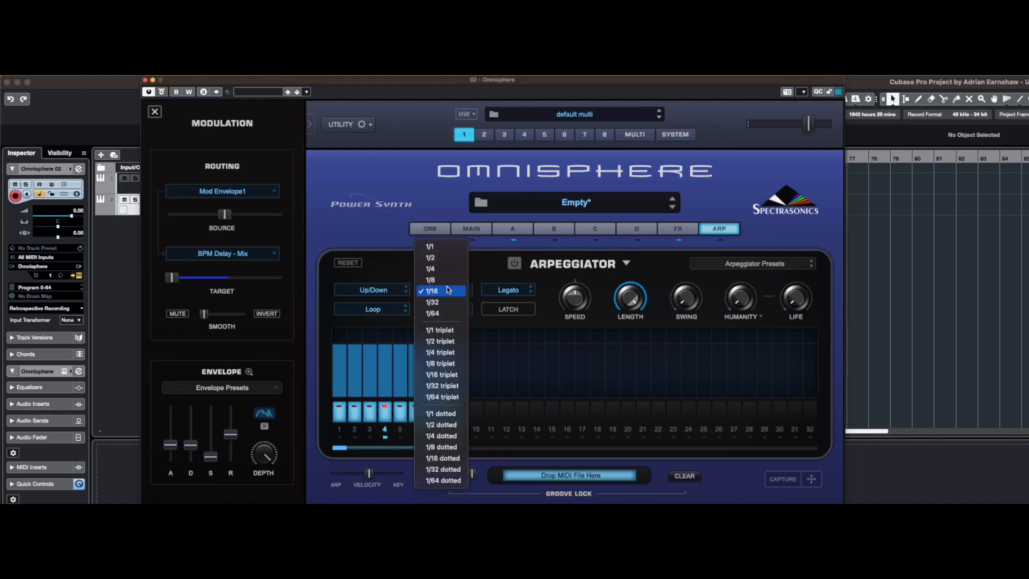
left_click(445, 279)
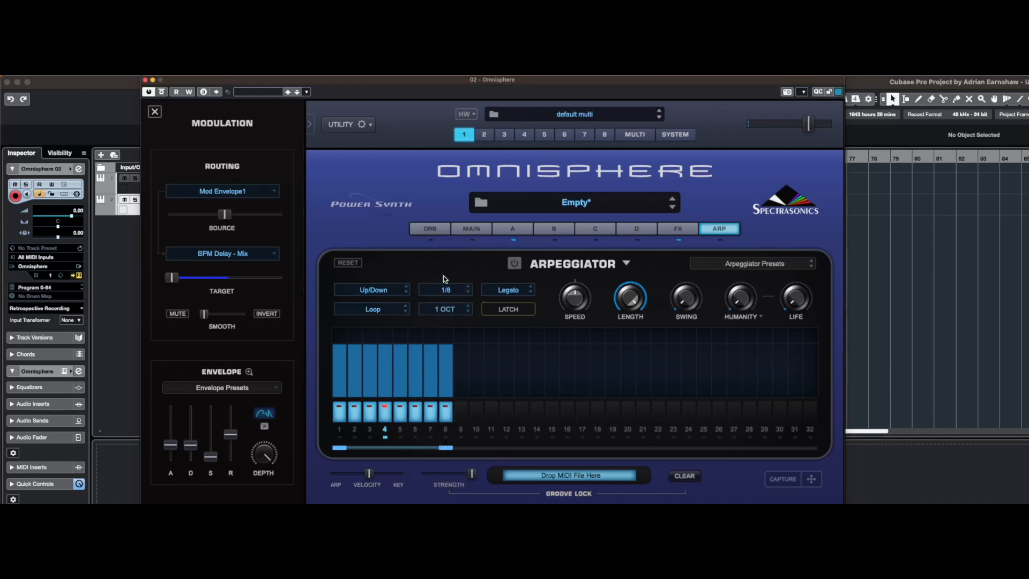
left_click(514, 264)
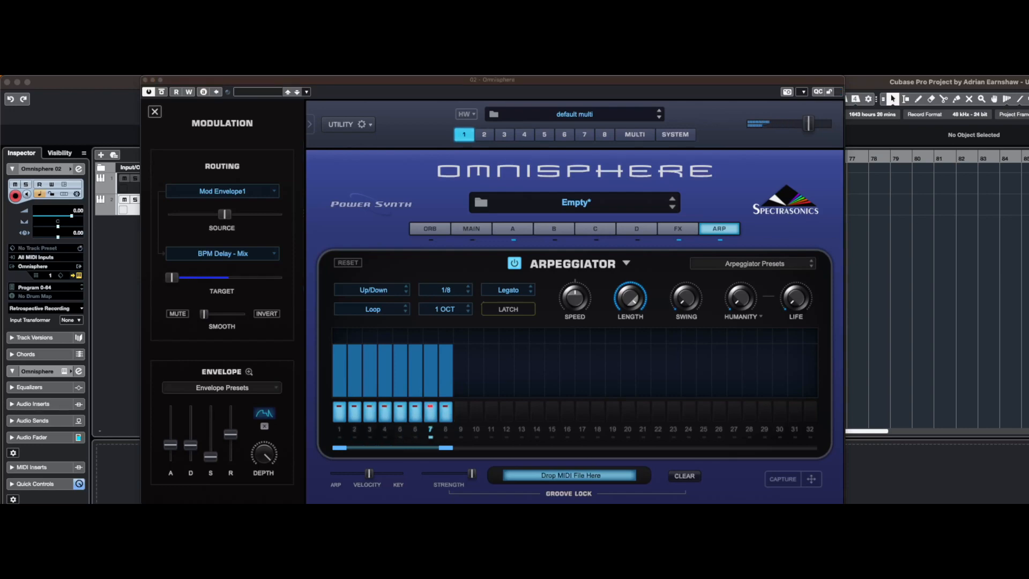
In layer A's effects rack, set the first BPM Delay's time to 1/16 and choose a new time for the second BPM Delay
left_click(716, 233)
left_click(680, 231)
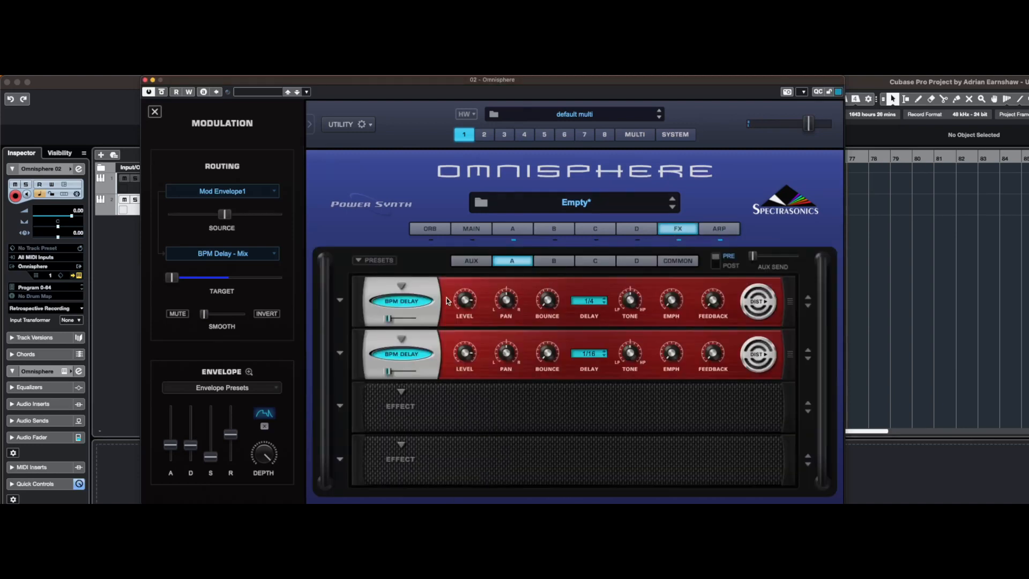
left_click(589, 302)
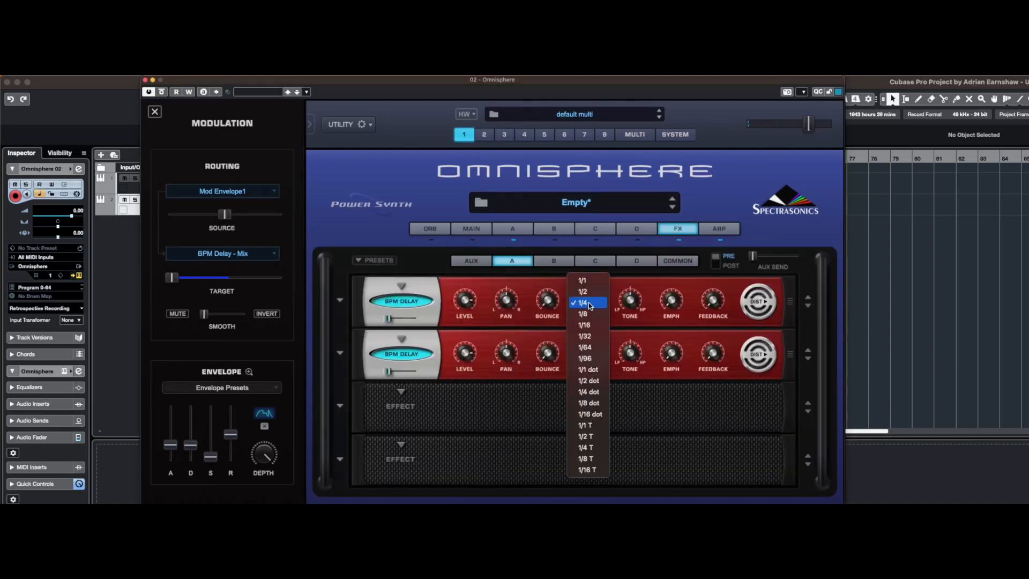
left_click(595, 325)
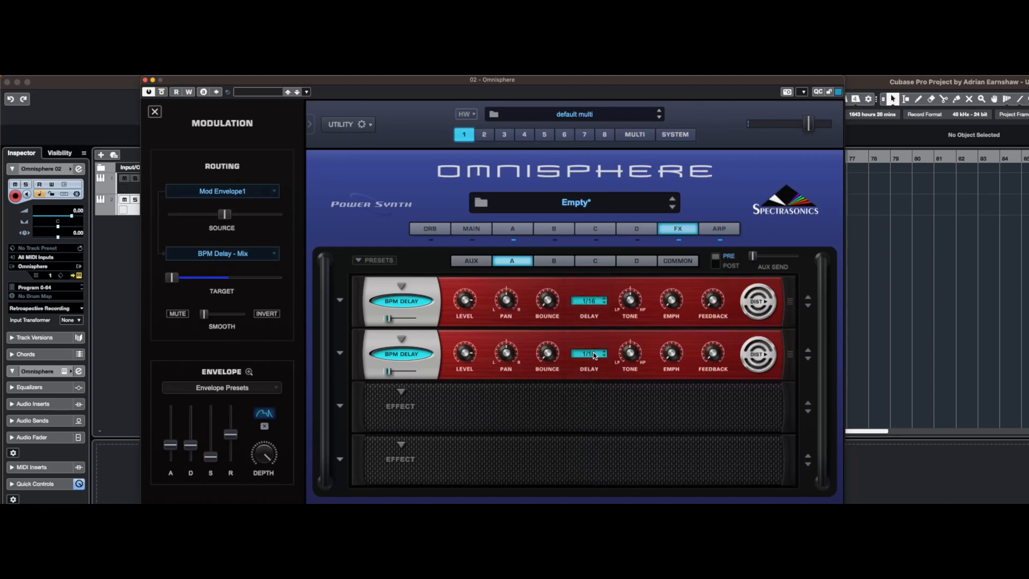
left_click(594, 356)
left_click(593, 364)
Transpose arpeggiator steps 3 and 4 by +12 each
left_click(719, 229)
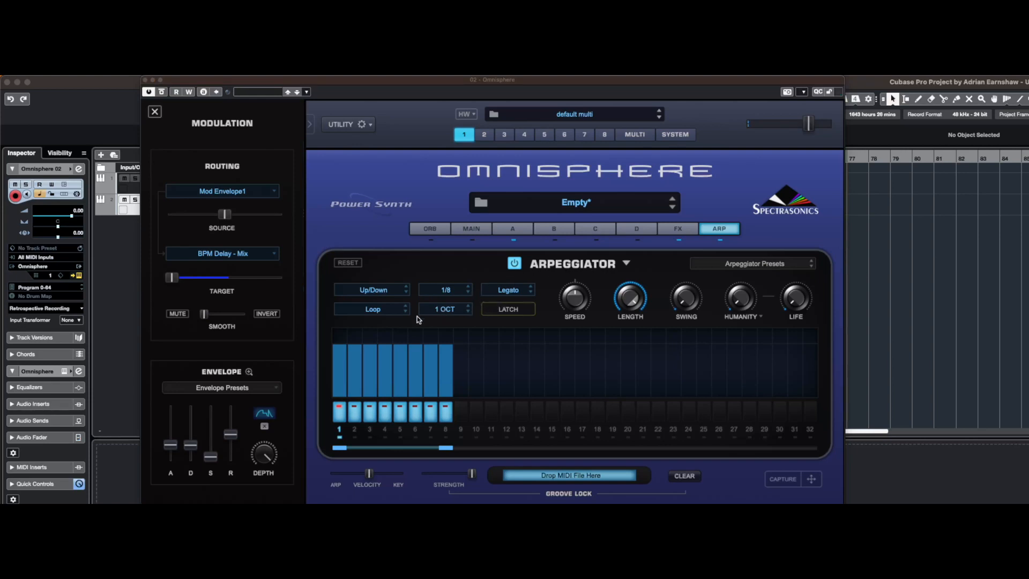
left_click(368, 337)
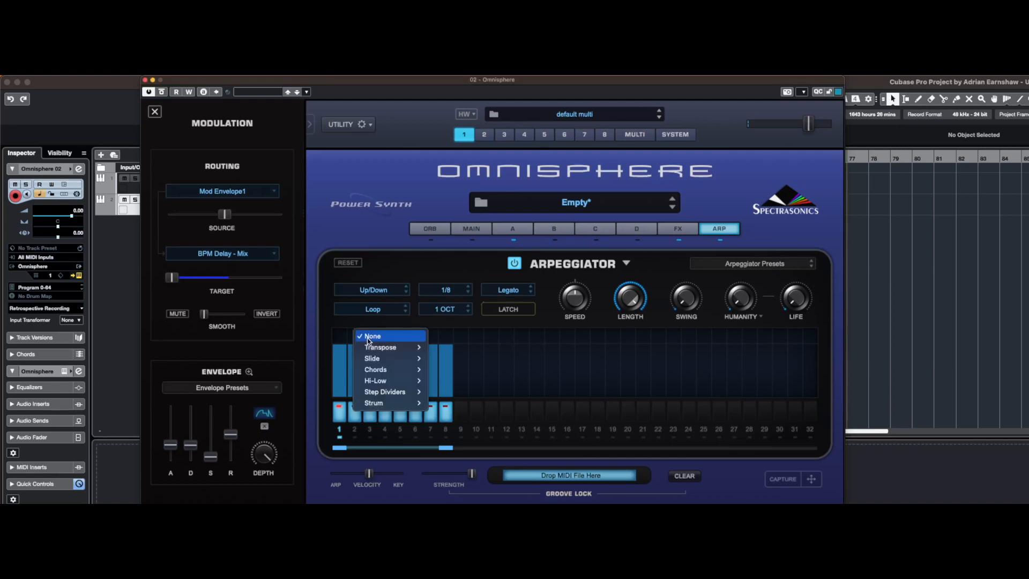
mouse_move(392, 348)
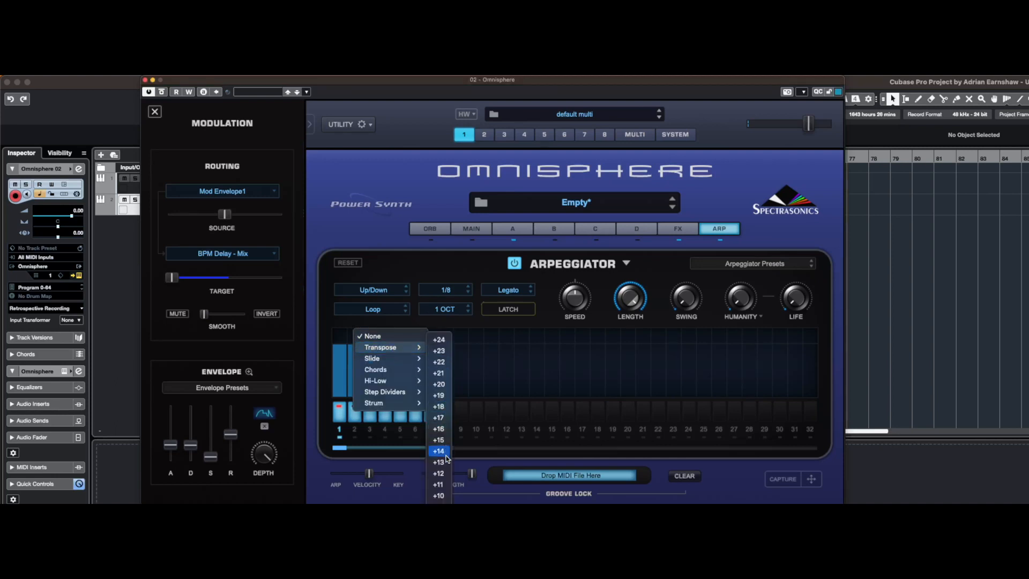
left_click(440, 474)
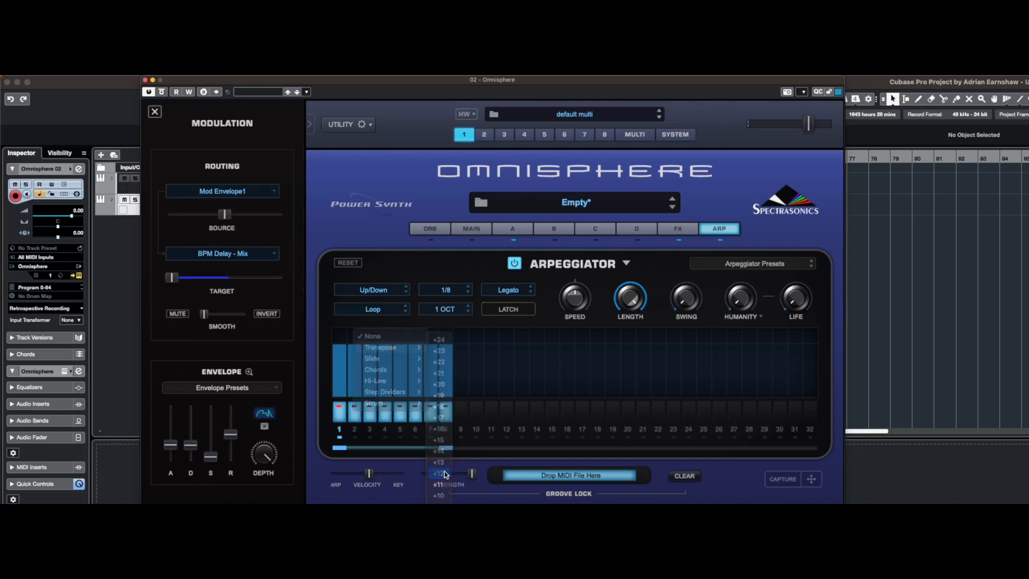
left_click(384, 340)
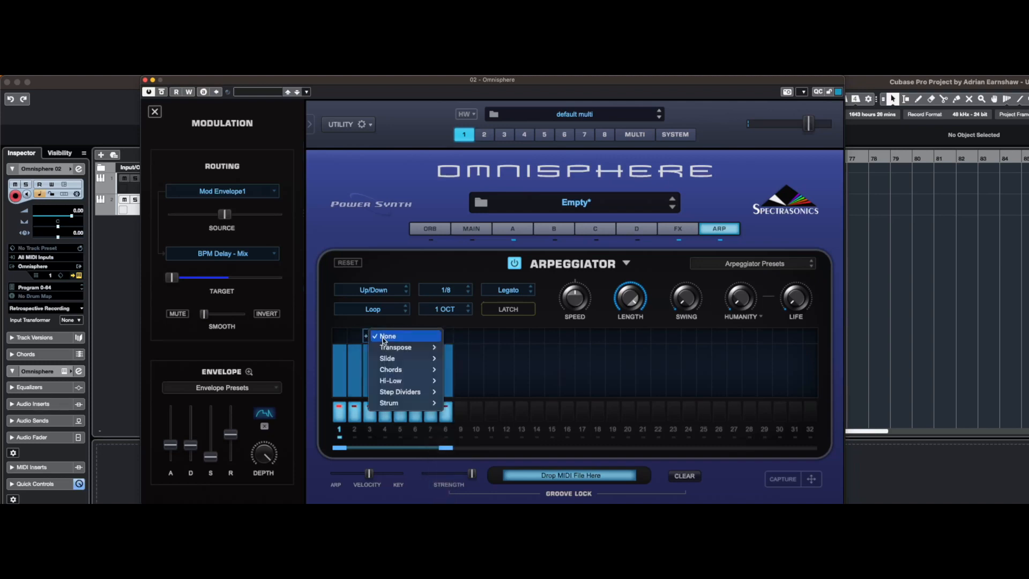
mouse_move(407, 348)
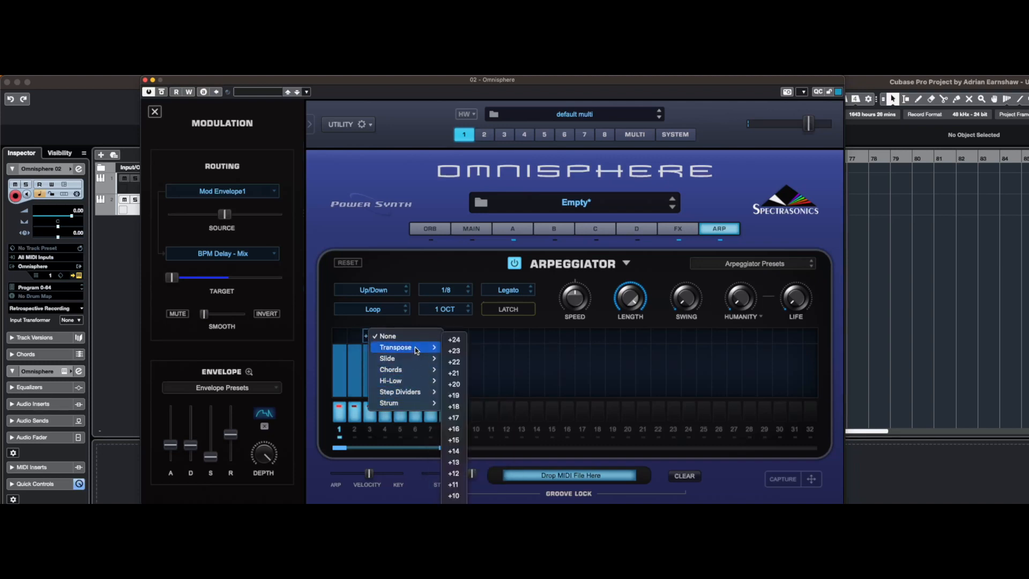
left_click(456, 475)
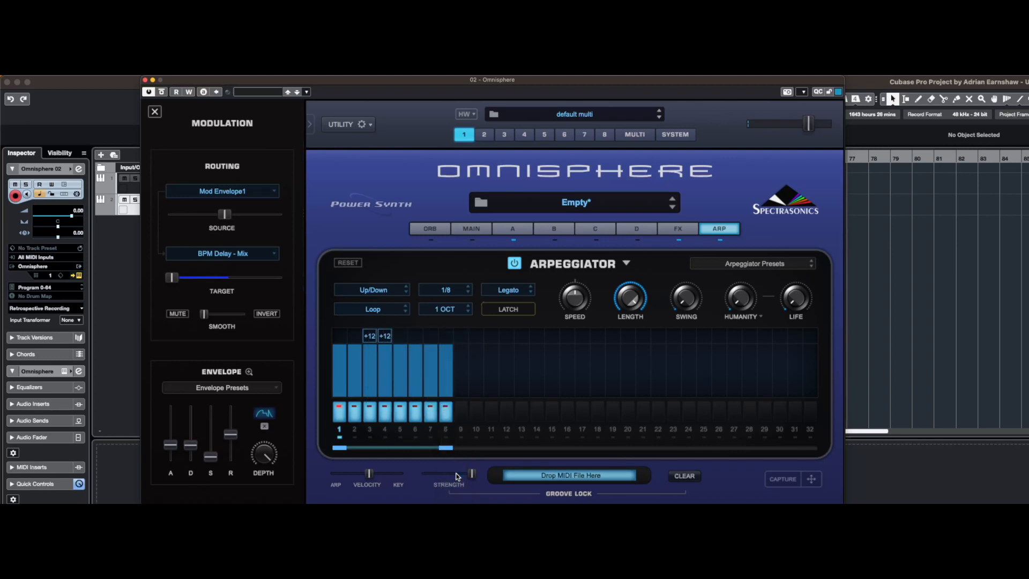
Apply Step Divider 4 to arpeggiator step 5
left_click(402, 336)
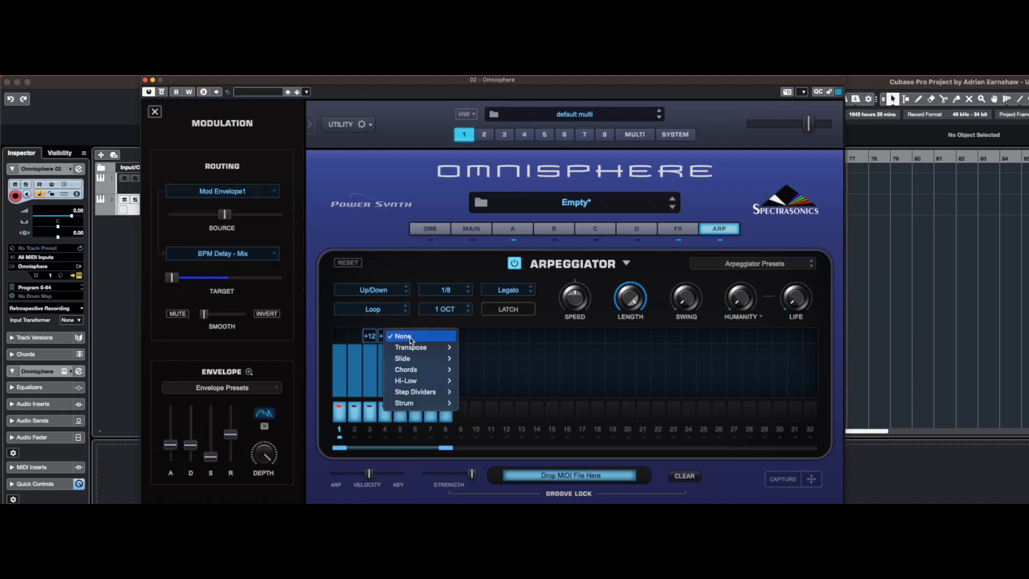
mouse_move(413, 348)
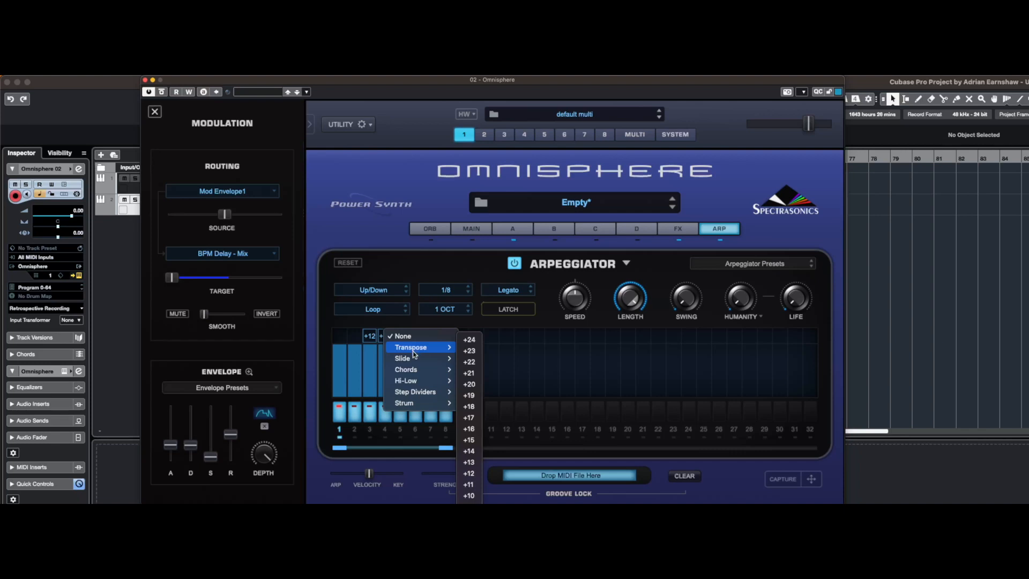
mouse_move(417, 393)
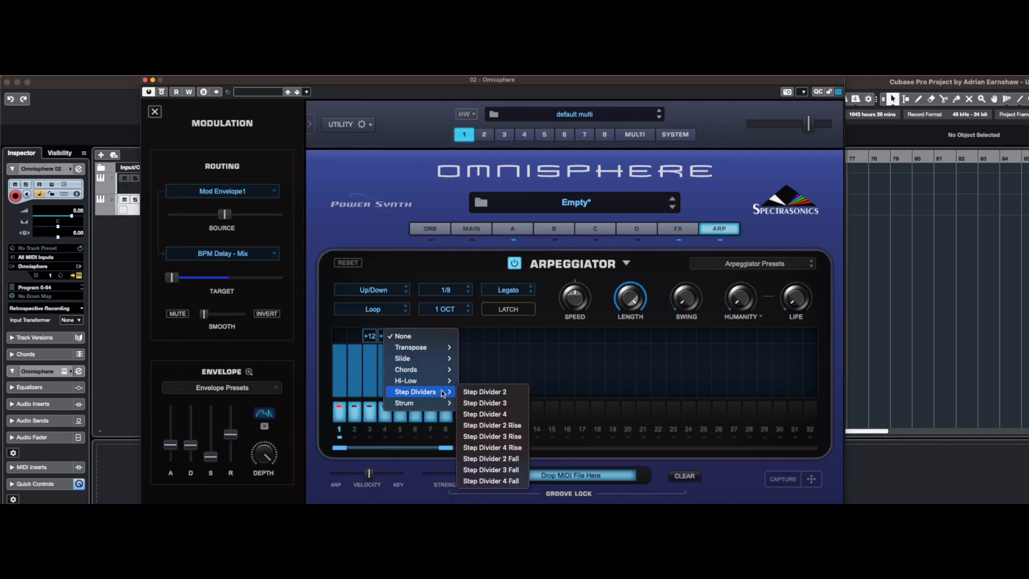
left_click(508, 415)
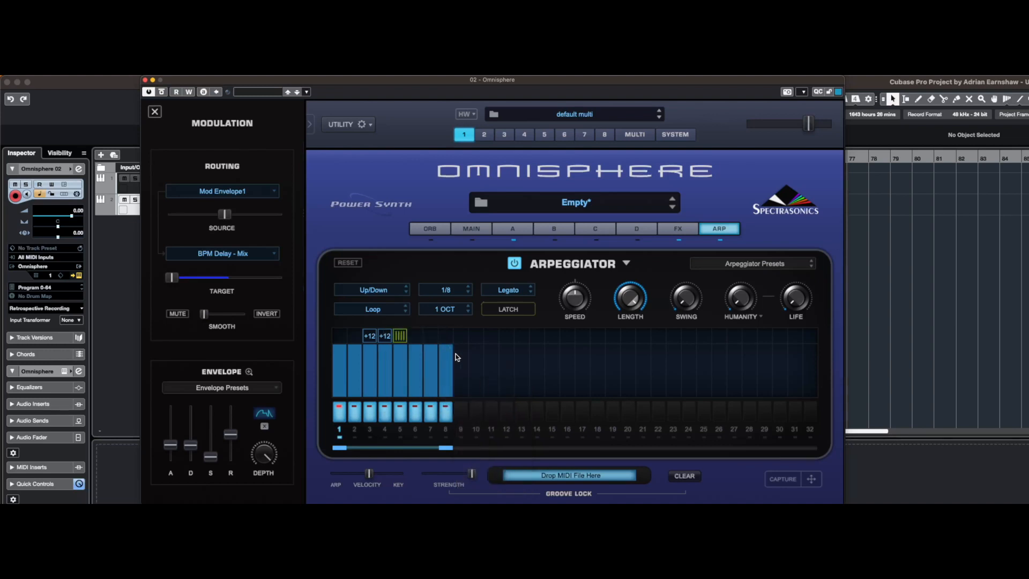
Transpose arpeggiator step 7 by +10 and step 8 by +12
left_click(415, 335)
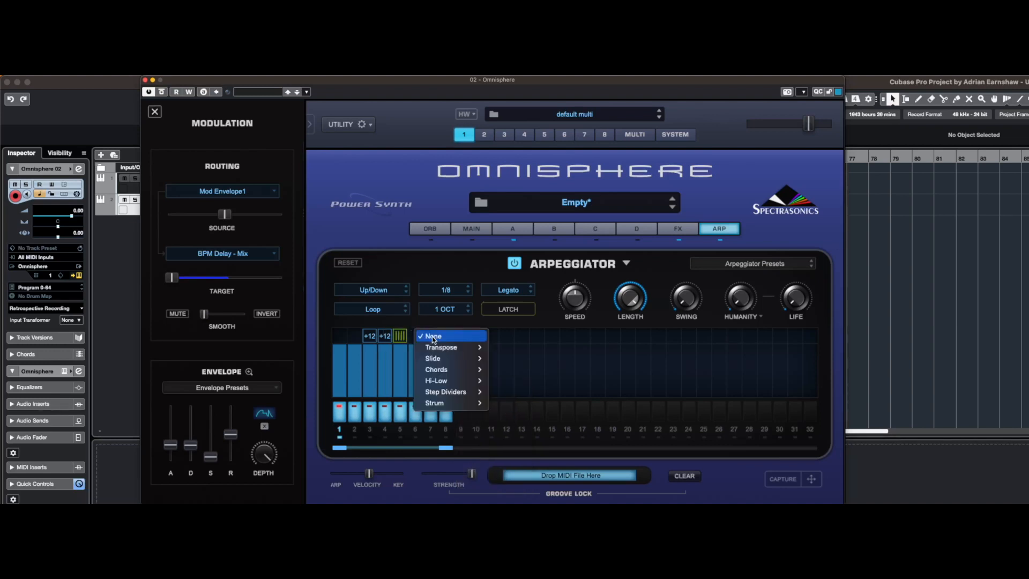
mouse_move(458, 360)
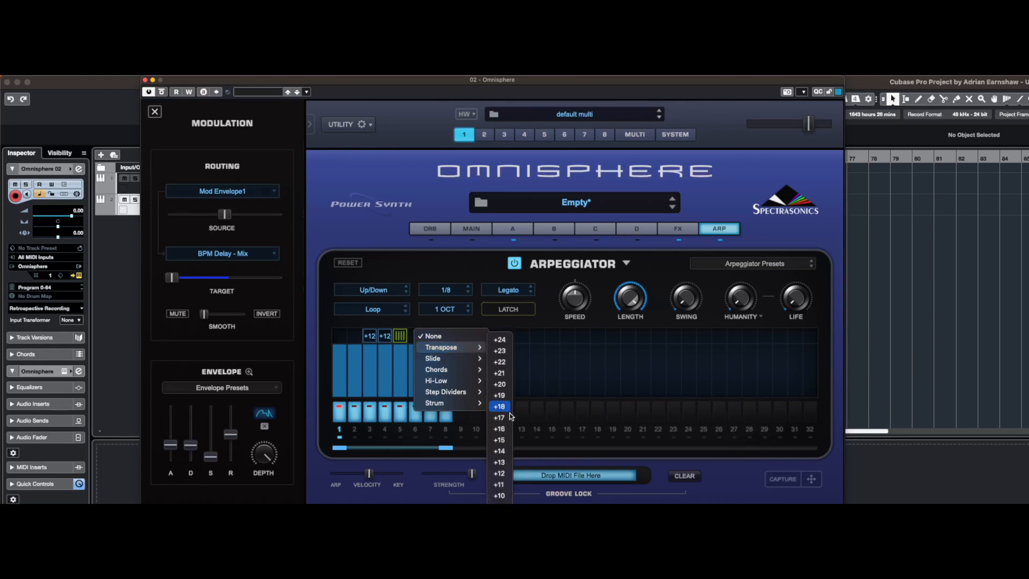
left_click(499, 495)
left_click(448, 340)
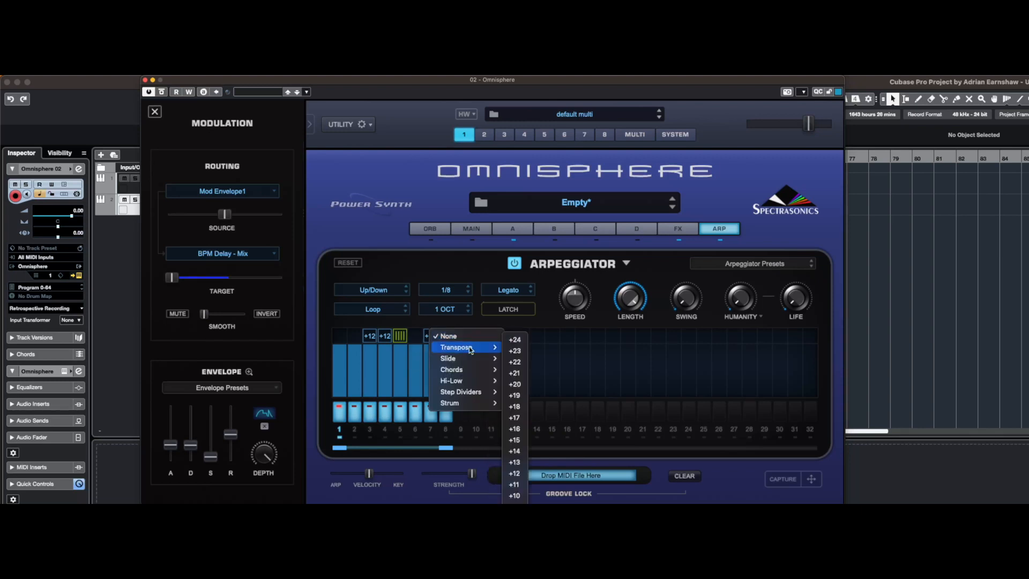
mouse_move(477, 358)
left_click(515, 473)
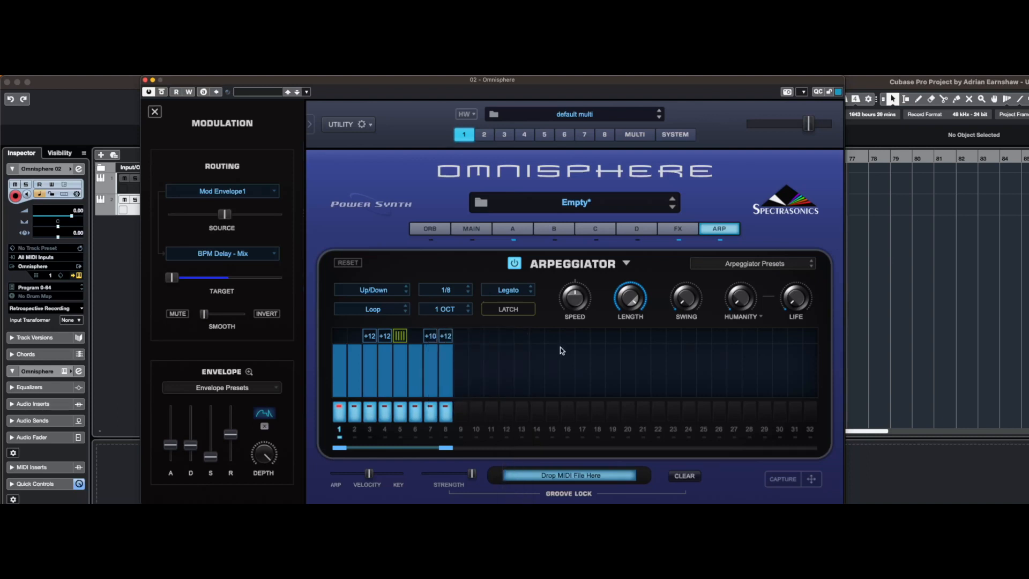
Turn arpeggiator step 5 off and back on to compare the pattern without its step divider
left_click(523, 230)
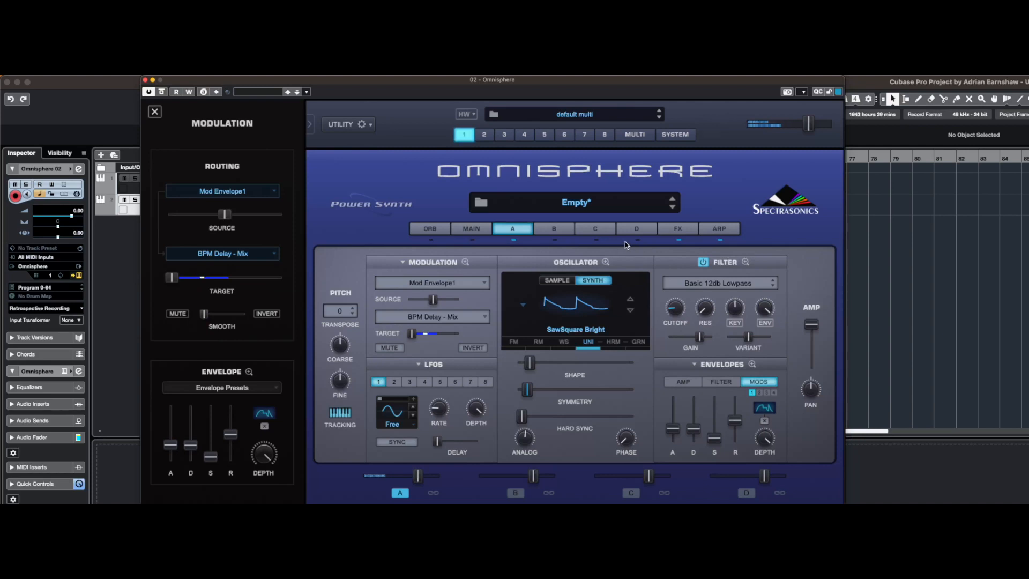
left_click(719, 228)
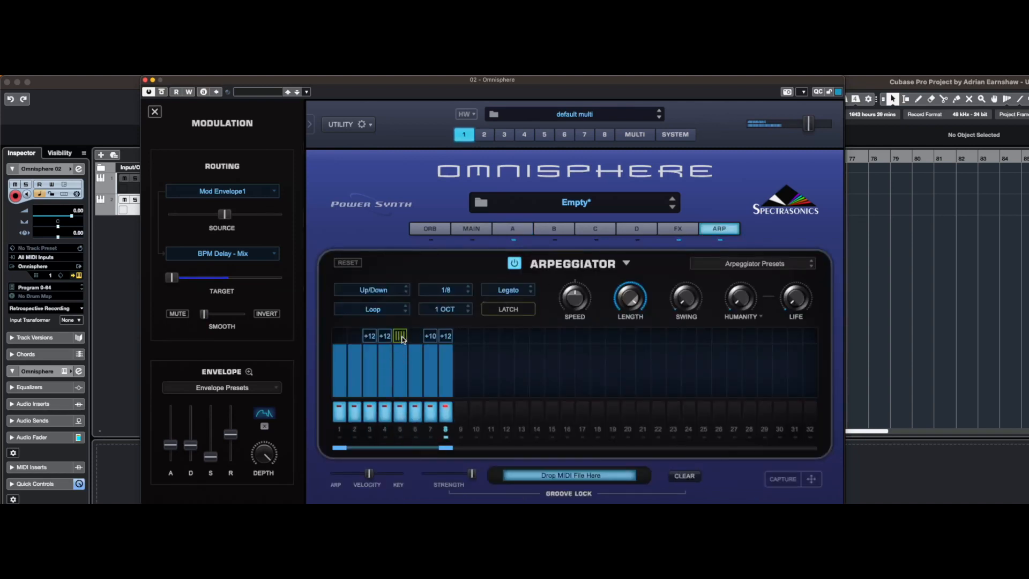
left_click(403, 414)
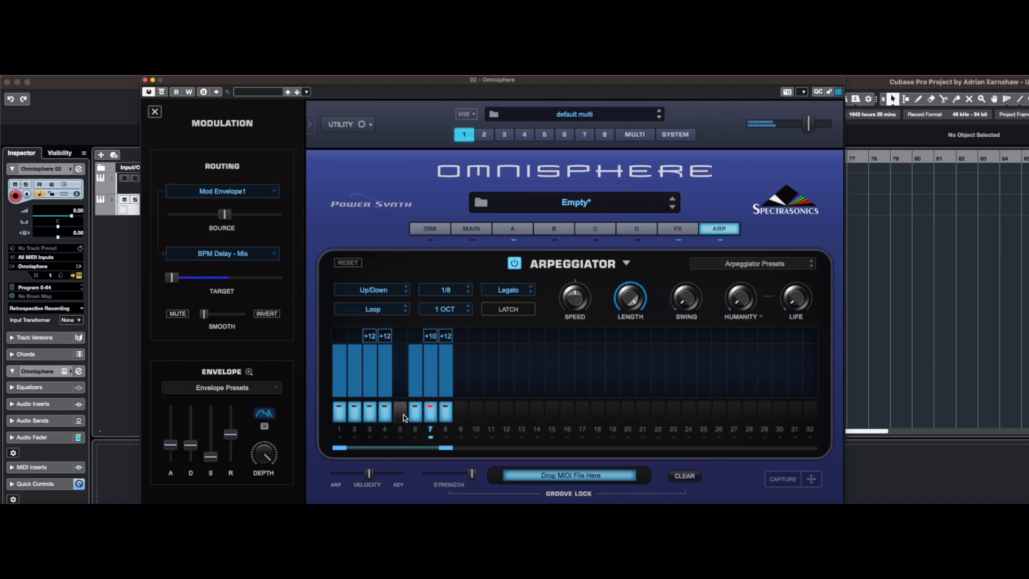
left_click(403, 416)
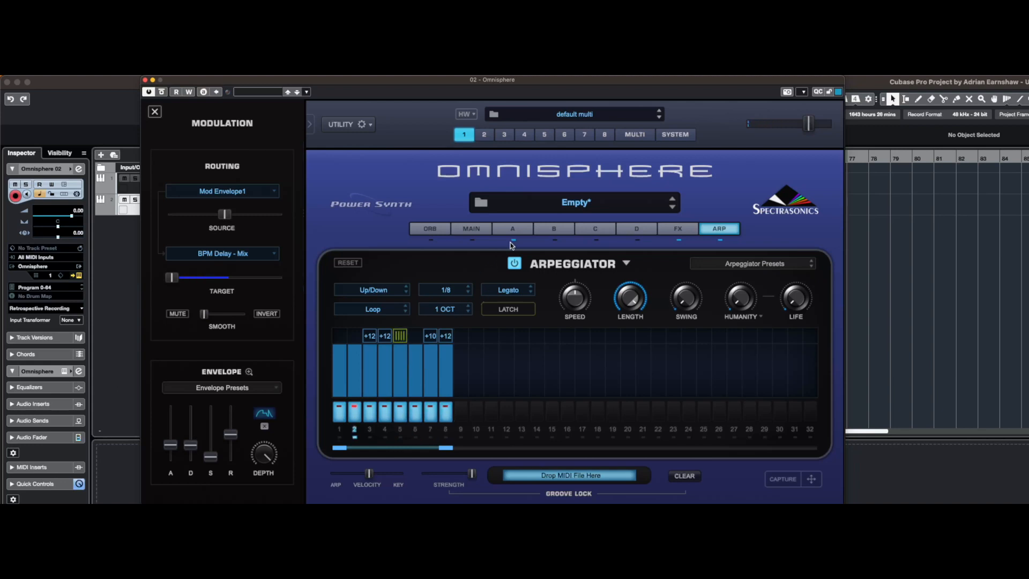
Deactivate layer A and switch layer B's oscillator to Synth mode with the Noise waveform
left_click(515, 229)
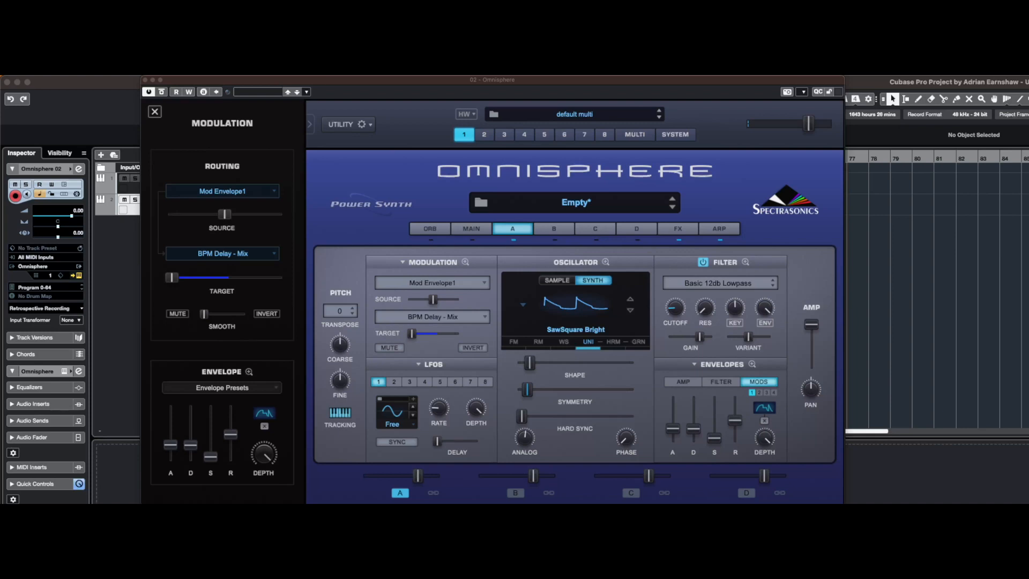
left_click(512, 243)
left_click(557, 229)
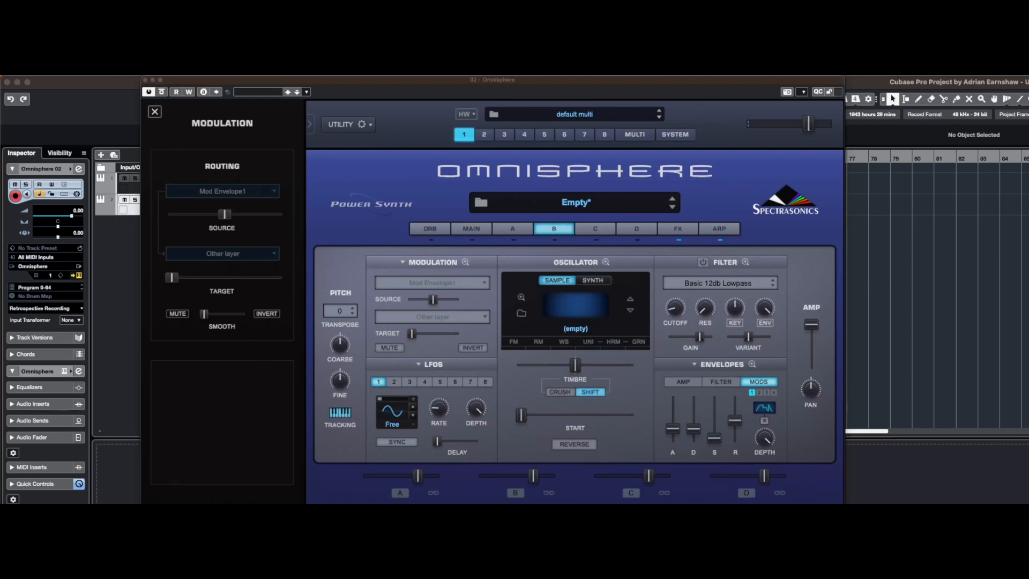
left_click(592, 280)
left_click(571, 303)
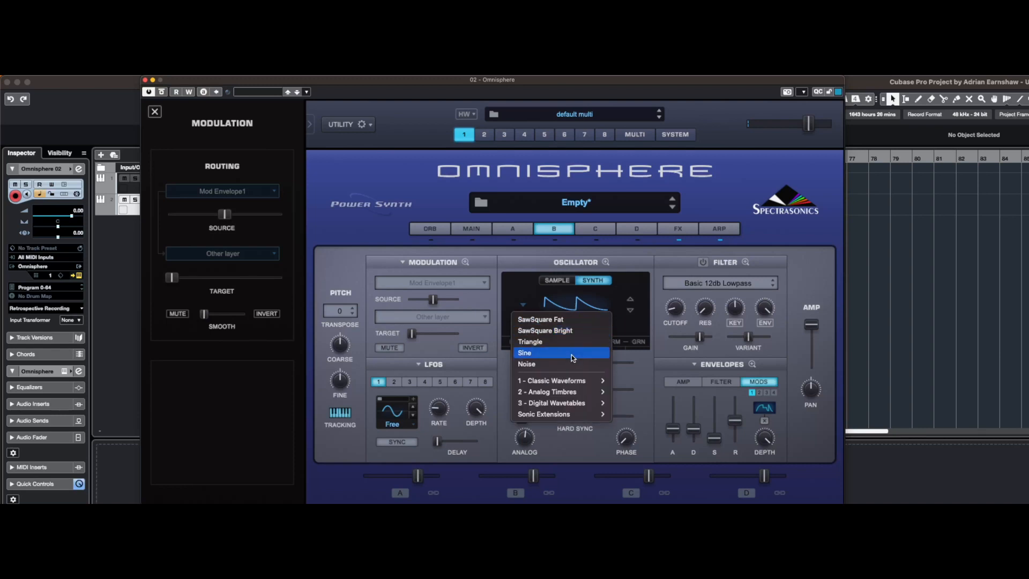
left_click(569, 366)
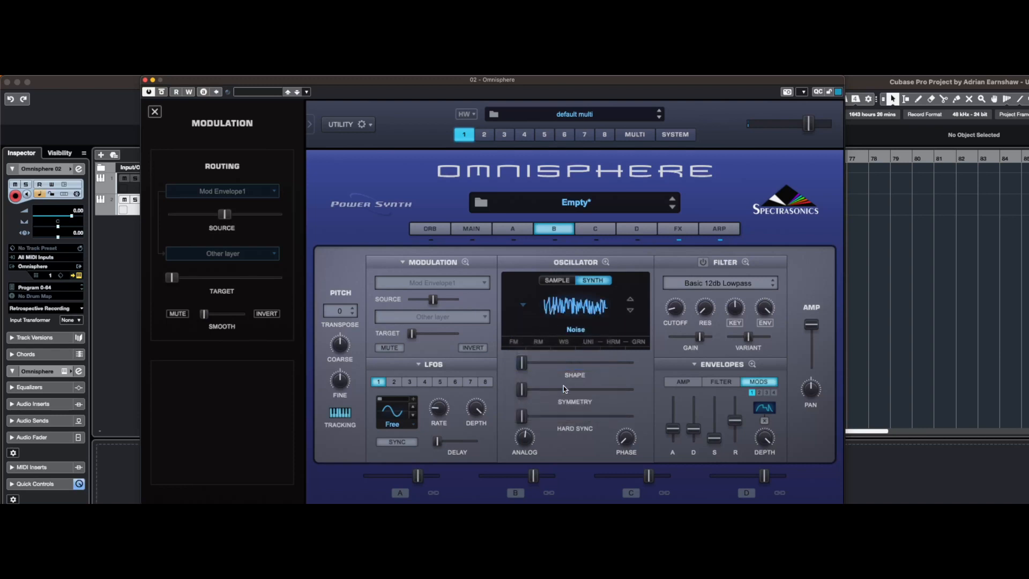
Raise the noise oscillator's Shape slightly and its Symmetry to about 0.045
mouse_move(524, 365)
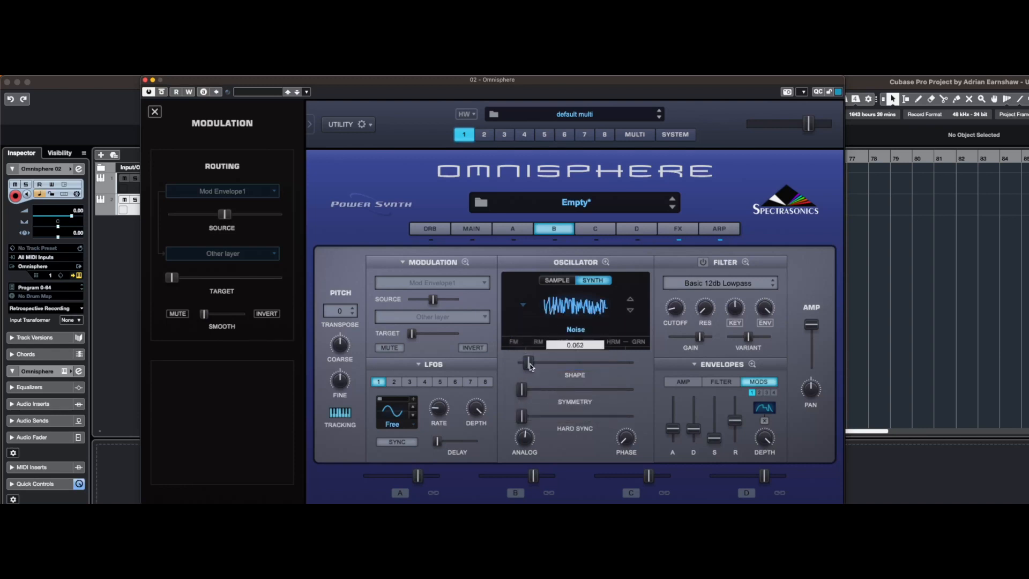
left_click_drag(525, 392, 531, 395)
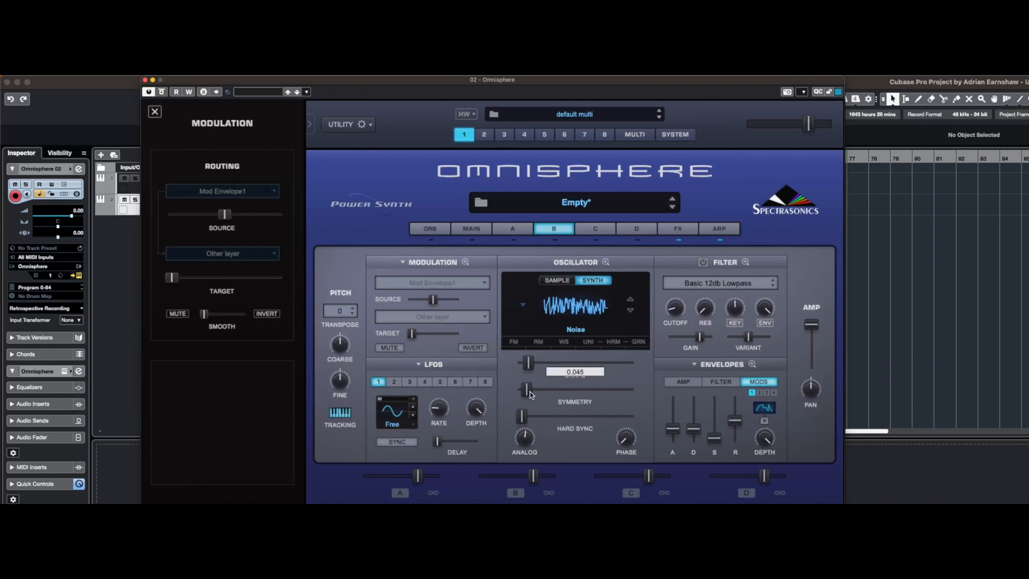
left_click_drag(530, 365, 533, 365)
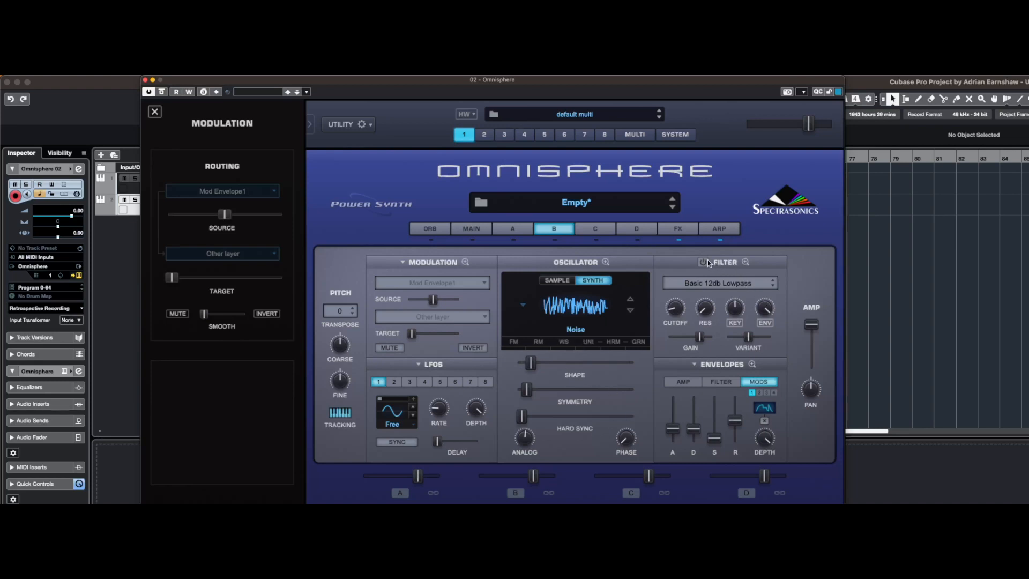
Load the Rich and Moogie2 lowpass filter preset on layer B and adjust its cutoff
left_click(709, 283)
mouse_move(710, 284)
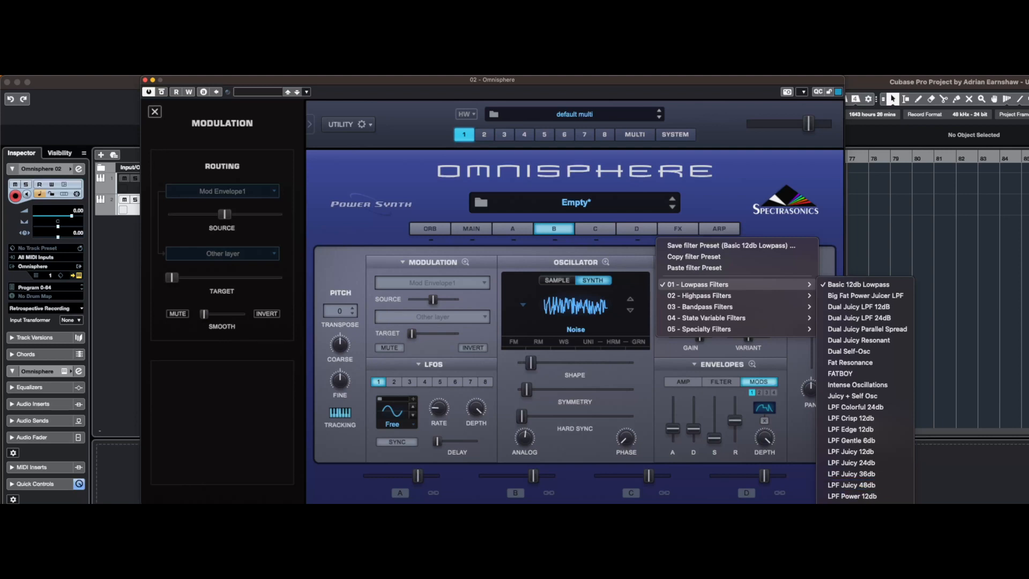
left_click(858, 552)
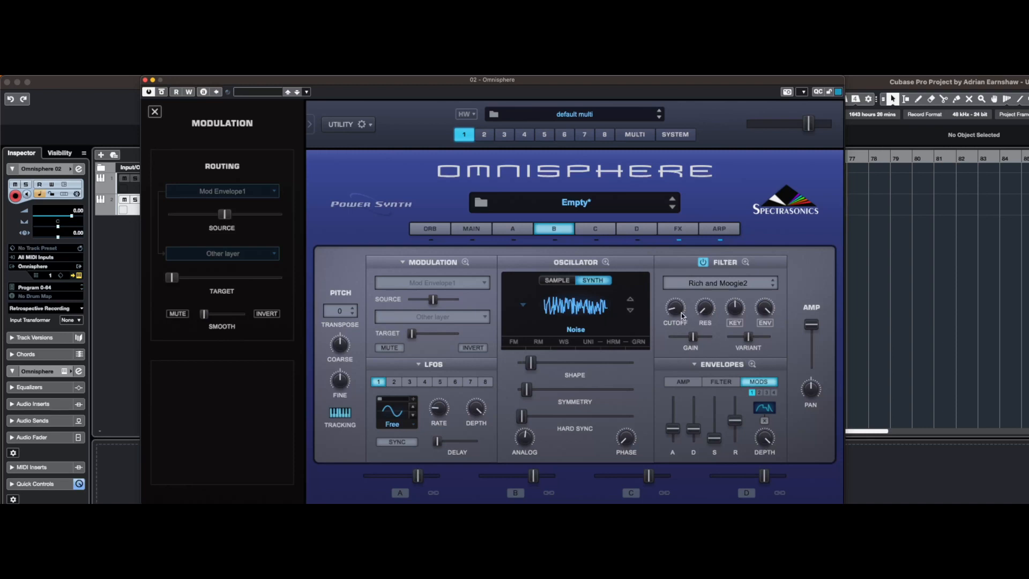
left_click_drag(681, 314, 680, 309)
Lower the decay of layer B's filter envelope slightly
left_click(688, 381)
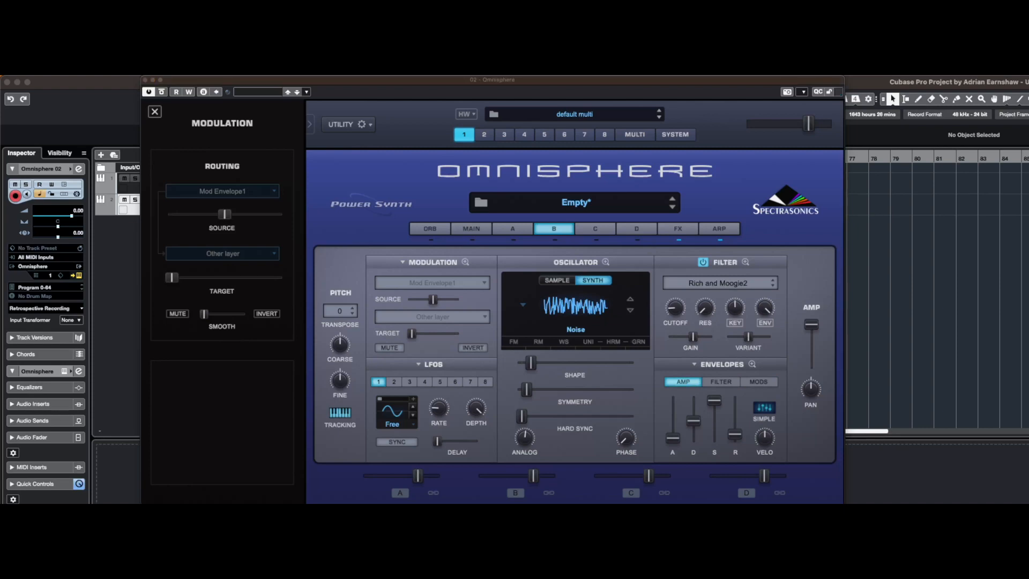
left_click(725, 382)
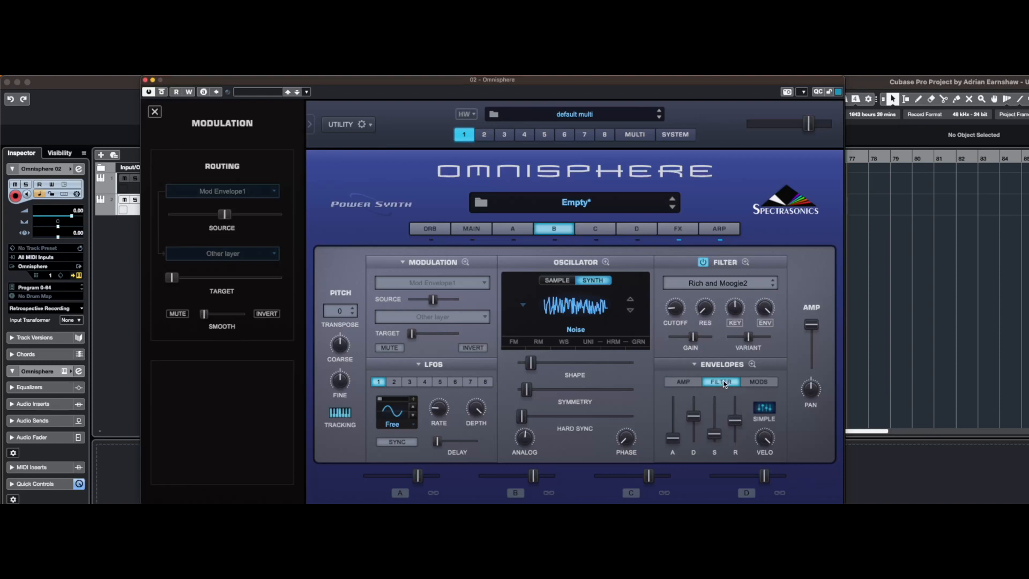
left_click_drag(693, 424, 697, 430)
Copy layer A's filter envelope preset and paste it onto layer B's filter envelope
left_click(520, 231)
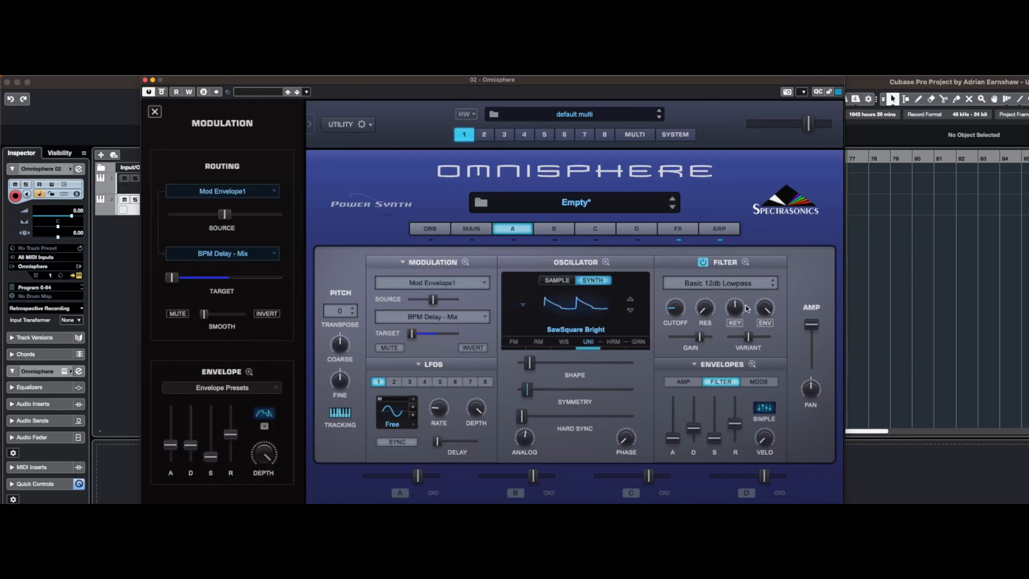
left_click(695, 367)
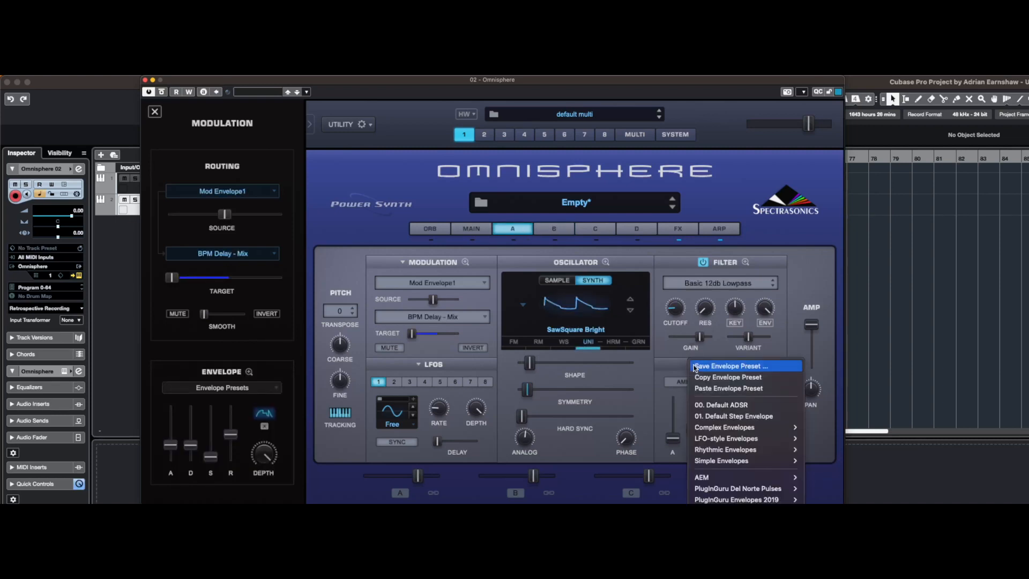
left_click(718, 377)
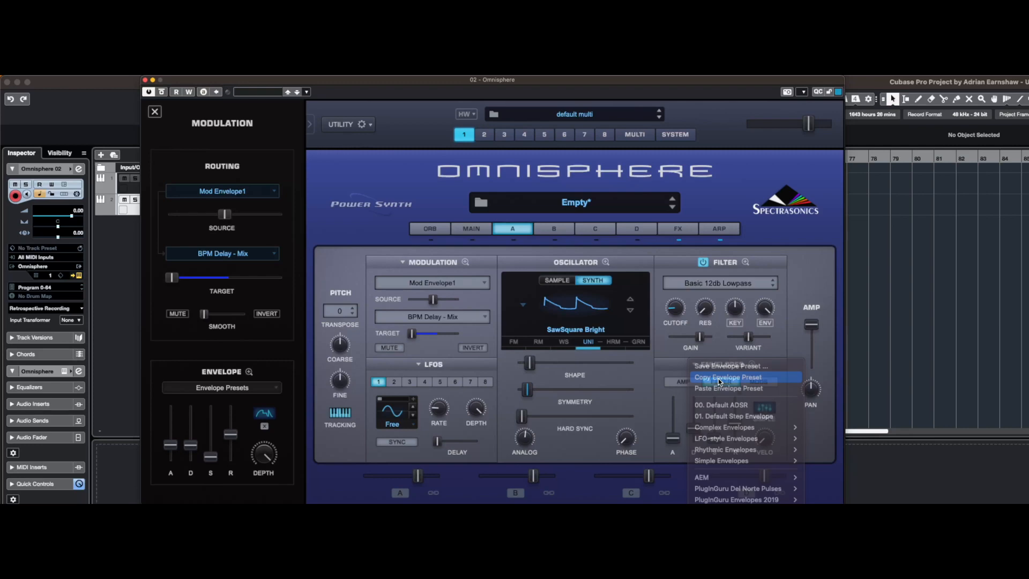
left_click(556, 235)
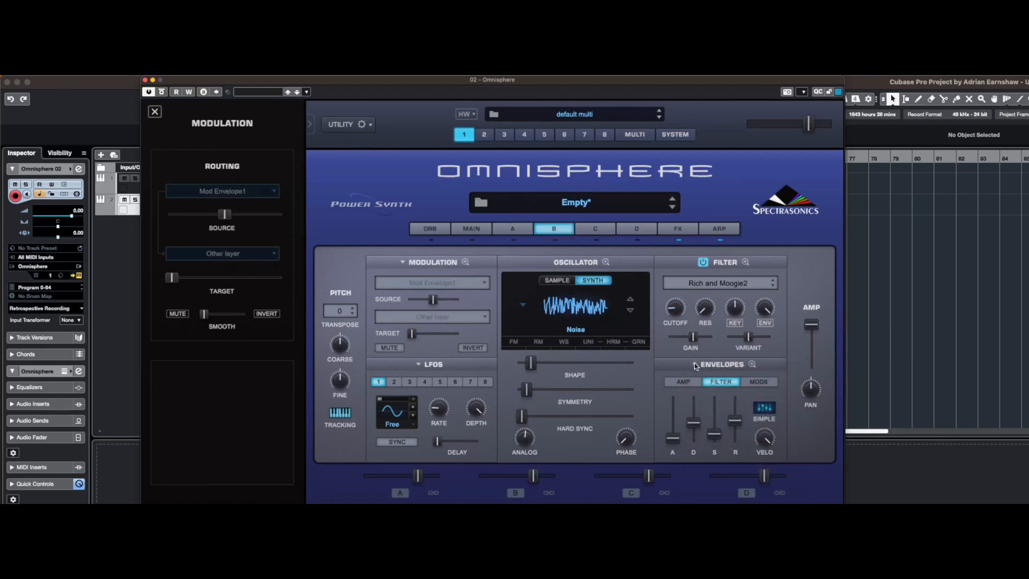
left_click(695, 365)
left_click(709, 389)
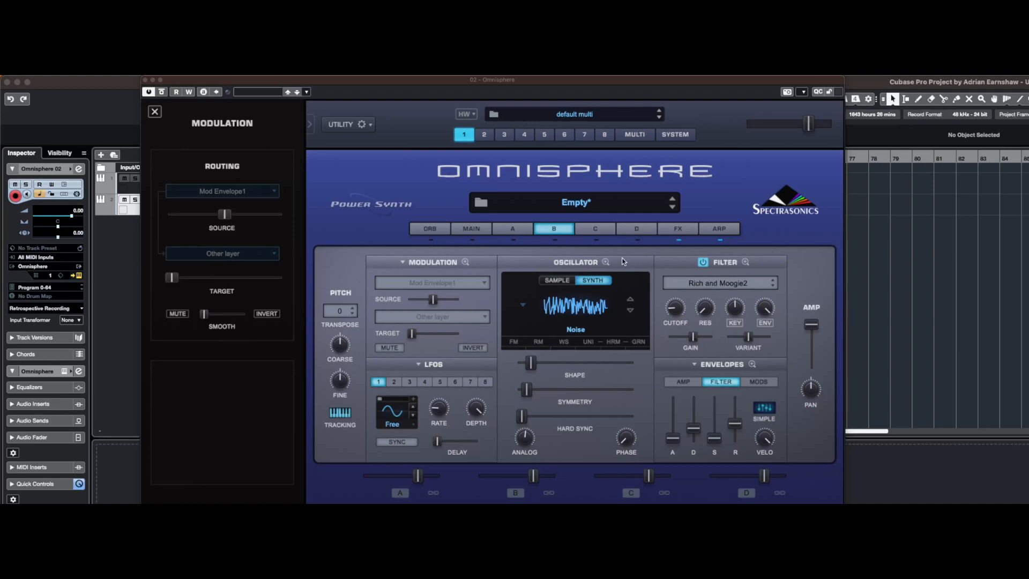
Copy layer A's first mod envelope preset and paste it onto layer B's first mod envelope
left_click(513, 229)
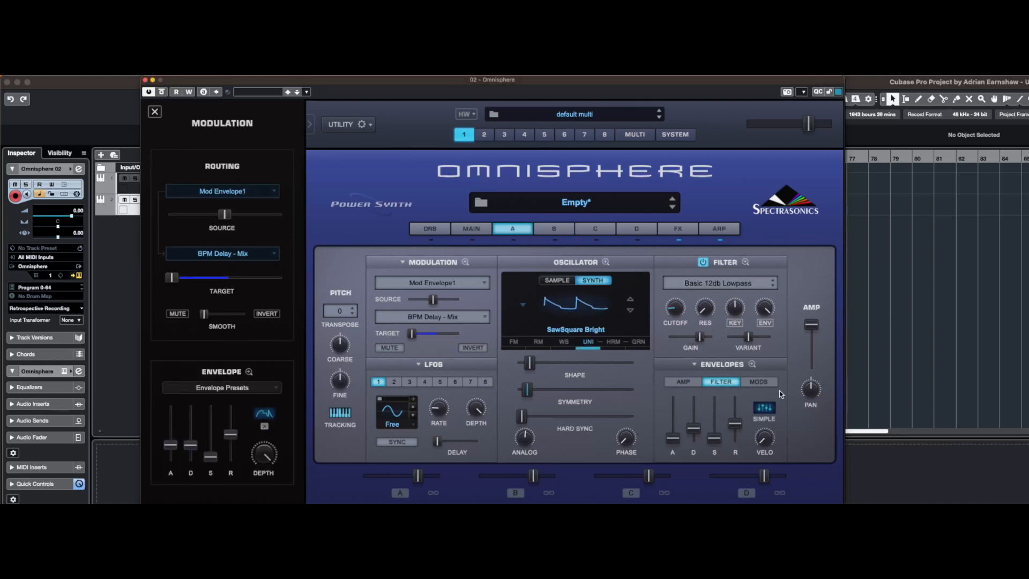
left_click(758, 382)
left_click(697, 365)
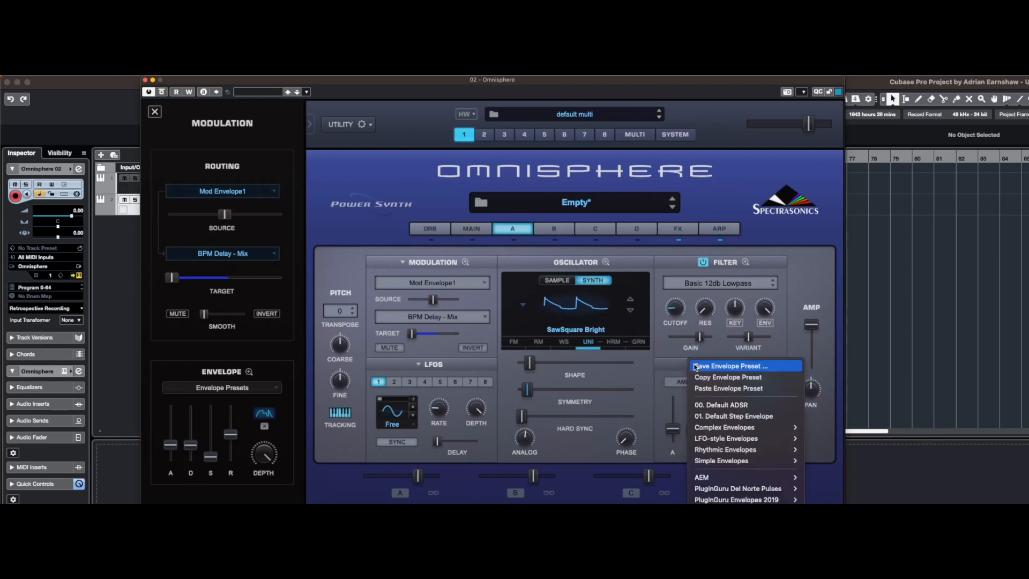
left_click(712, 378)
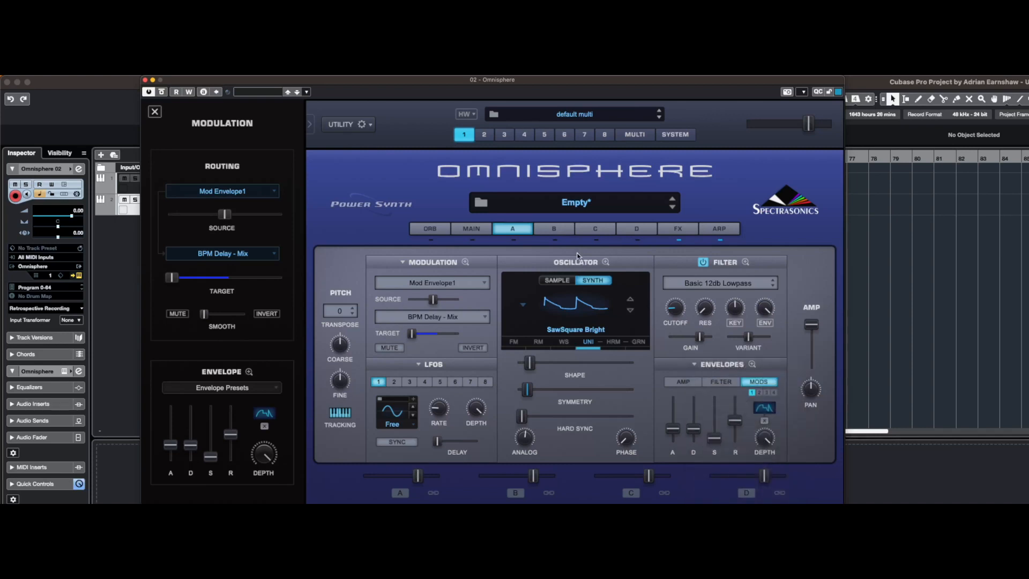
left_click(556, 230)
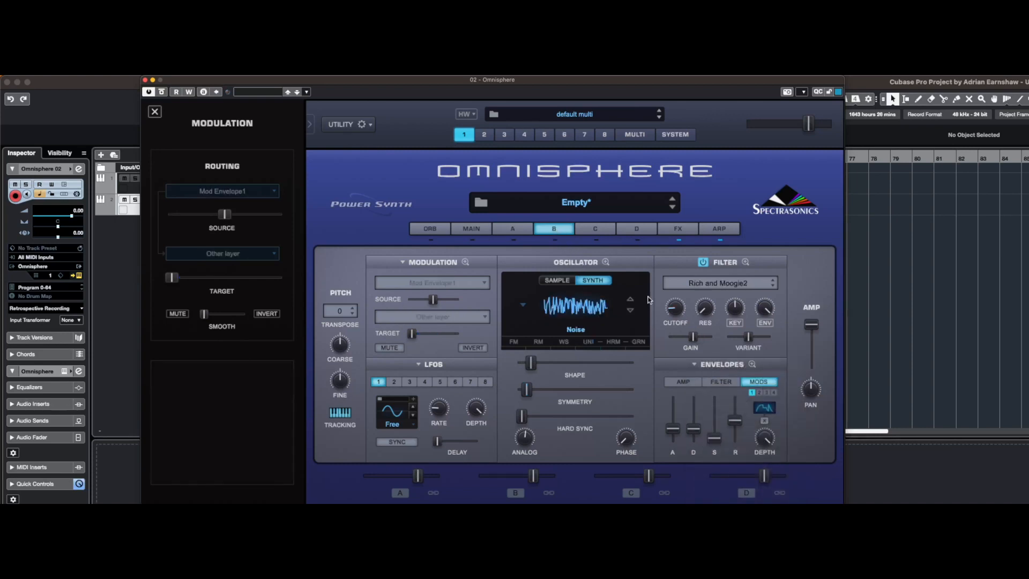
left_click(697, 365)
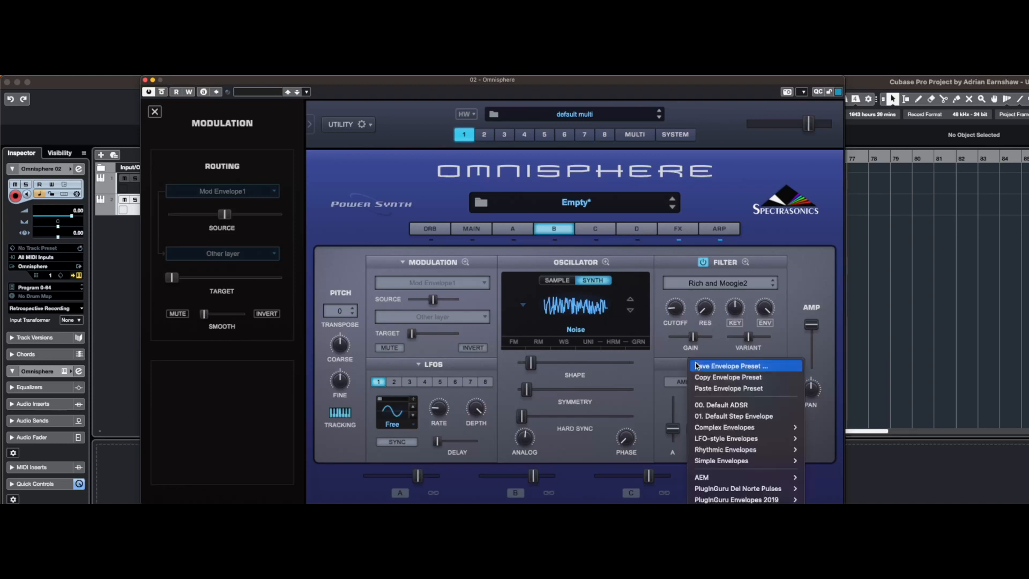
left_click(721, 389)
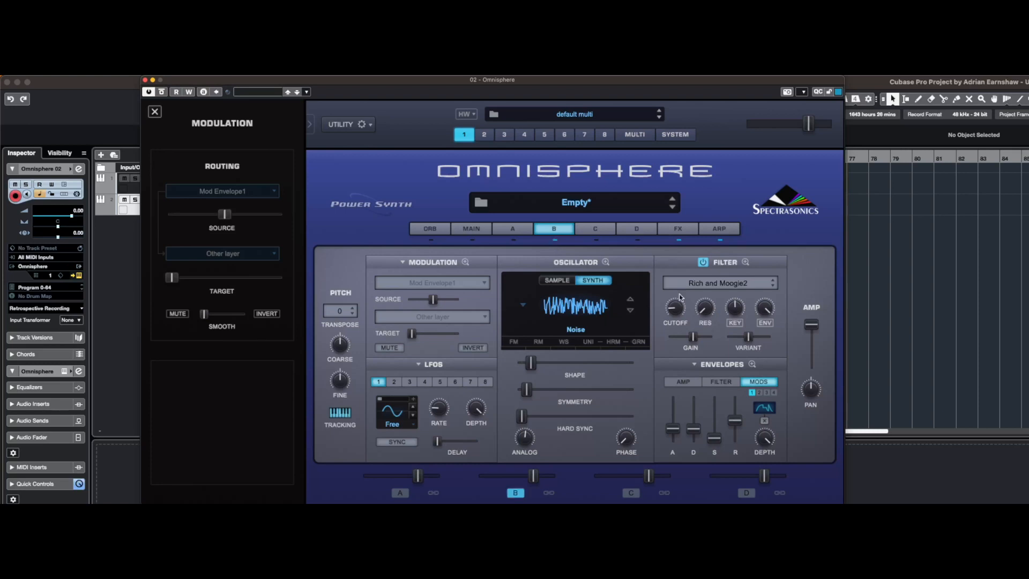
Examine the shapes of layer B's mod envelopes 1 to 4 in the zoomed view and compare Mod 4 with layer A's
left_click(752, 364)
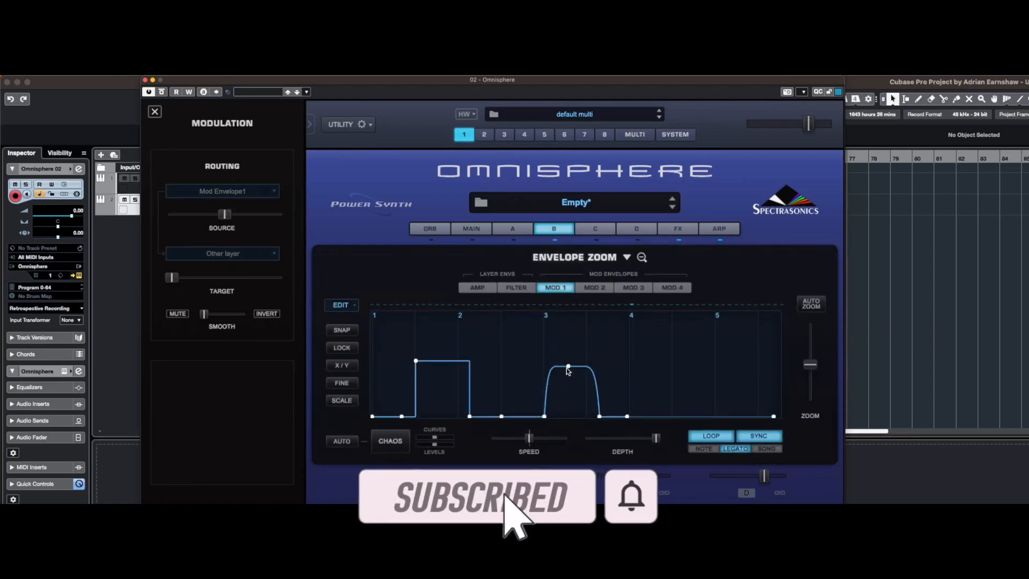
left_click(595, 287)
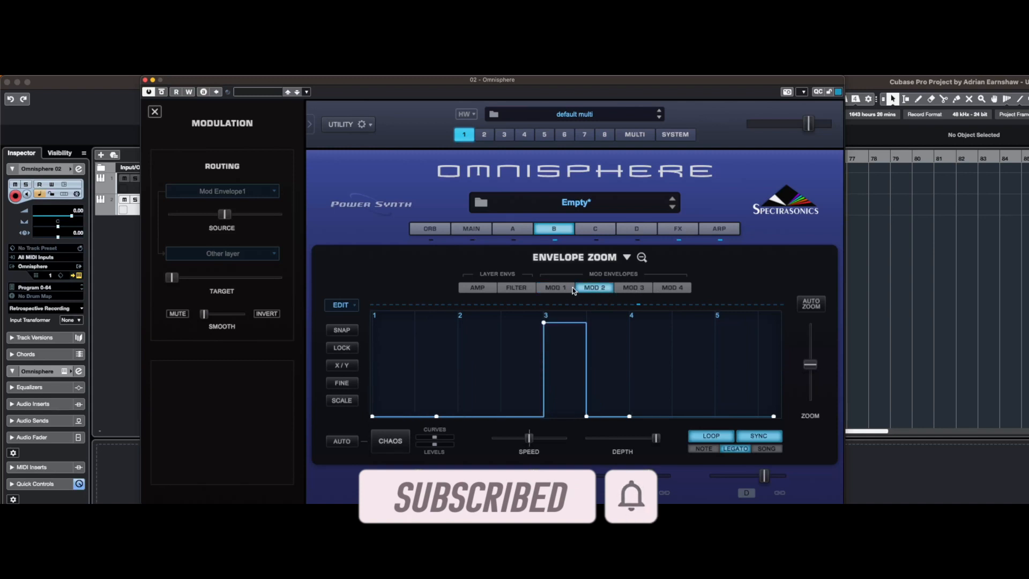
left_click(628, 288)
left_click(660, 288)
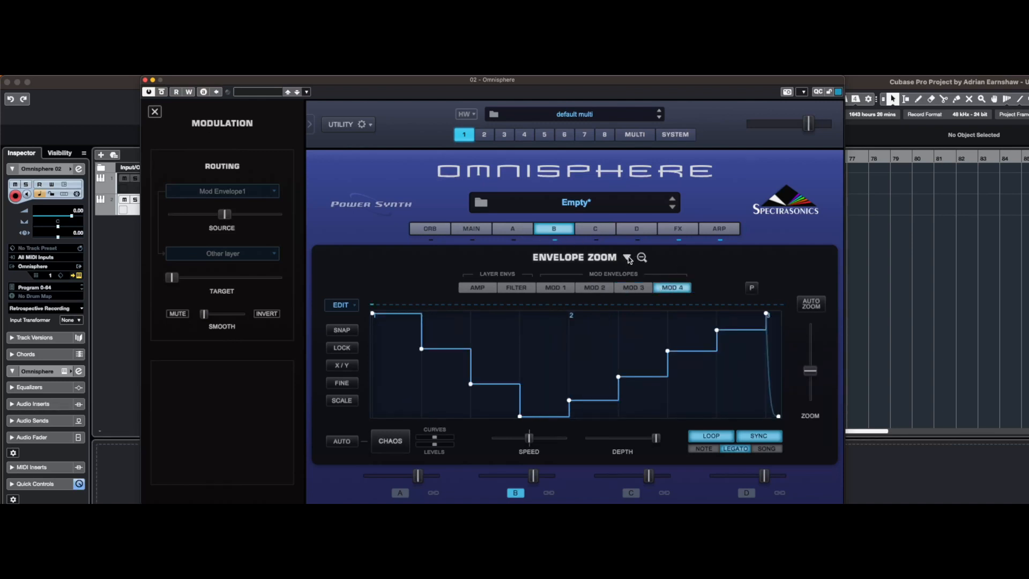
left_click(522, 232)
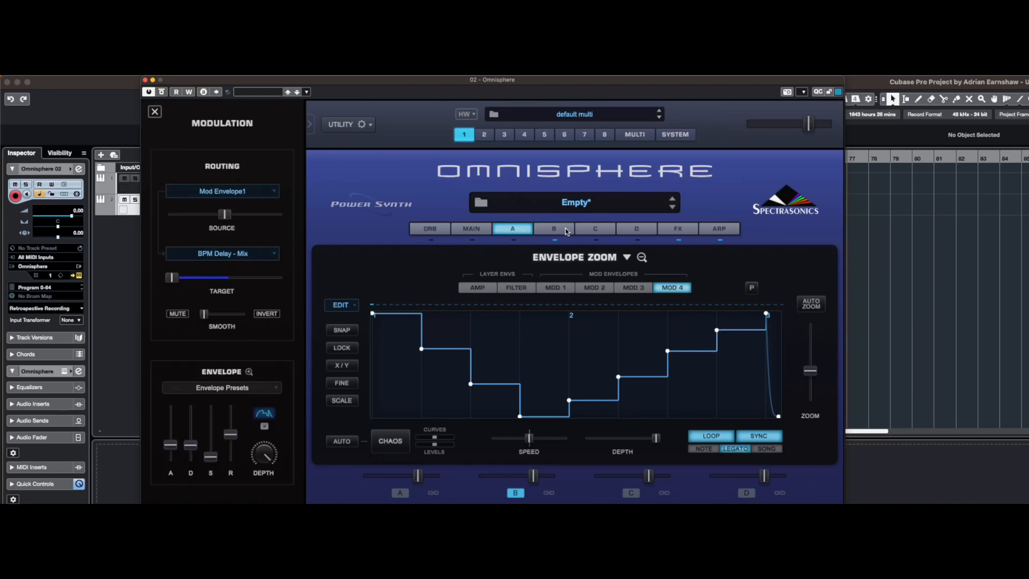
left_click(557, 229)
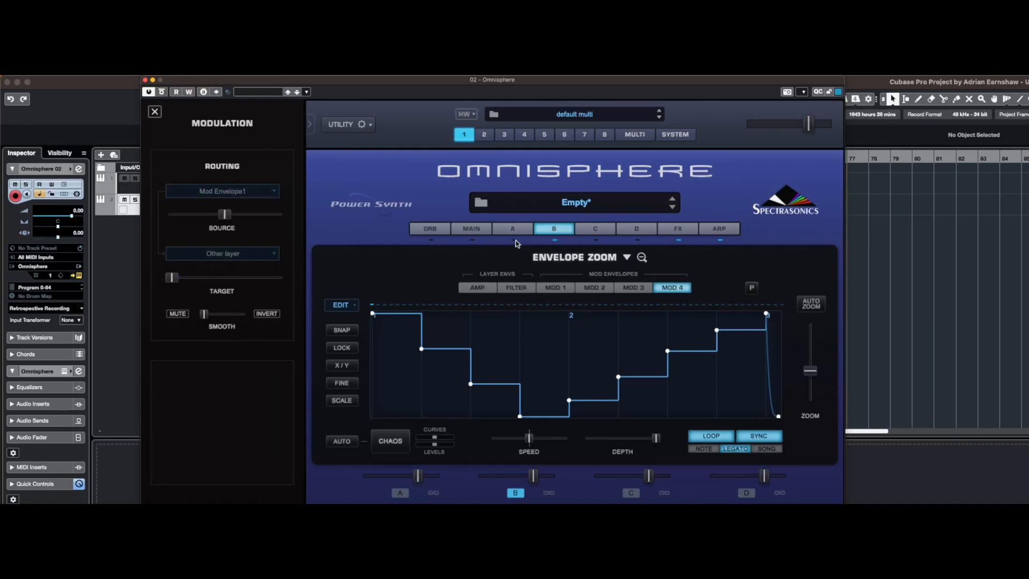
left_click(641, 258)
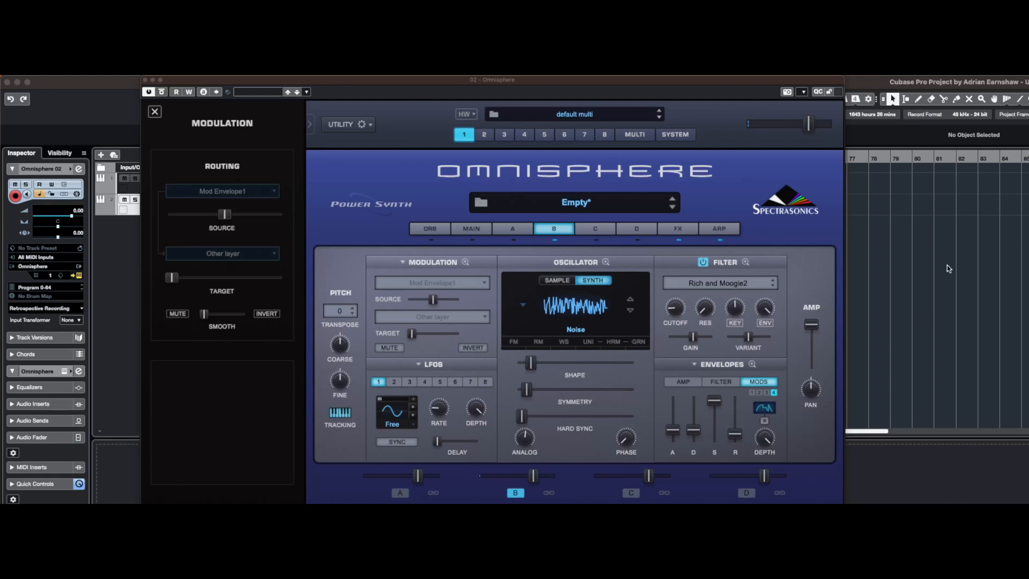
Copy layer A's effects rack preset and paste it into layer B's rack, and display the common effects rack
left_click(664, 230)
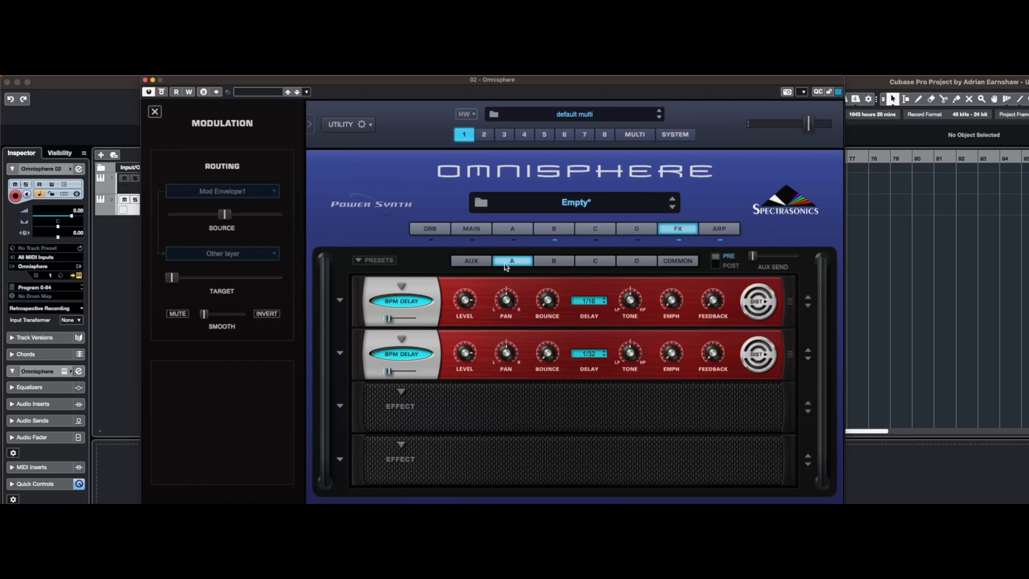
left_click(360, 261)
left_click(384, 271)
left_click(553, 262)
left_click(372, 263)
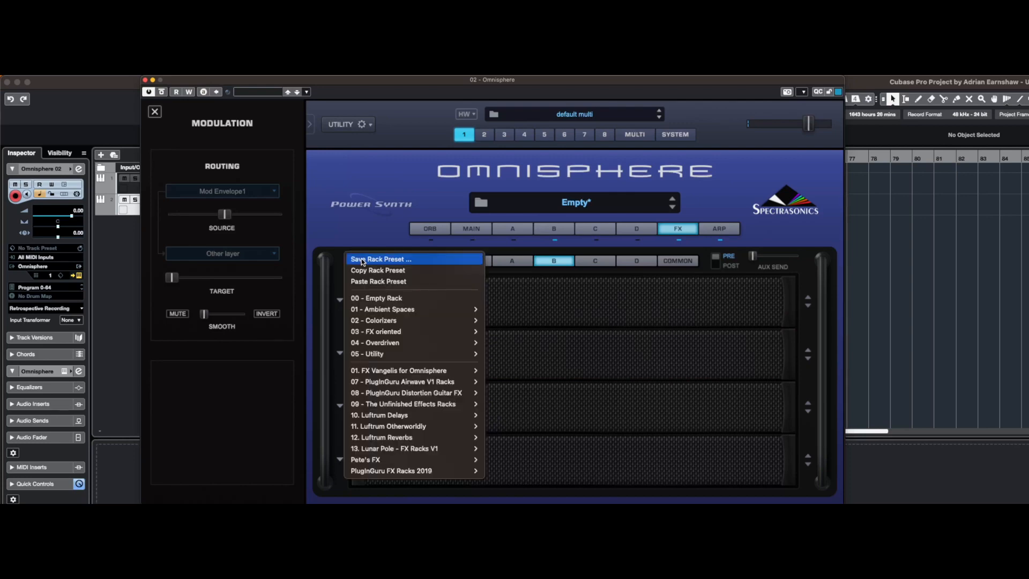
left_click(376, 283)
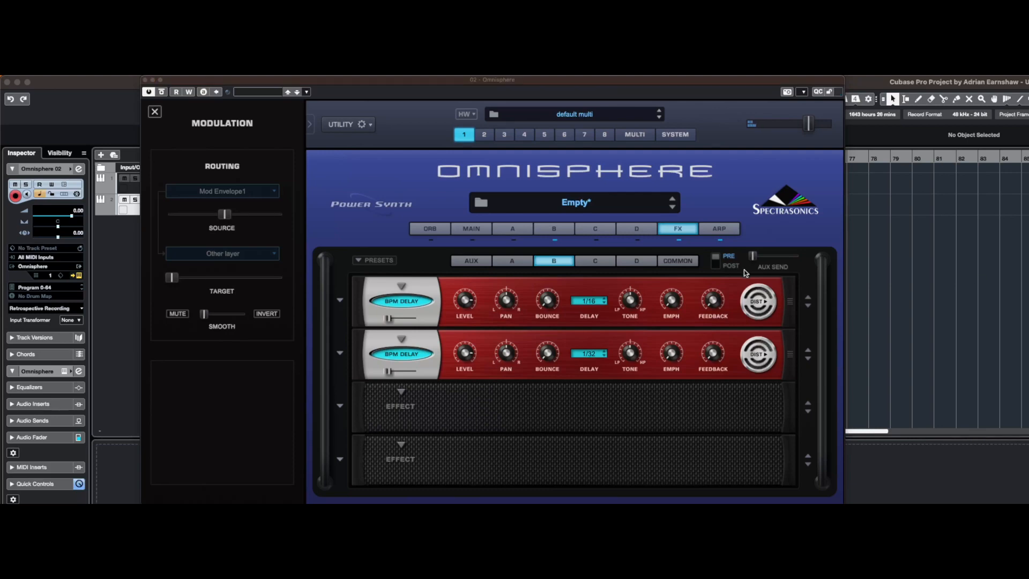
left_click(674, 261)
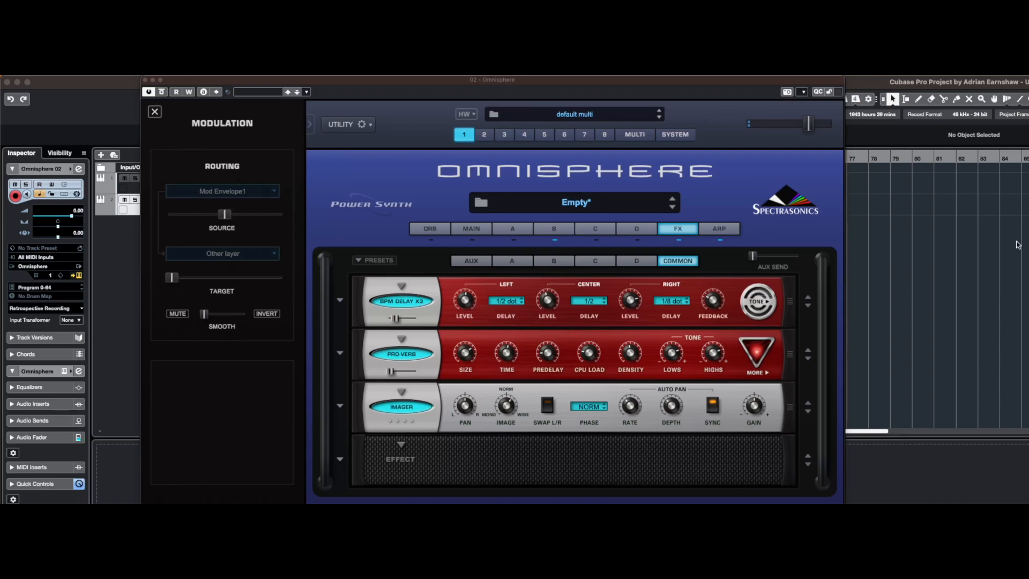
Route Mod Envelope1 to the layer effect target BPM Delay - Mix in the first free slot of layer B's modulation matrix
left_click(554, 229)
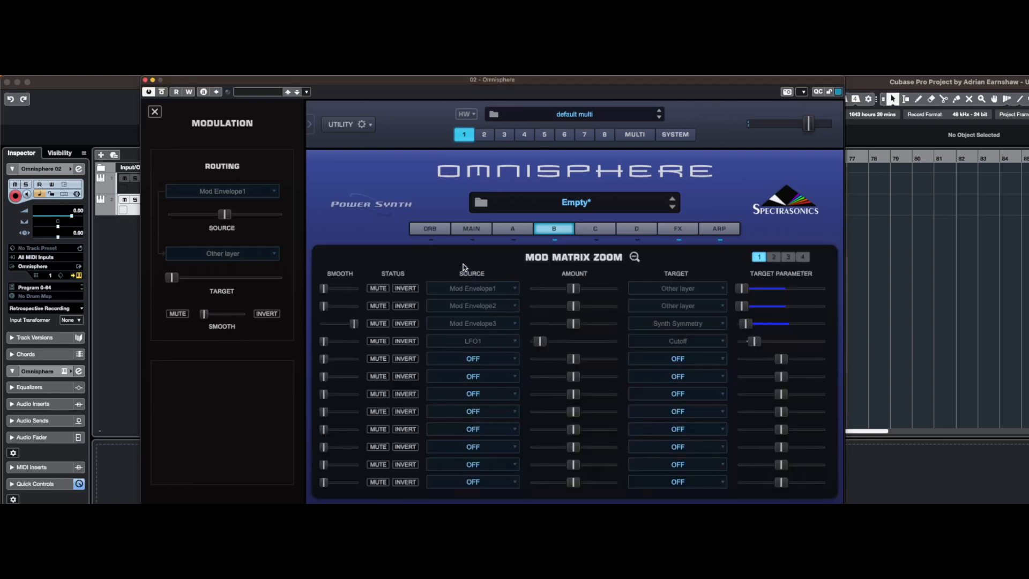
left_click(464, 263)
left_click(496, 362)
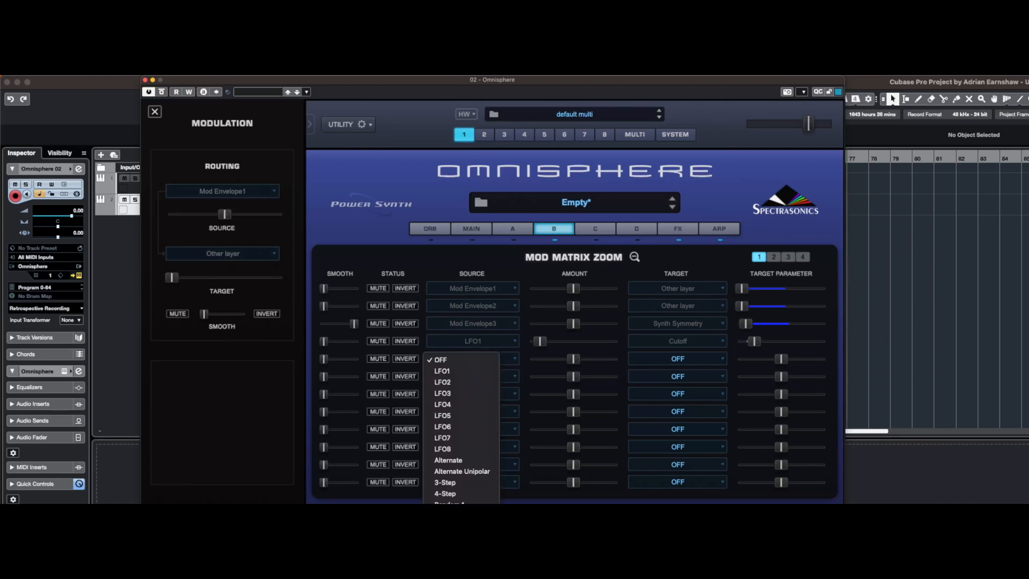
left_click(462, 549)
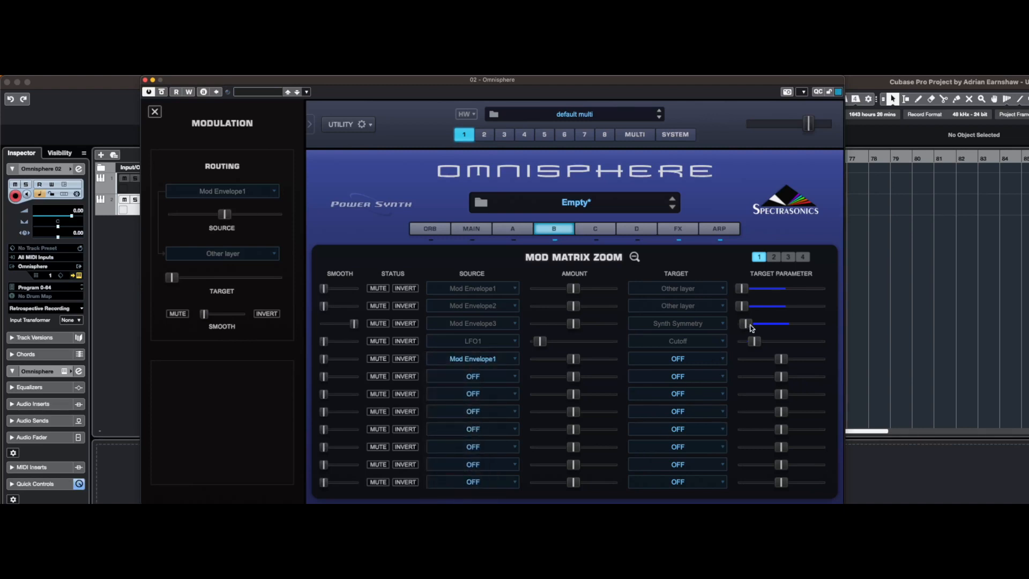
left_click(707, 360)
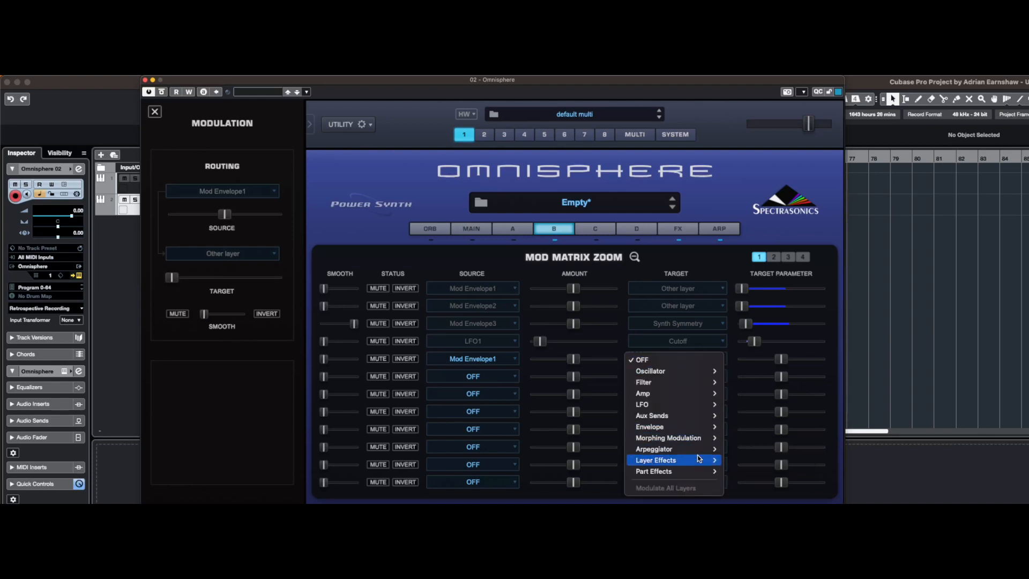
mouse_move(698, 471)
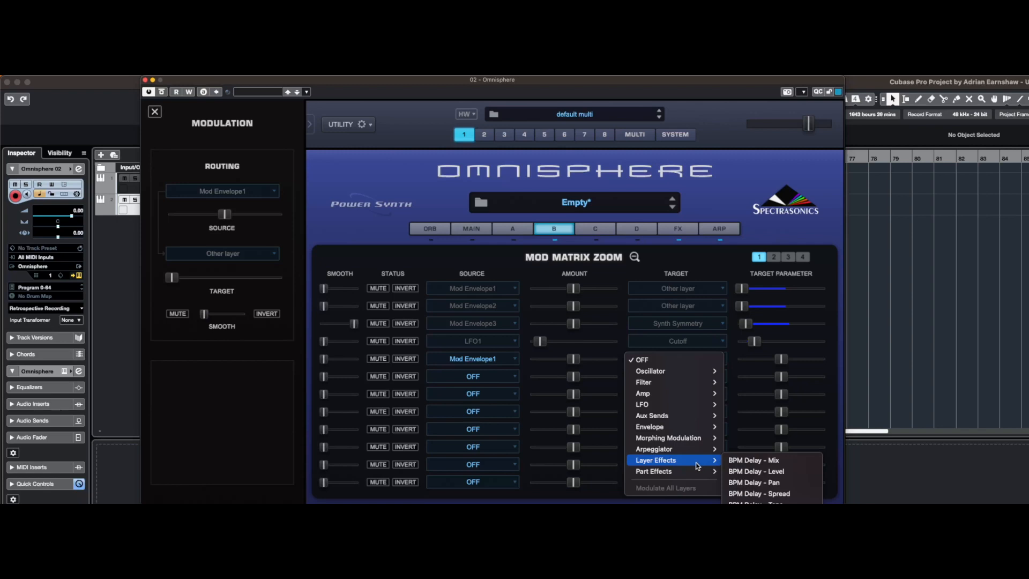
left_click(773, 460)
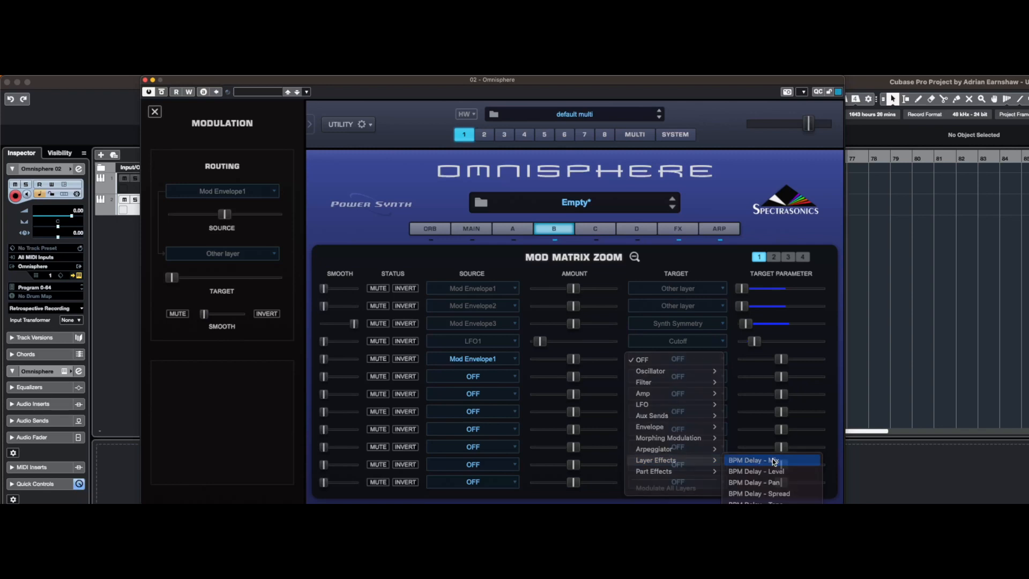
Route Mod Envelope2 to the layer effect target BPM Delay - Mix in the next free slot of layer B's matrix
left_click(490, 377)
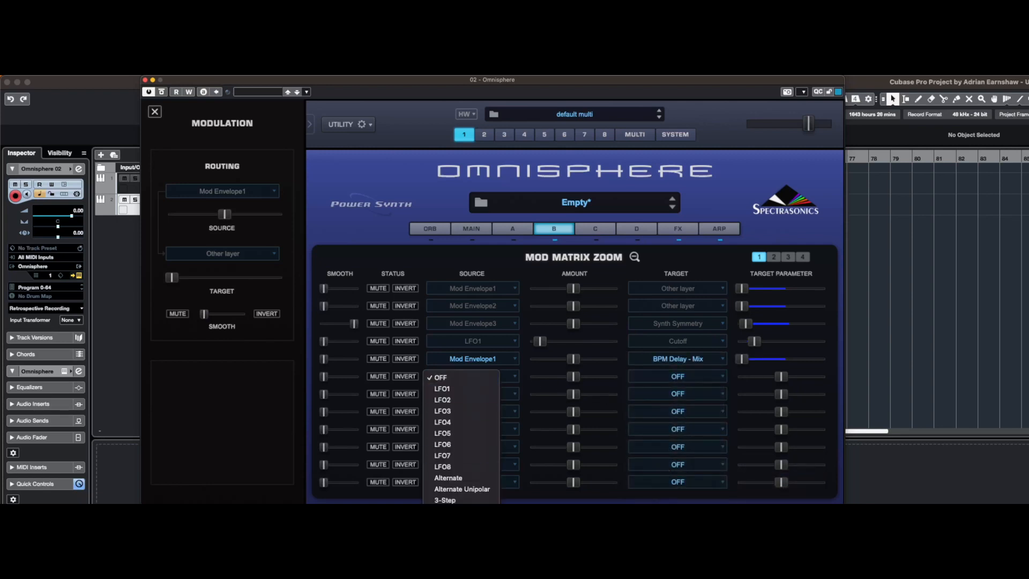
left_click(462, 556)
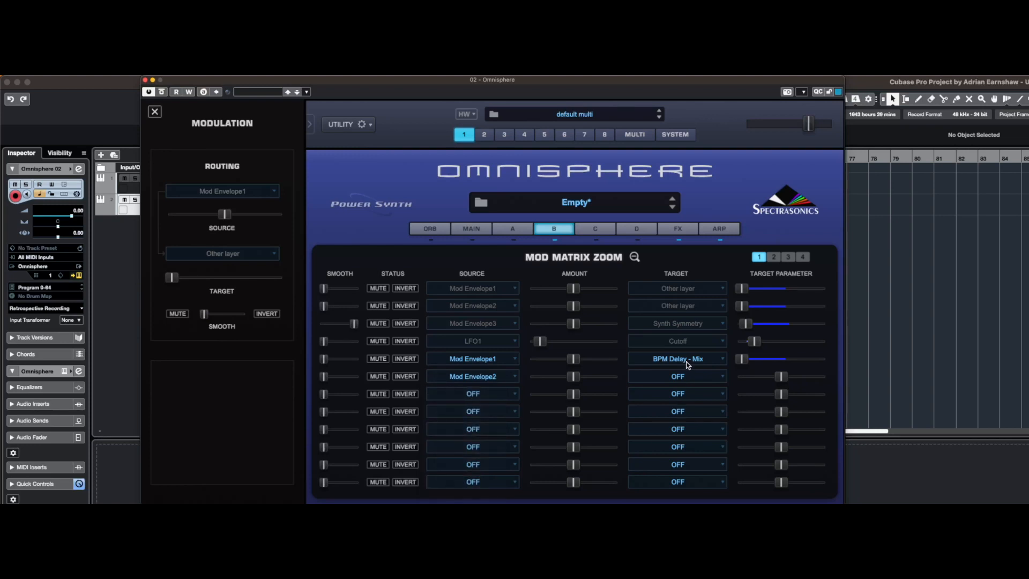
left_click(680, 377)
mouse_move(684, 439)
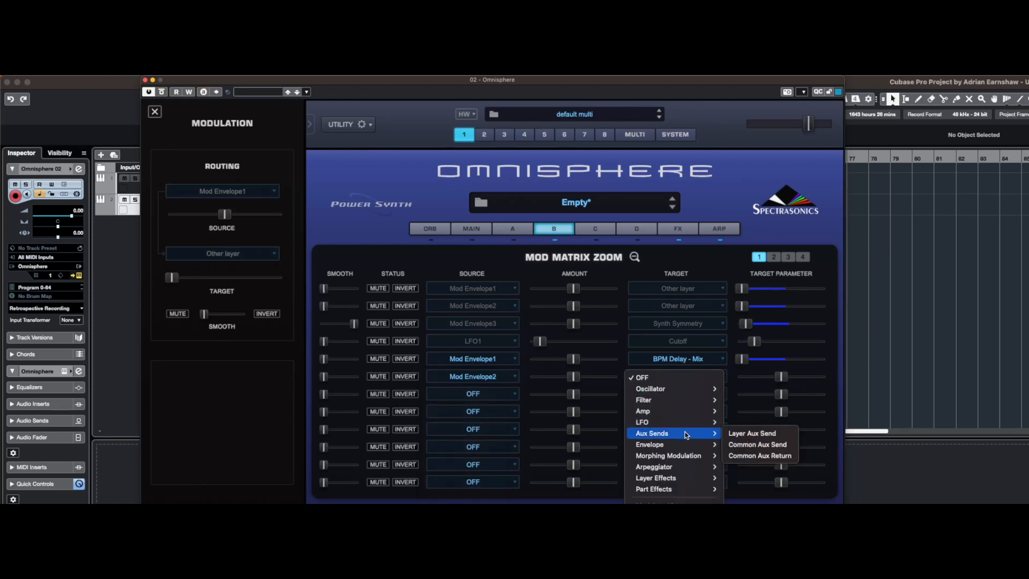
mouse_move(691, 481)
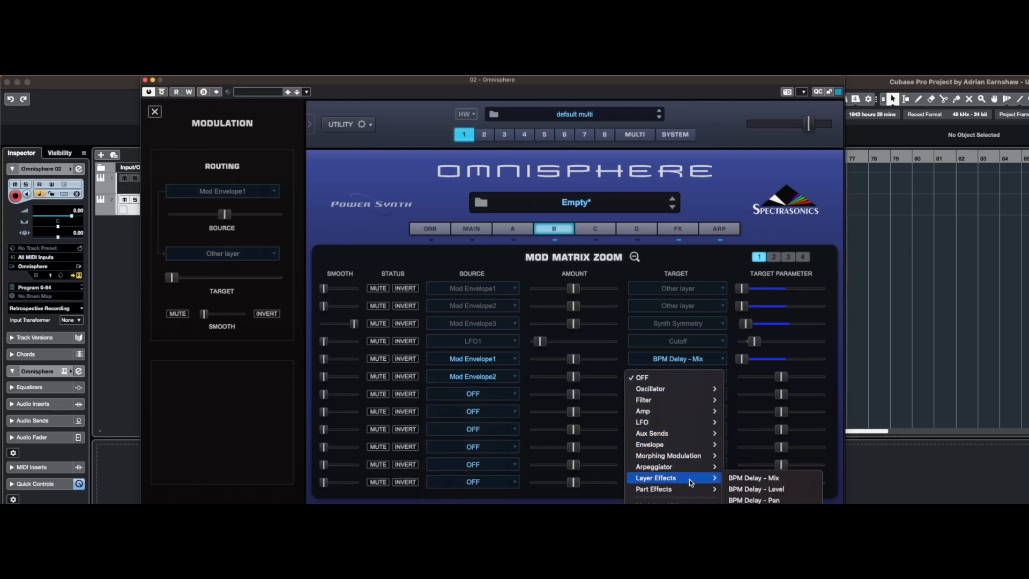
left_click(752, 477)
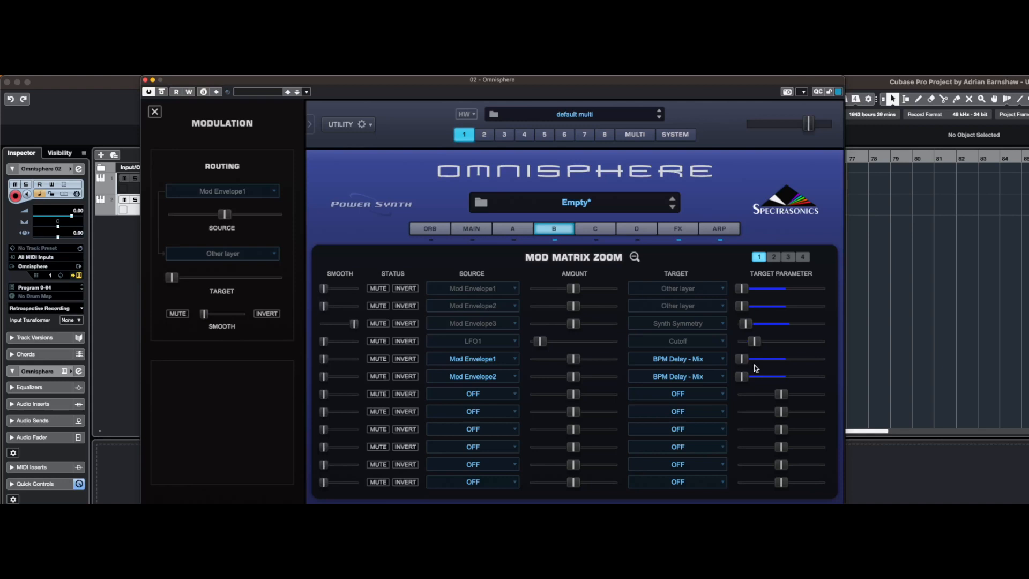
mouse_move(744, 378)
Route Mod Envelope3 to the oscillator target Synth Symmetry in layer B's next free matrix slot and raise its smoothing to maximum
left_click(494, 395)
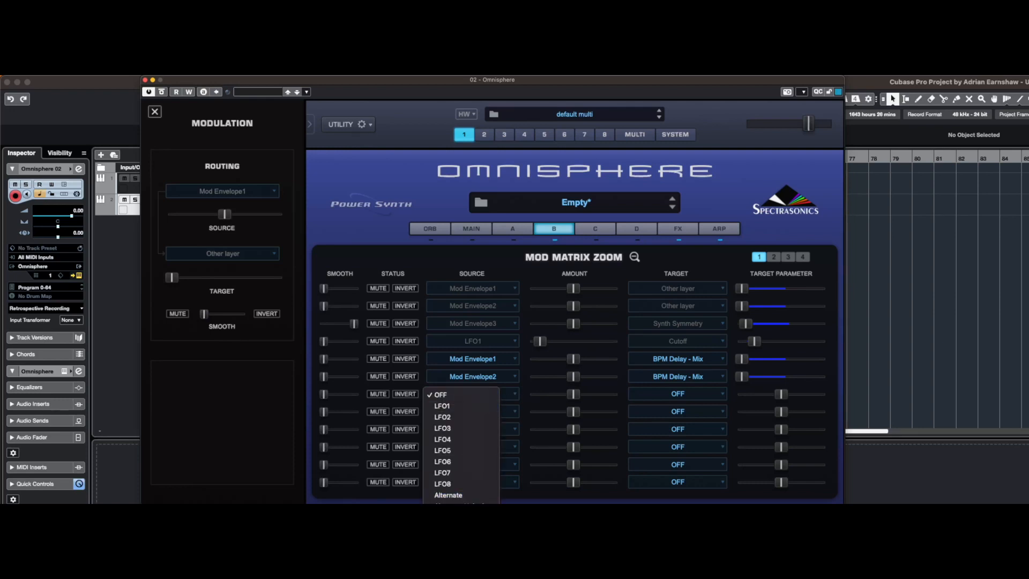
left_click(462, 557)
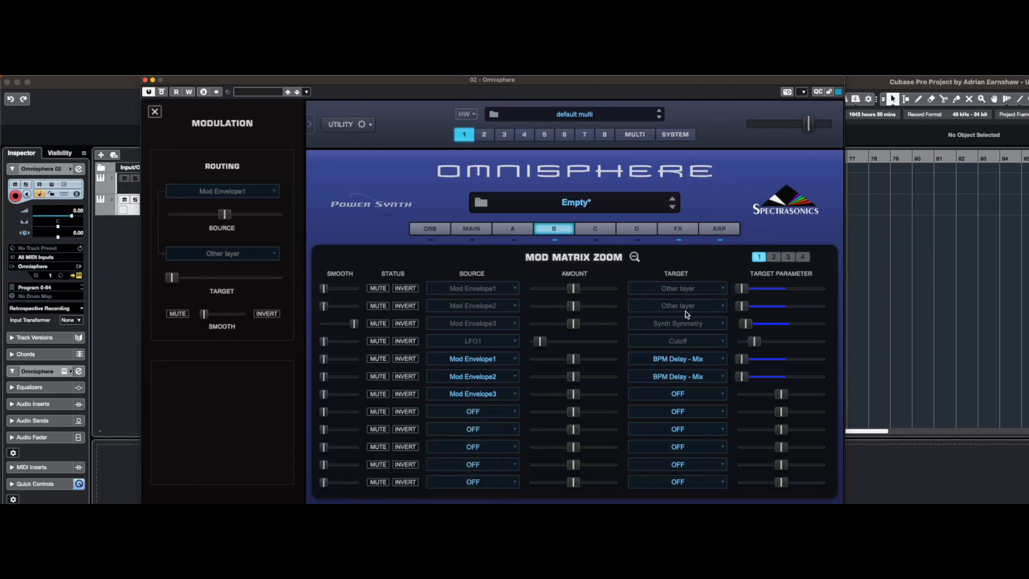
left_click(689, 399)
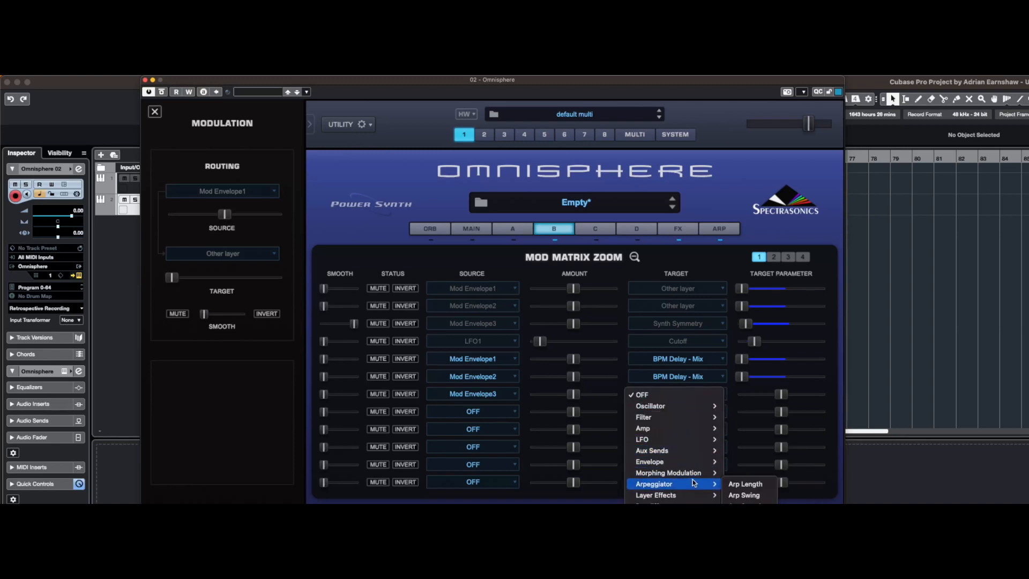
mouse_move(695, 475)
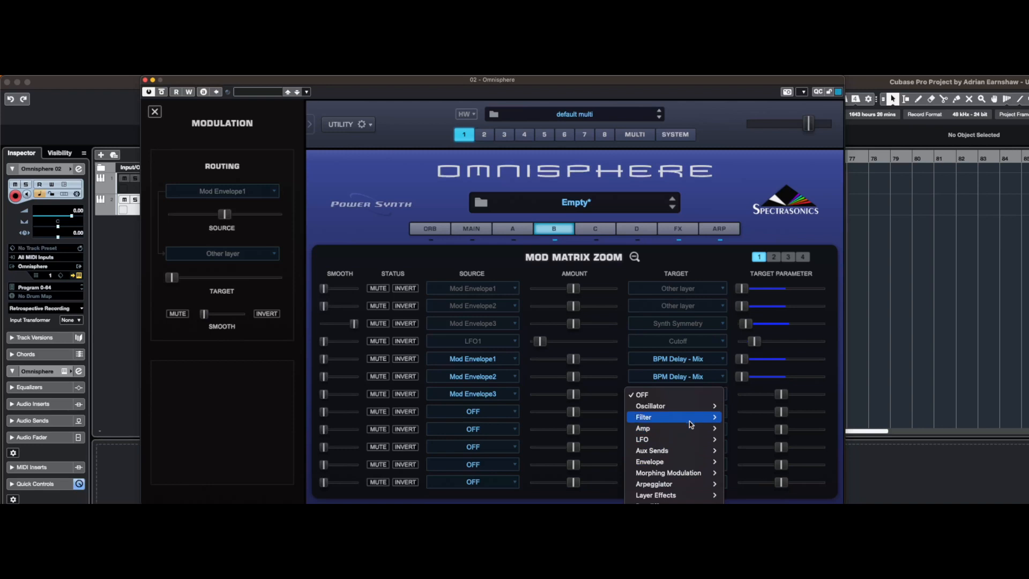
mouse_move(691, 413)
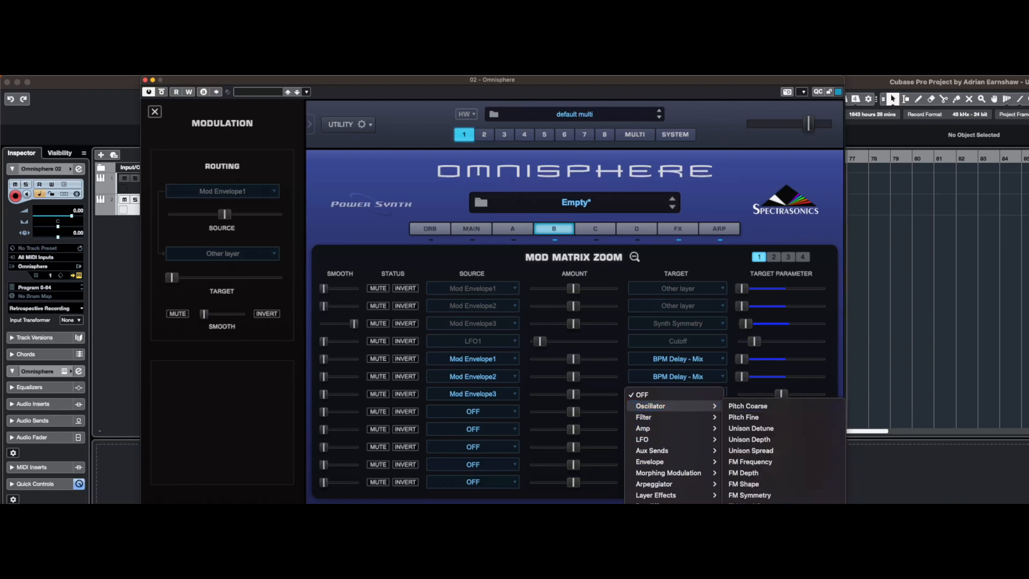
left_click(750, 563)
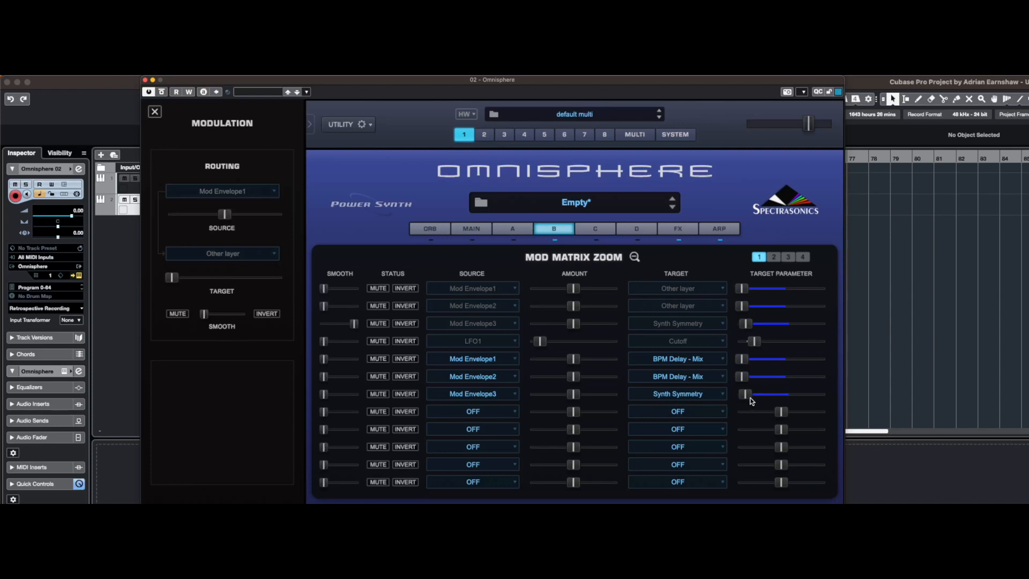
mouse_move(752, 398)
mouse_move(325, 397)
Route LFO1 to the filter Cutoff in layer B's next free matrix slot and reduce the modulation amount to a low setting
left_click(494, 413)
left_click(471, 425)
left_click(669, 412)
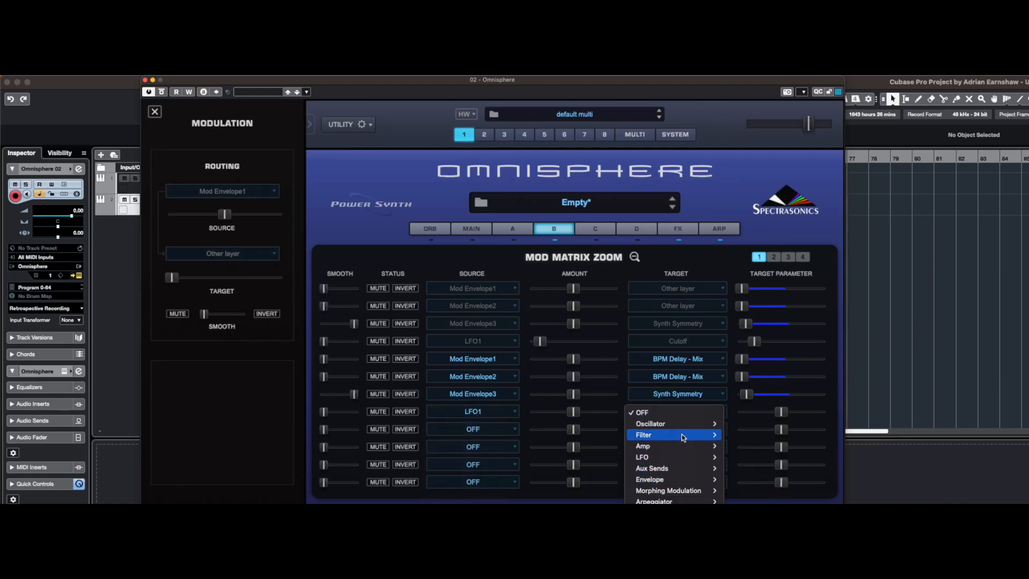
left_click(741, 435)
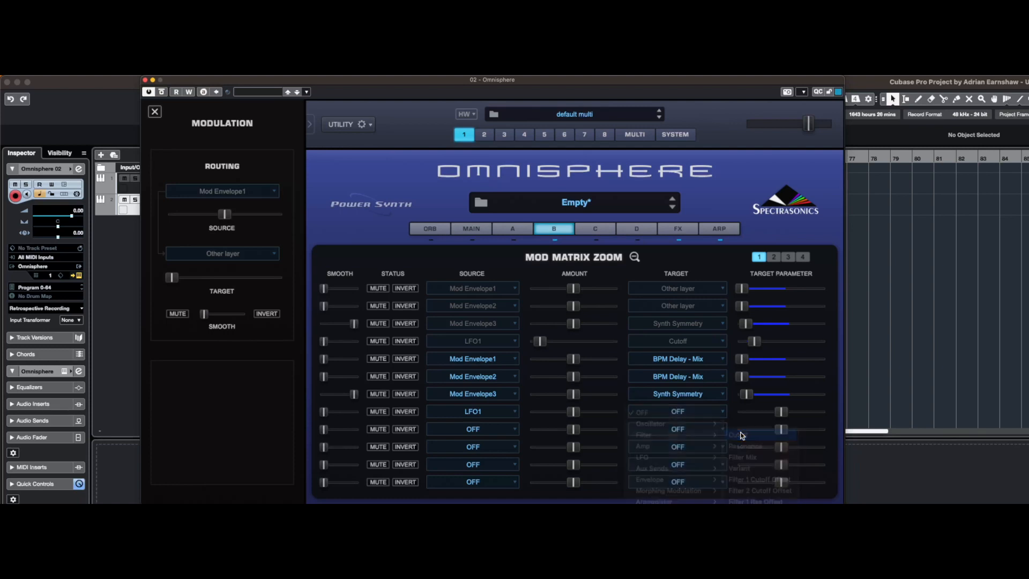
mouse_move(758, 416)
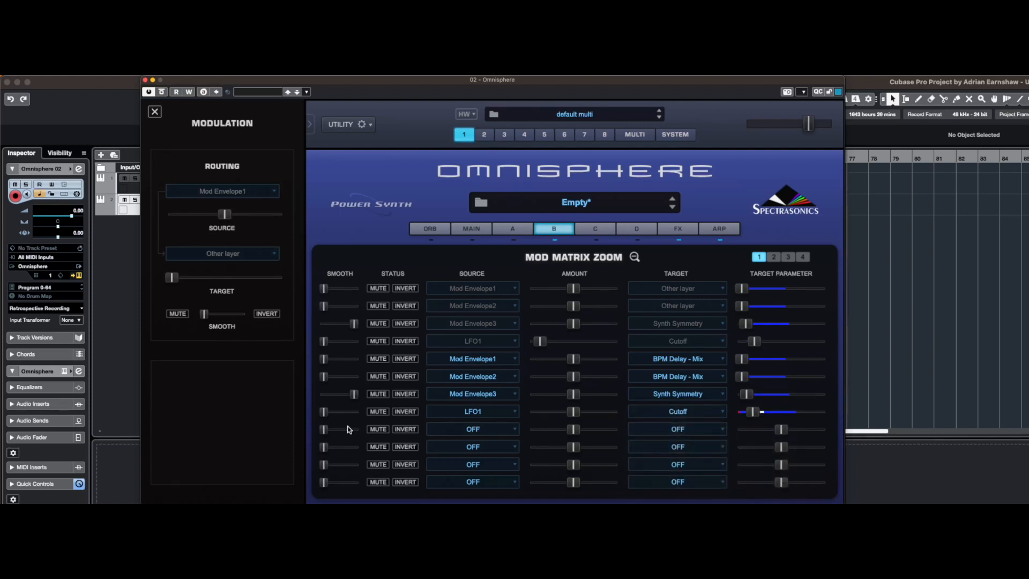
left_click_drag(574, 414, 540, 414)
Route Wheel to the filter Cutoff in layer B's next free matrix slot with maximum smoothing, and close the matrix zoom
left_click(483, 433)
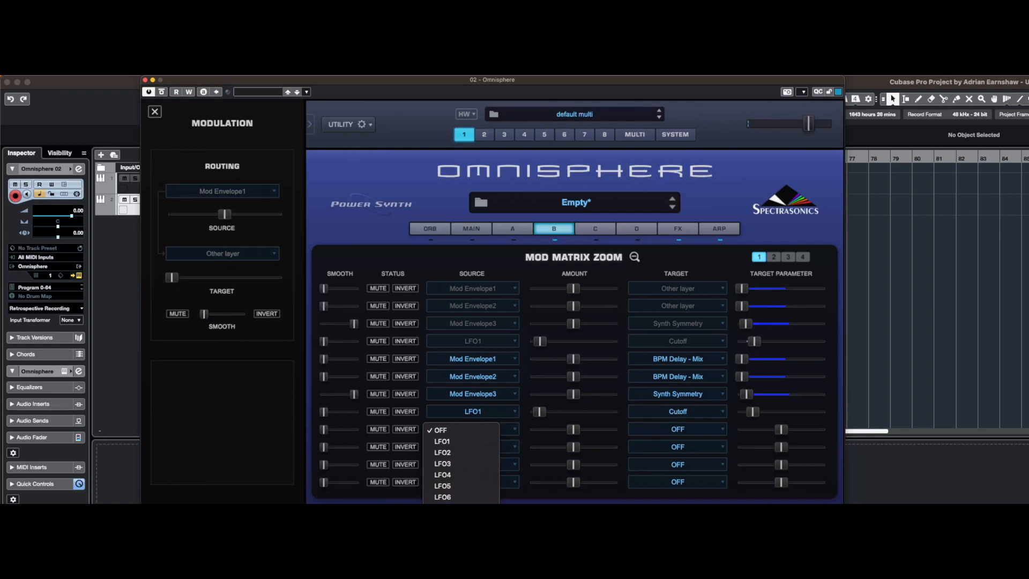
left_click(461, 552)
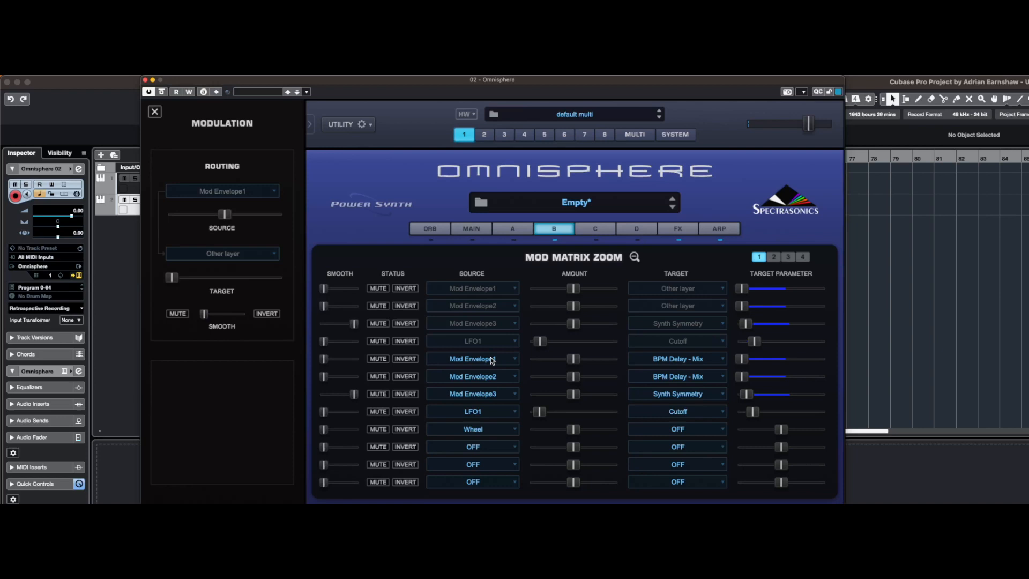
left_click(668, 431)
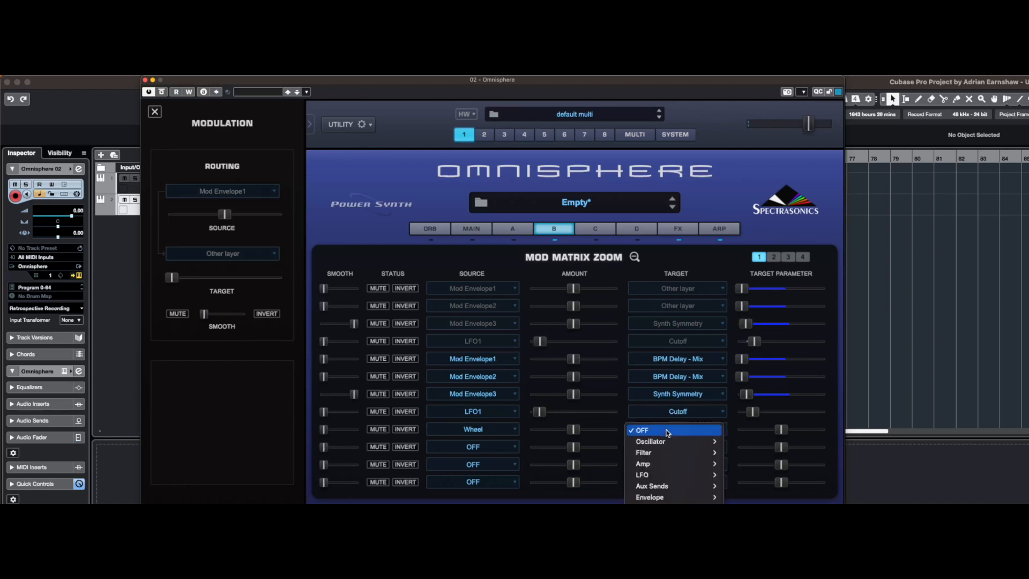
mouse_move(670, 453)
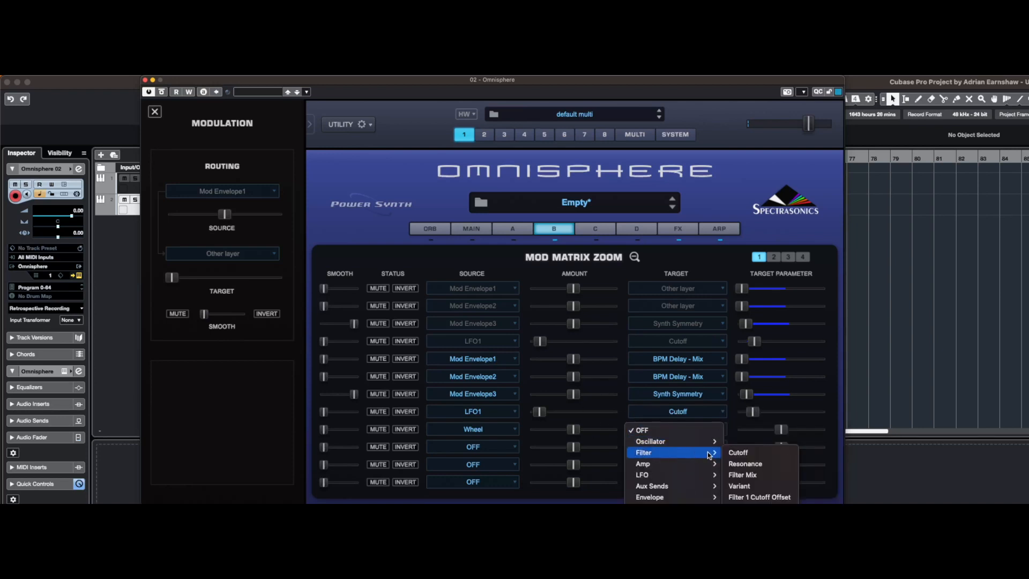
left_click(735, 453)
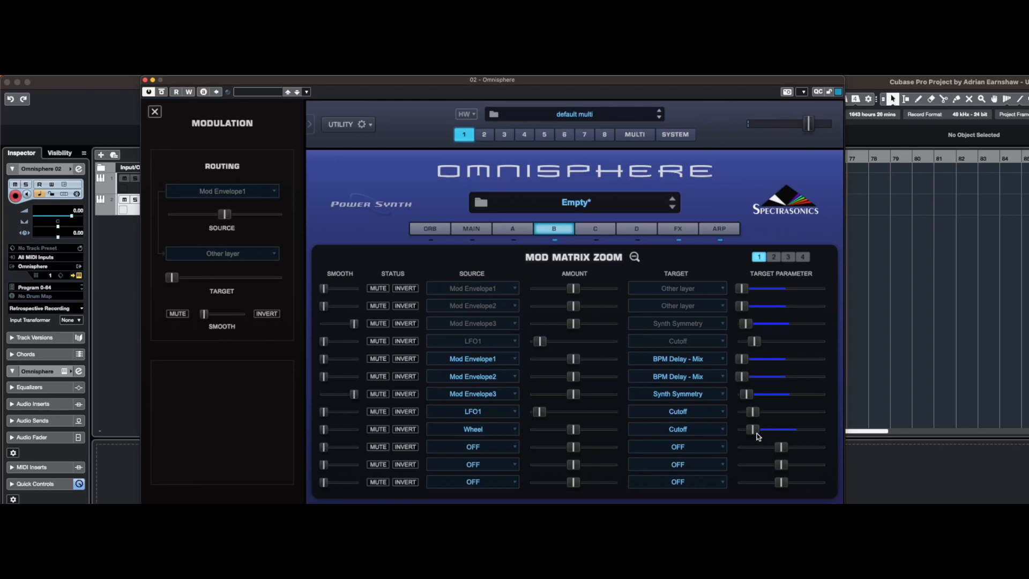
left_click(326, 431)
left_click_drag(326, 433, 402, 433)
left_click(619, 257)
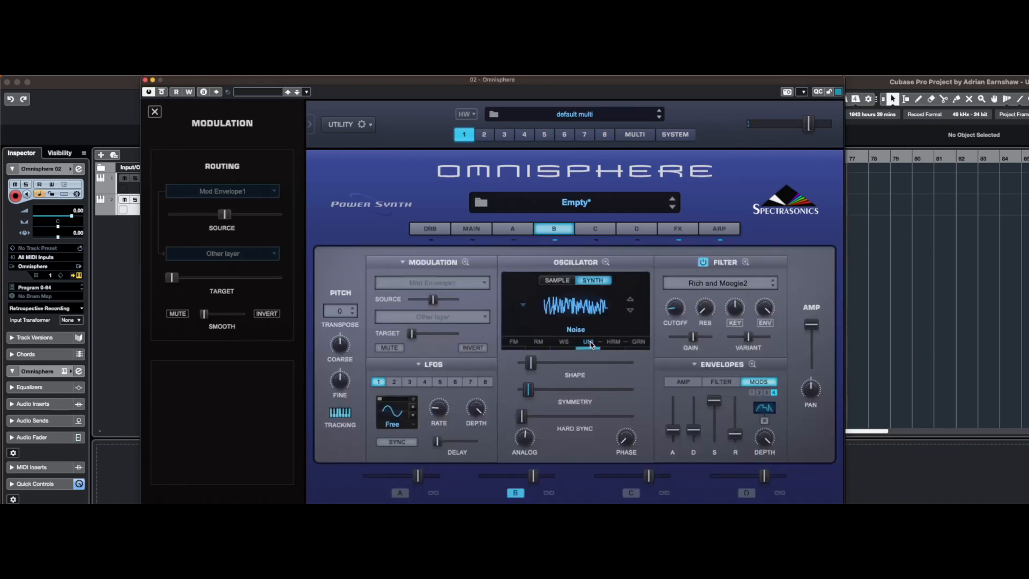
Set the unison octave of layer B's noise oscillator to -1 and lower its detune to minimum
left_click(590, 342)
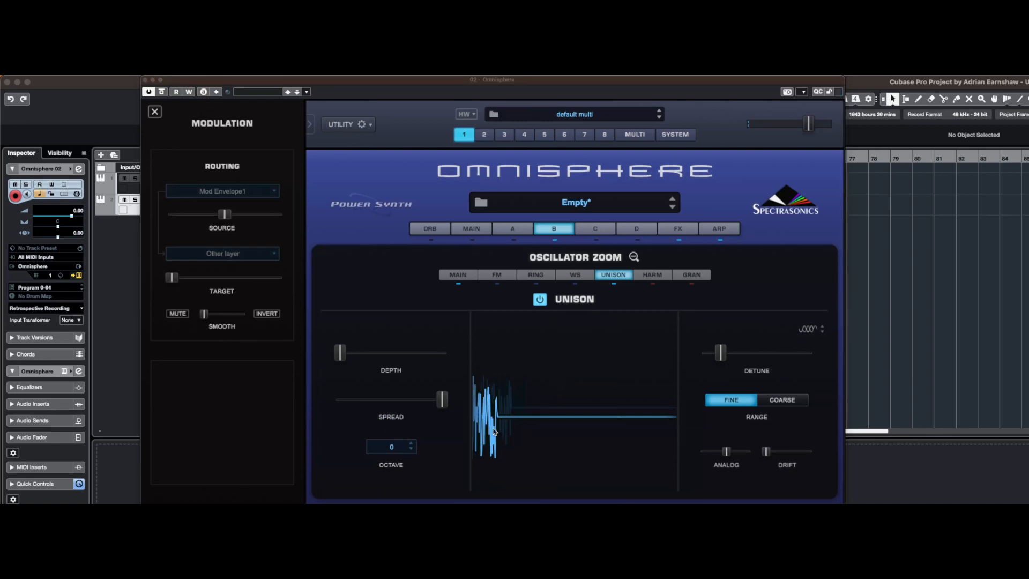
left_click(413, 451)
left_click(389, 460)
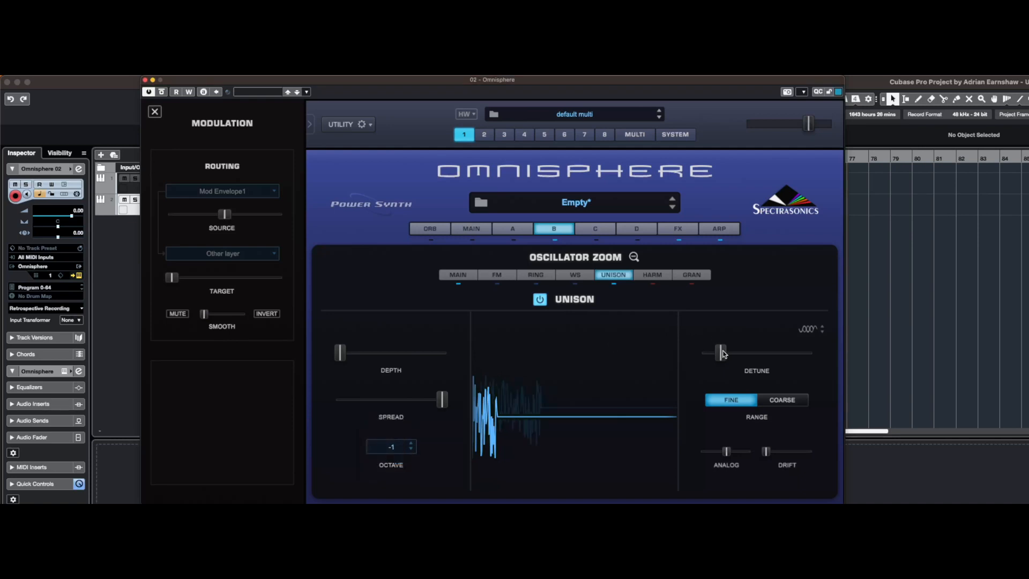
left_click_drag(723, 353, 627, 363)
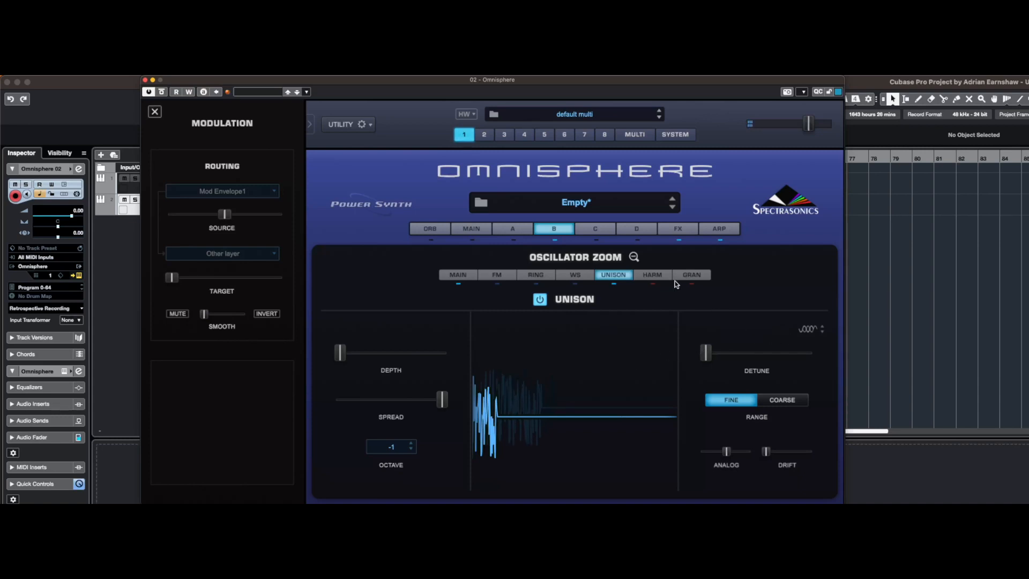
left_click(634, 257)
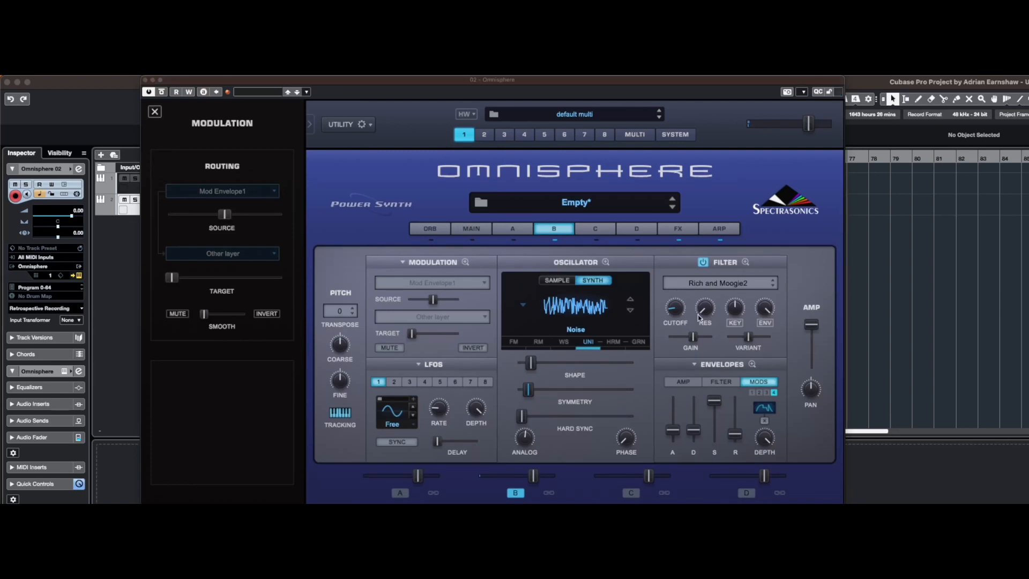
Enable the waveshaper on layer B's oscillator with a slightly raised shaper depth and the audio path set to Amp
left_click(566, 344)
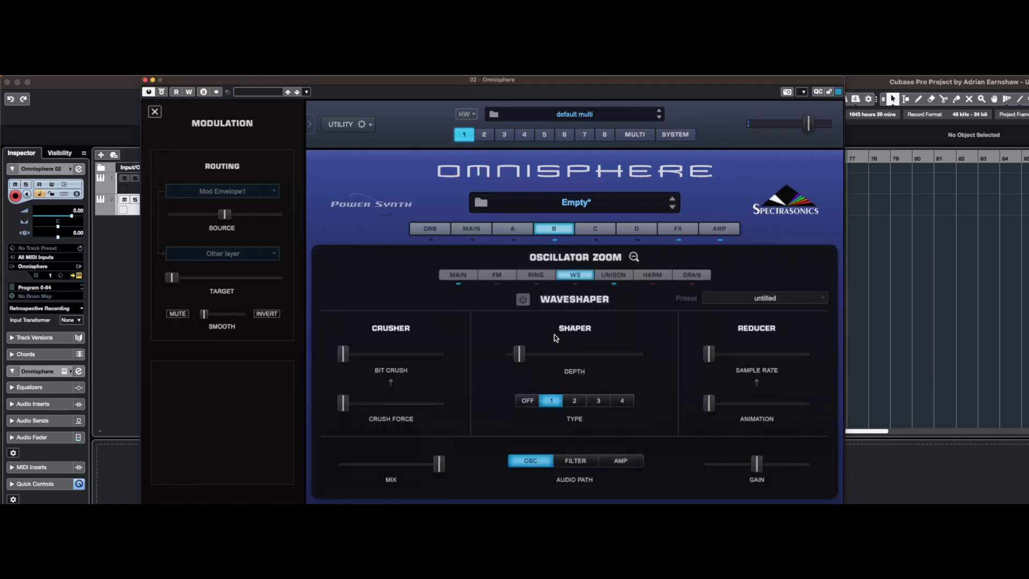
left_click(524, 300)
left_click_drag(519, 353, 527, 357)
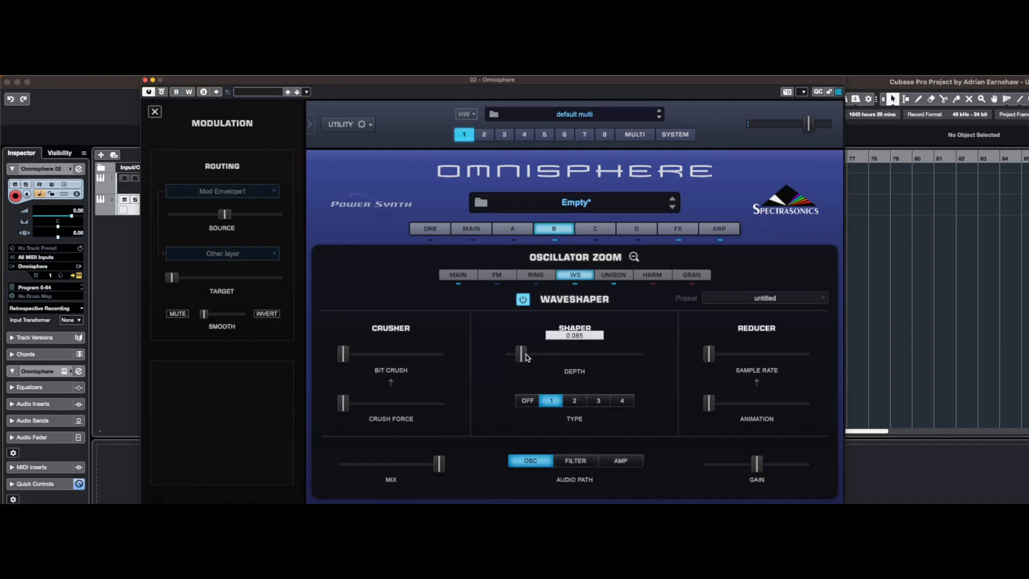
left_click(628, 461)
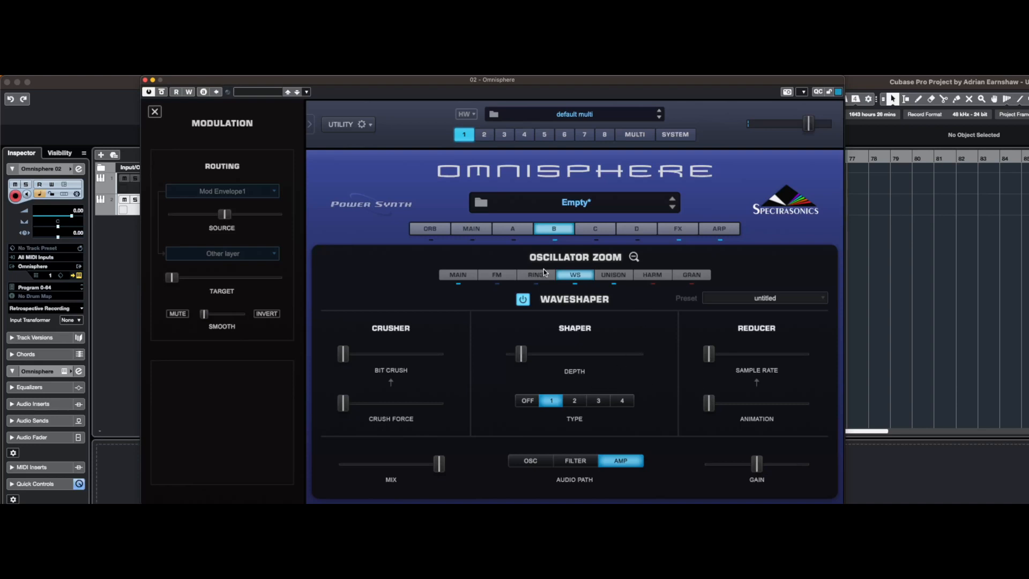
left_click(634, 258)
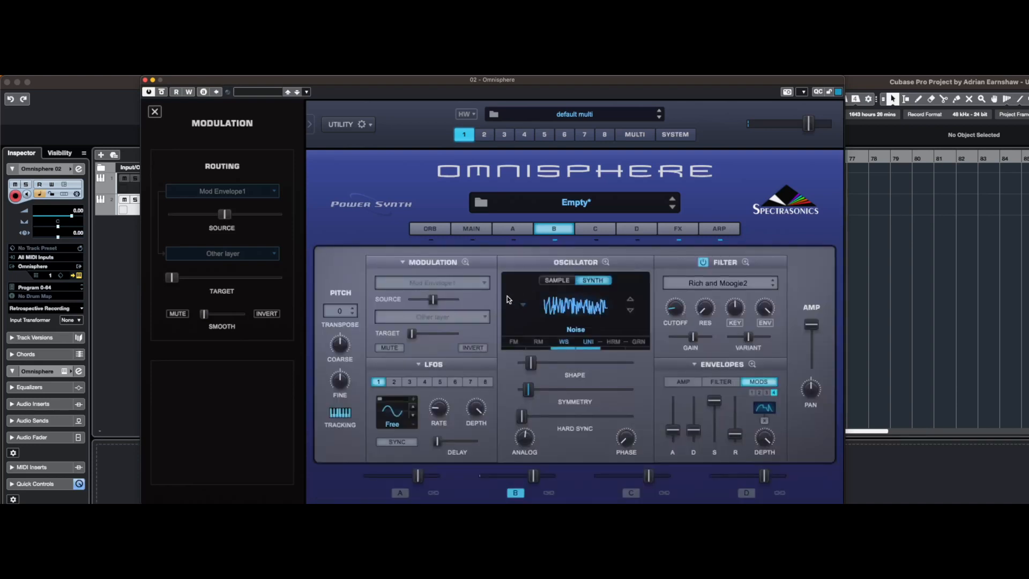
Route Aftertouch to the oscillator target Waveshaper Depth in the next free slot of layer B's modulation matrix
left_click(466, 262)
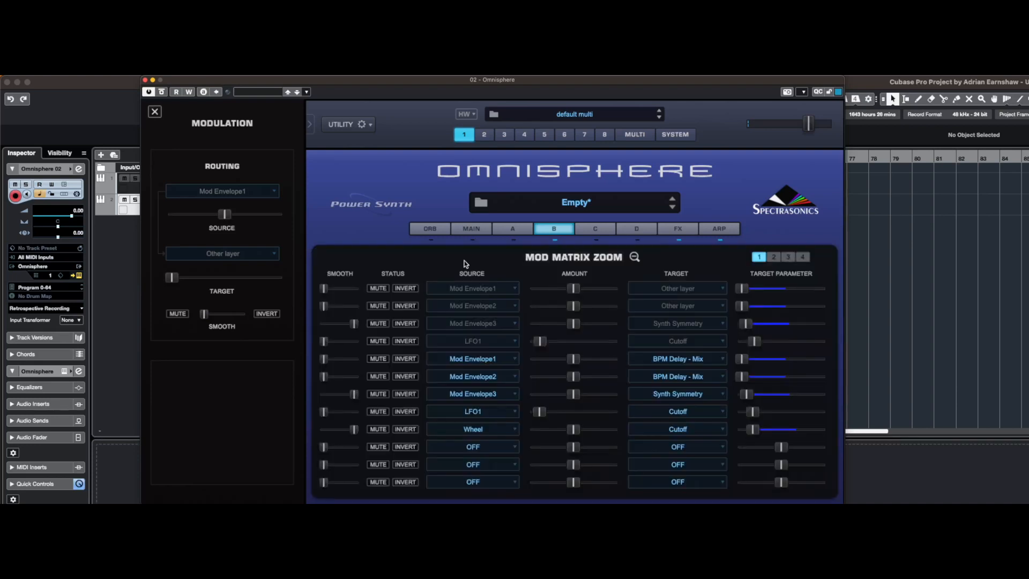
left_click(485, 448)
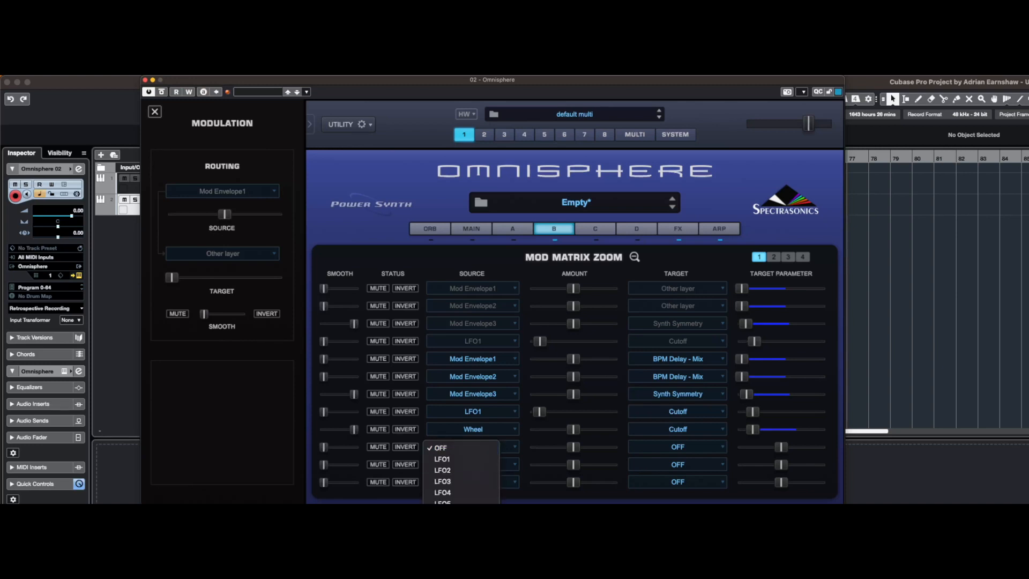
scroll(462, 472, "down", 5)
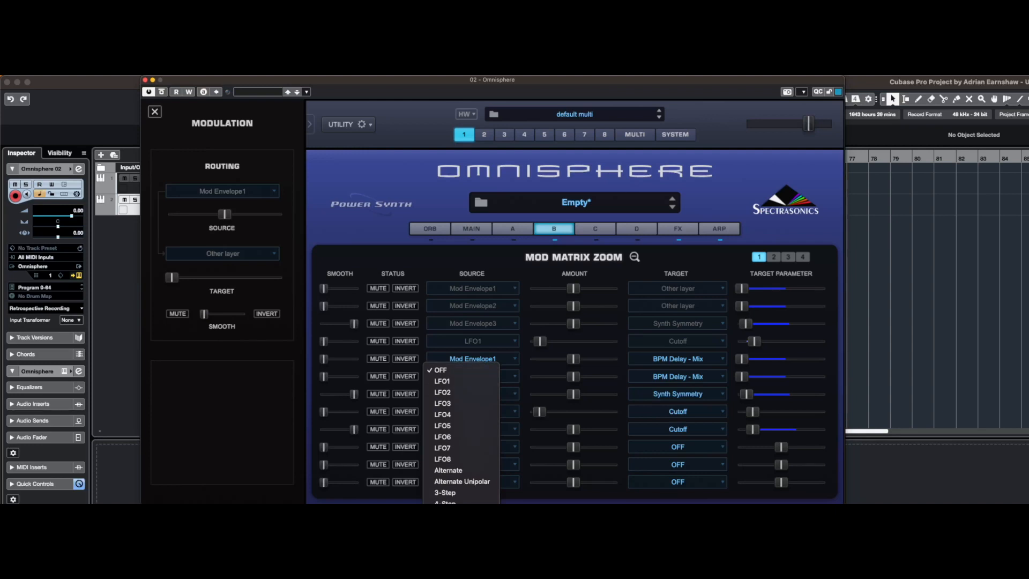
scroll(461, 471, "down", 5)
left_click(462, 471)
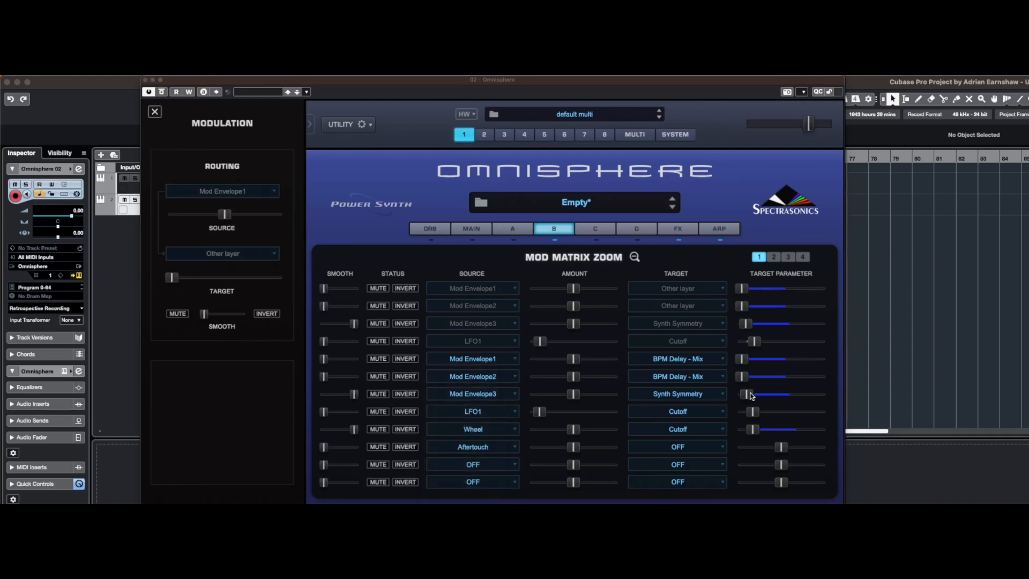
left_click(653, 447)
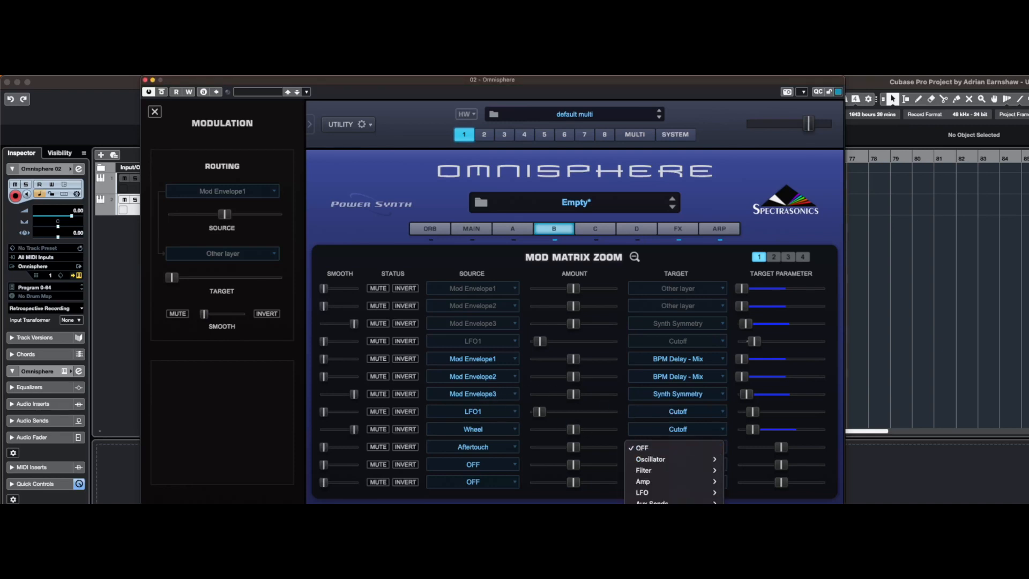
mouse_move(706, 473)
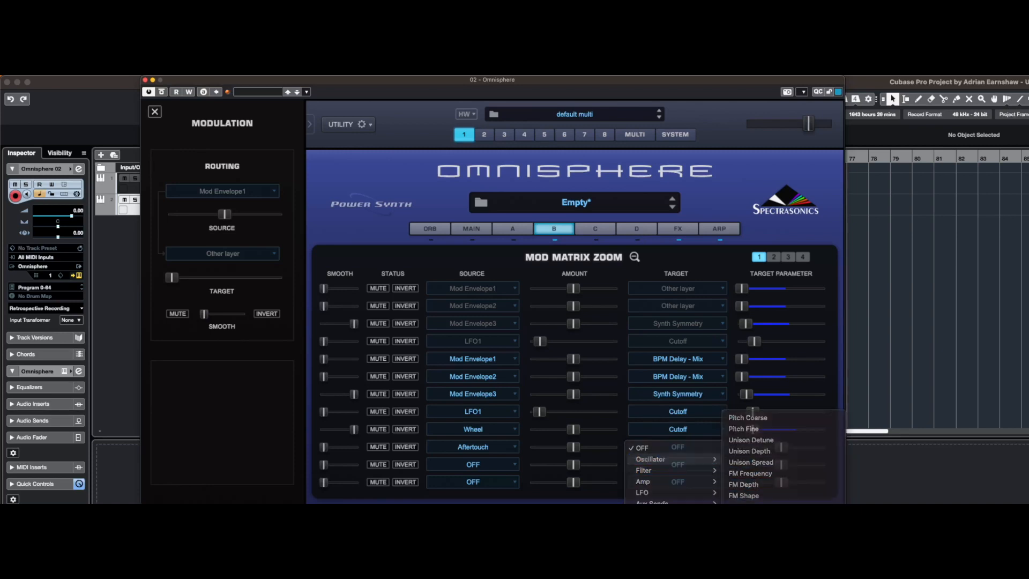
left_click(840, 416)
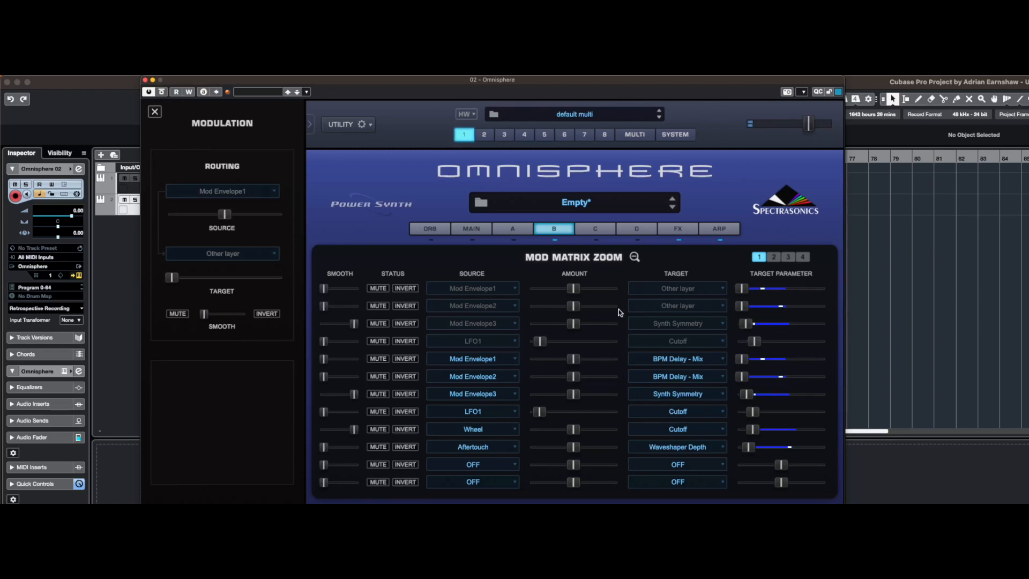
Display layer A's modulation matrix, and change the arpeggiator's play mode from Loop to Chaos
left_click(514, 231)
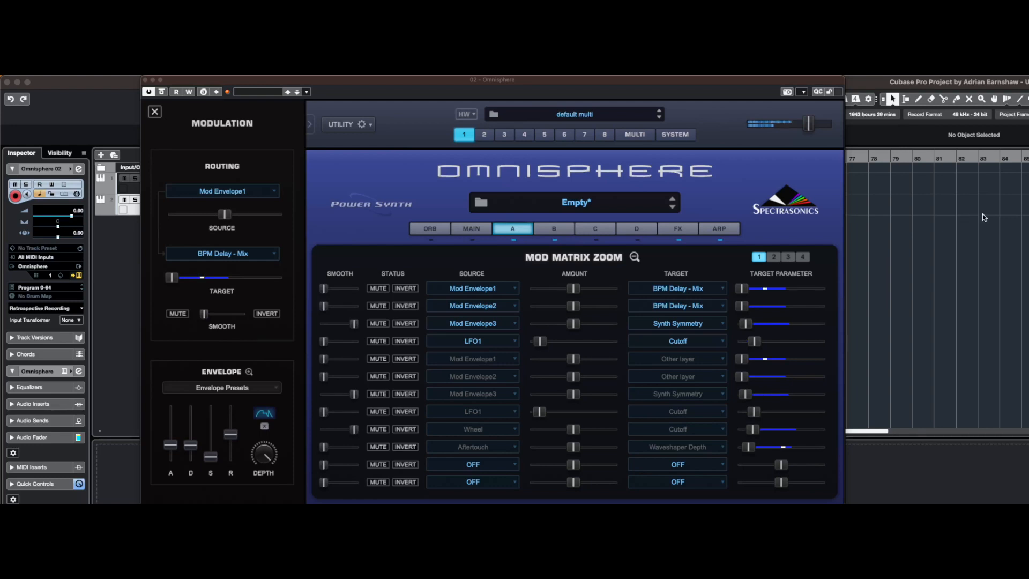
left_click(737, 231)
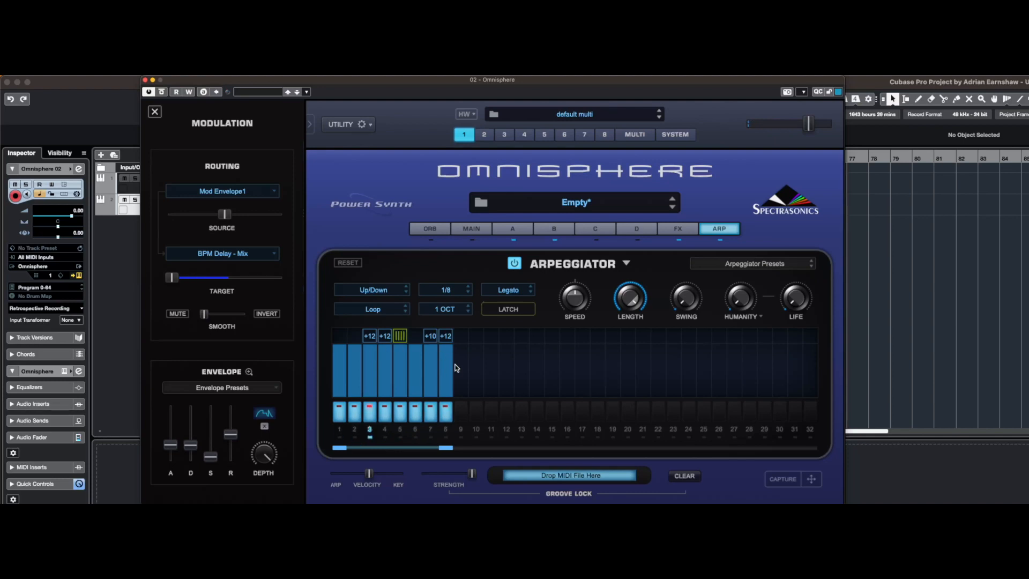
left_click(375, 313)
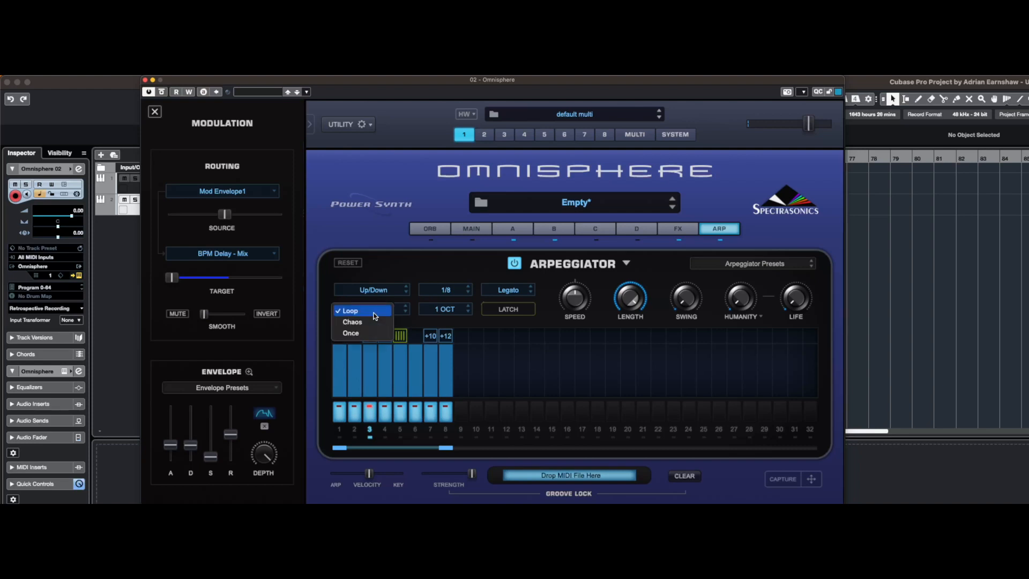
left_click(373, 321)
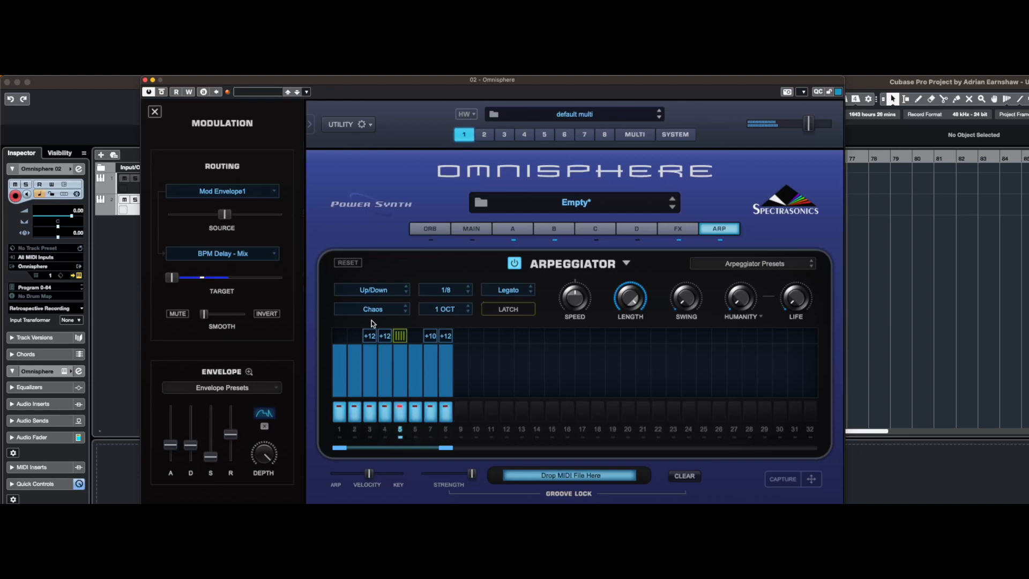
Show layer A's fourth modulation envelope in the enlarged envelope view
left_click(479, 228)
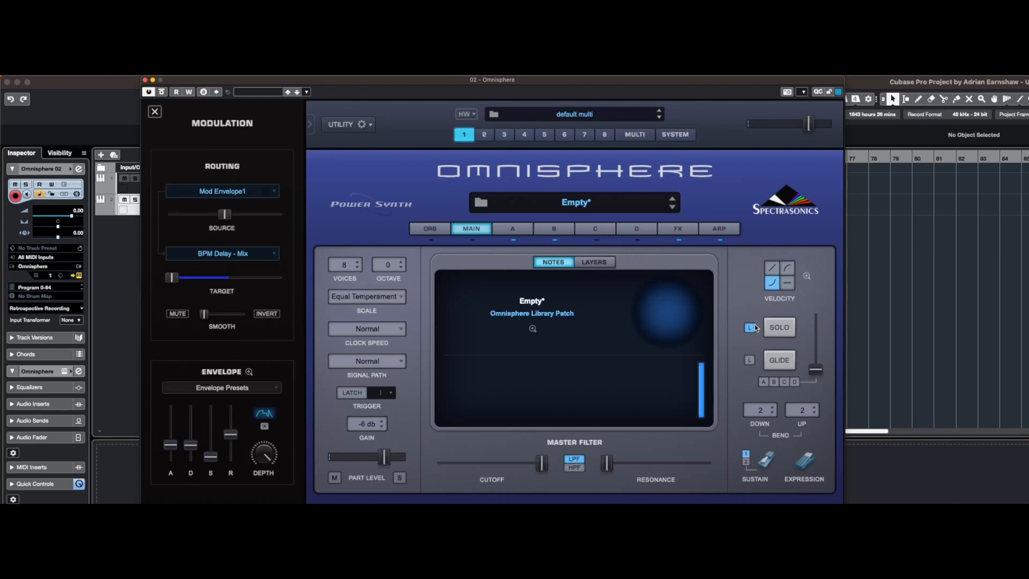
left_click(512, 229)
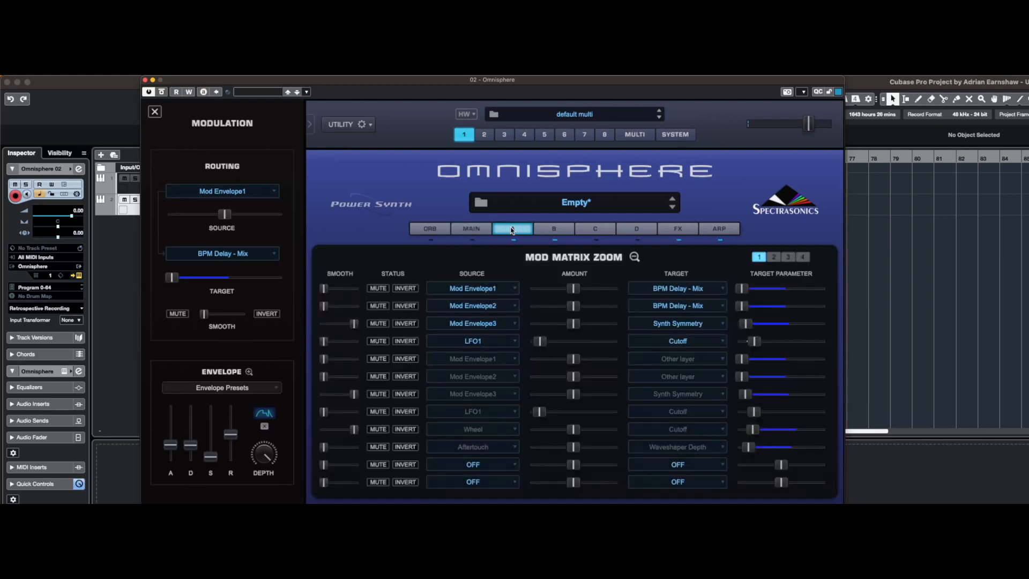
left_click(636, 258)
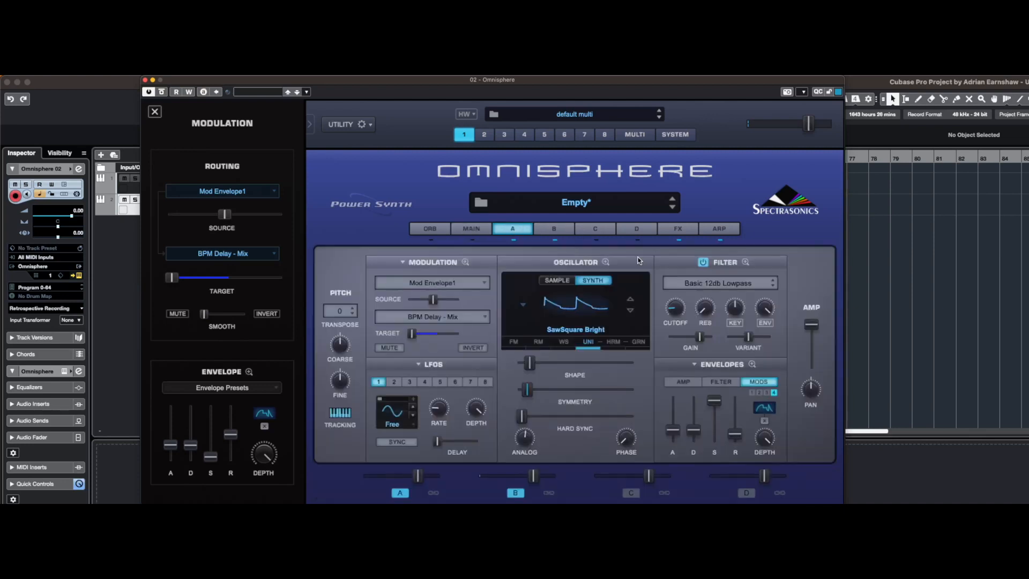
left_click(753, 365)
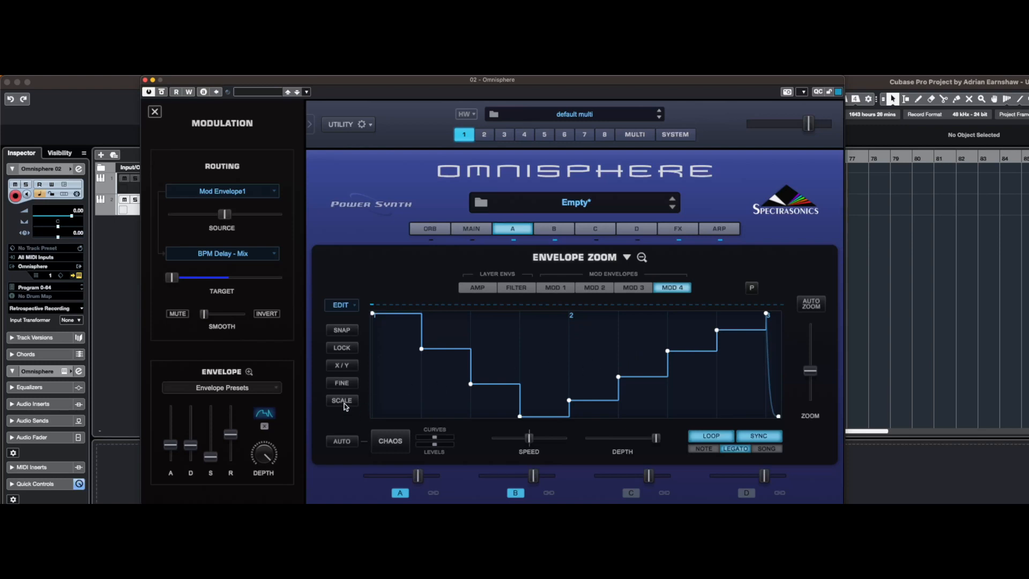
Examine the shapes of layer A's modulation envelopes and the time span of Mod 4
left_click(636, 288)
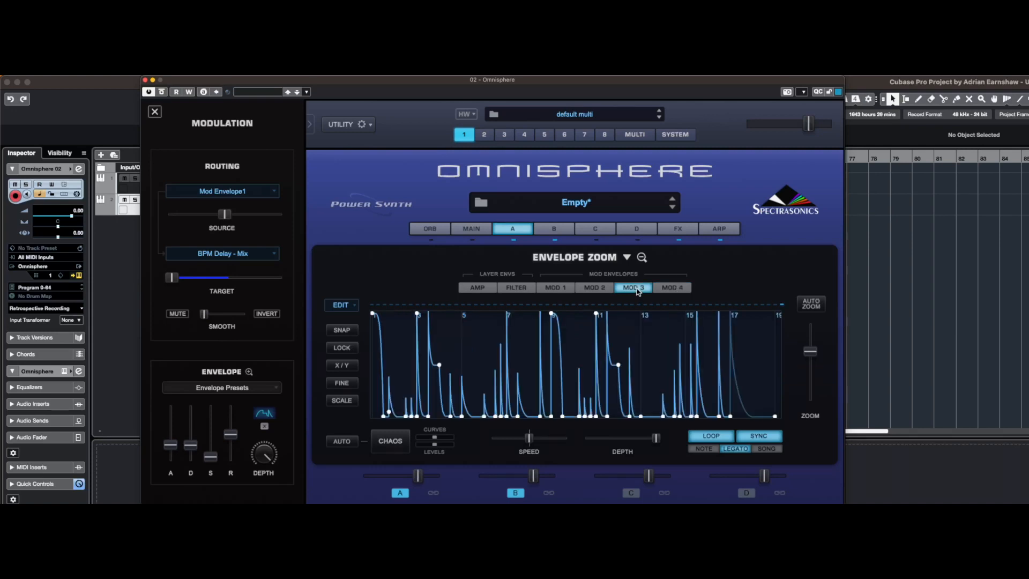
left_click(589, 291)
left_click(569, 291)
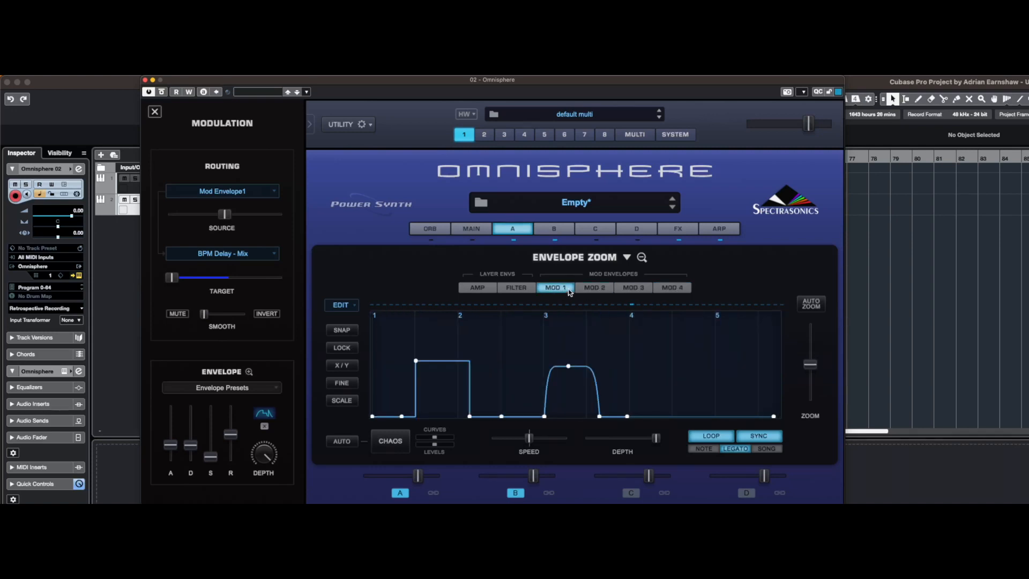
left_click(668, 288)
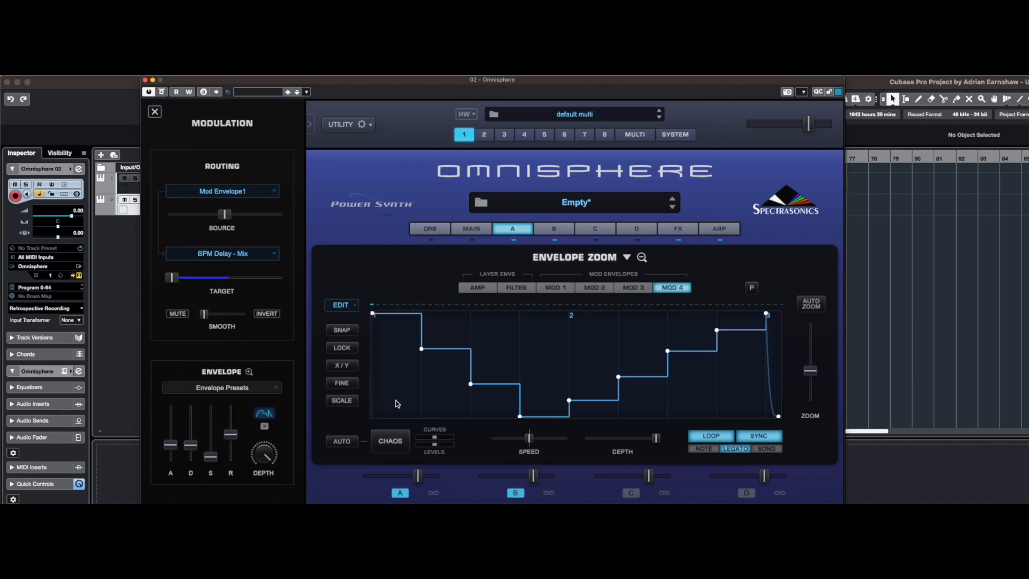
left_click_drag(810, 370, 809, 318)
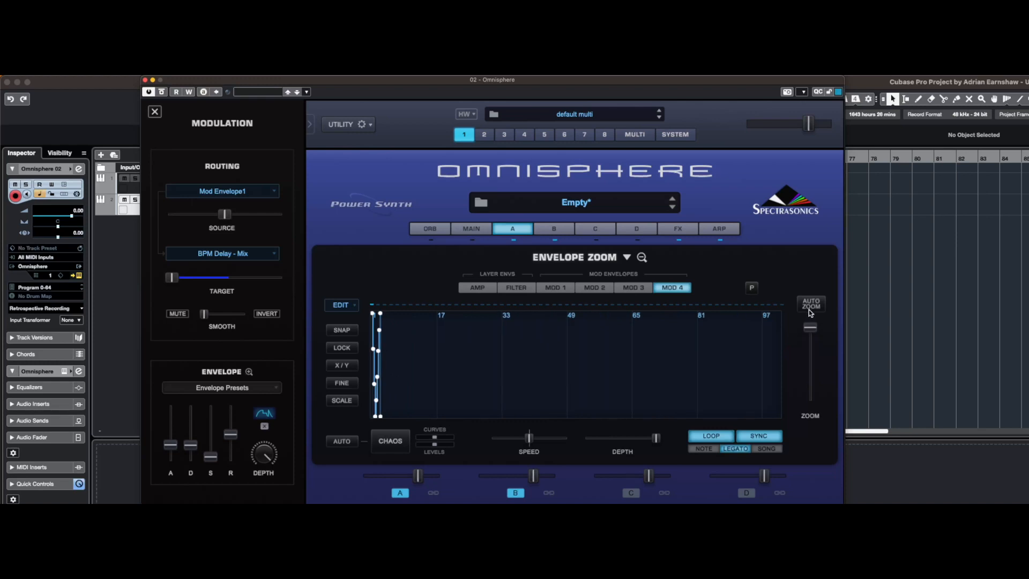
left_click_drag(810, 326, 813, 367)
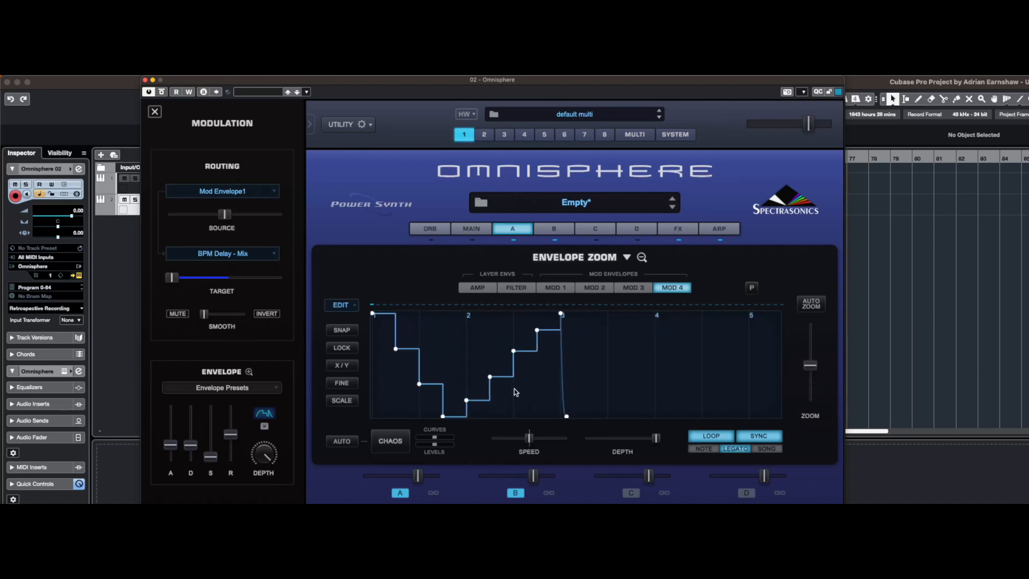
left_click(631, 291)
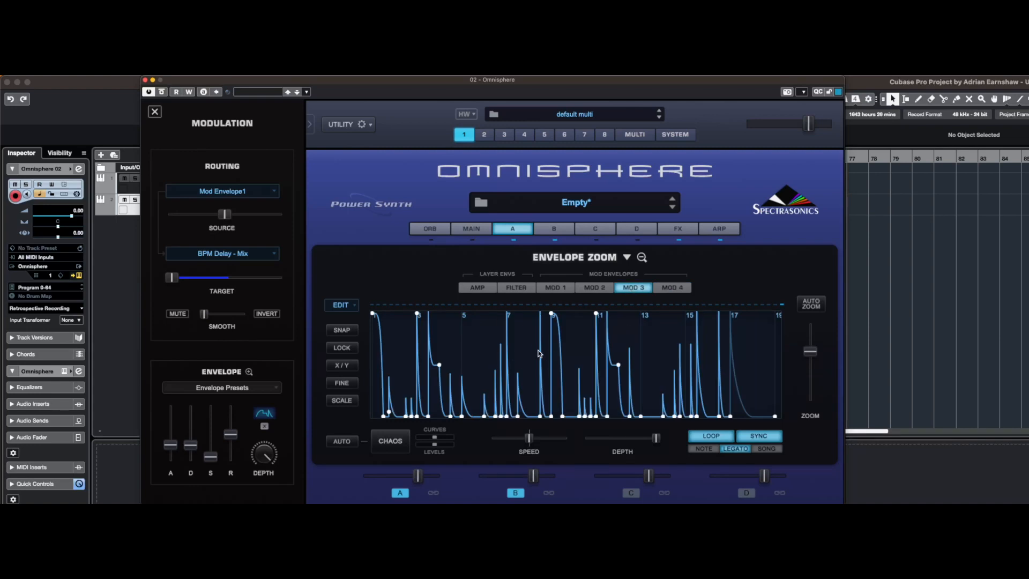
left_click(671, 288)
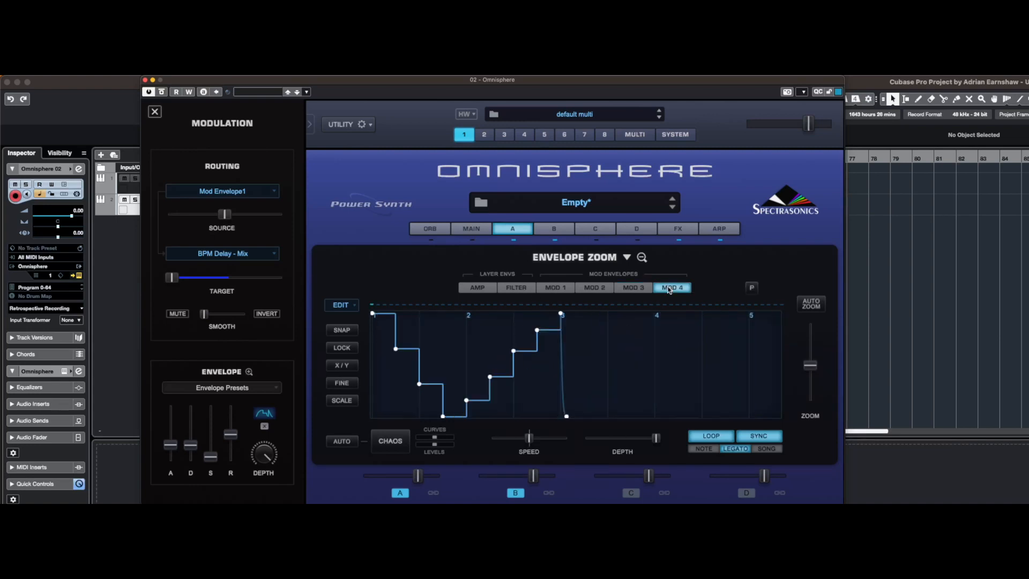
Turn on Snap for the Mod 4 envelope and try moving a point on its rising steps
left_click(351, 330)
left_click(350, 331)
left_click(352, 330)
mouse_move(514, 351)
left_mouse_down()
mouse_move(548, 350)
mouse_move(514, 350)
left_mouse_up()
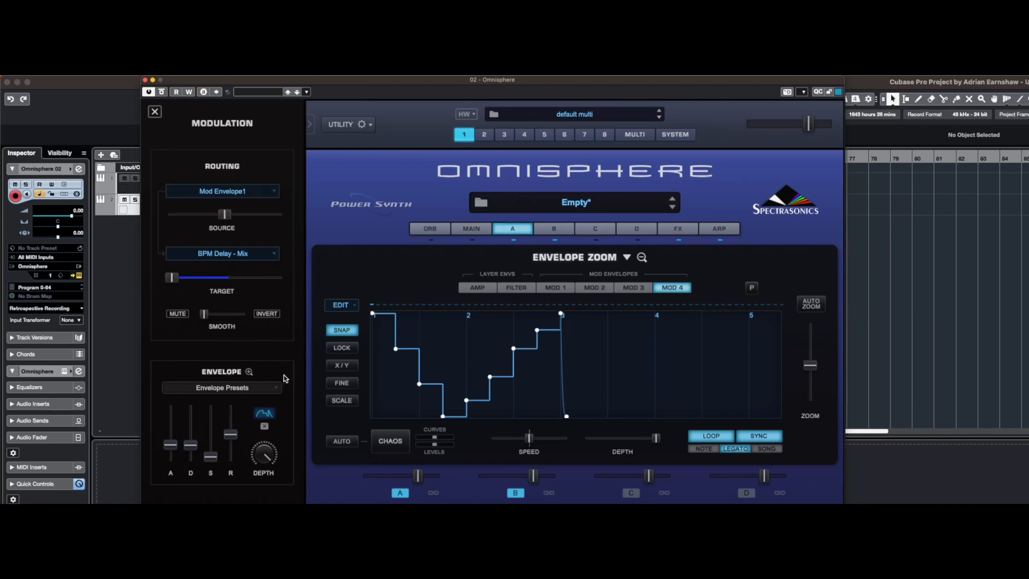
Try Lock by shifting Mod 4's second point slightly later, and move that point back earlier with X/Y and Fine
left_click(343, 365)
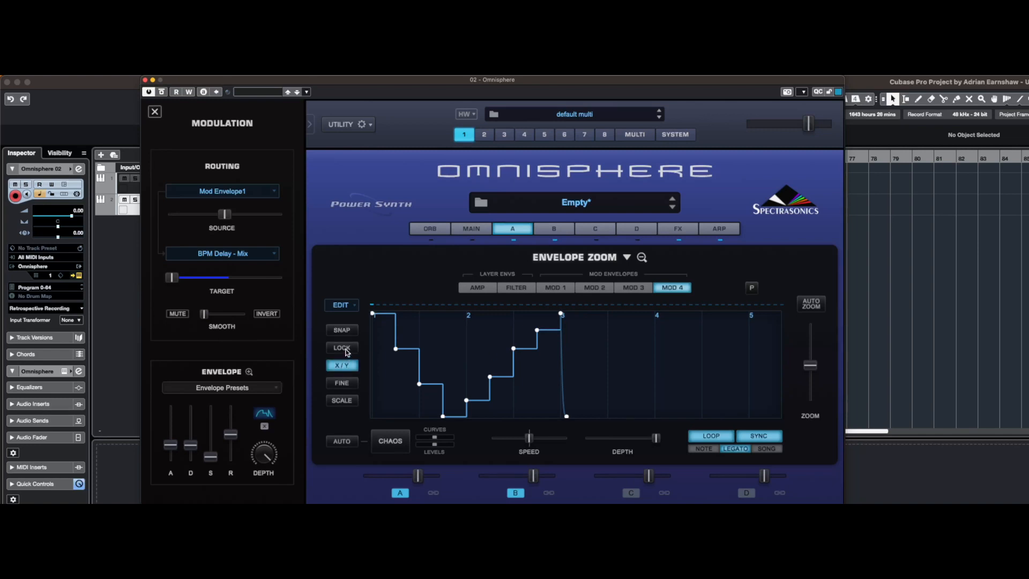
left_click(346, 349)
mouse_move(397, 349)
left_mouse_down()
mouse_move(446, 347)
mouse_move(424, 359)
mouse_move(404, 349)
mouse_move(420, 362)
mouse_move(405, 351)
left_mouse_up()
left_click(355, 366)
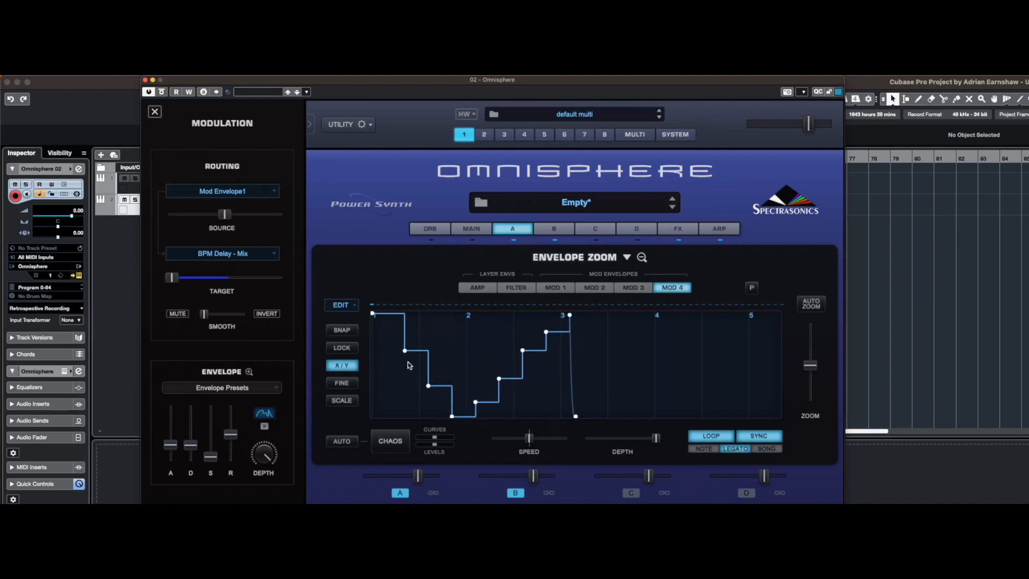
mouse_move(405, 351)
left_mouse_down()
mouse_move(444, 351)
mouse_move(383, 353)
mouse_move(403, 352)
mouse_move(397, 362)
mouse_move(405, 349)
mouse_move(396, 351)
left_mouse_up()
mouse_move(393, 352)
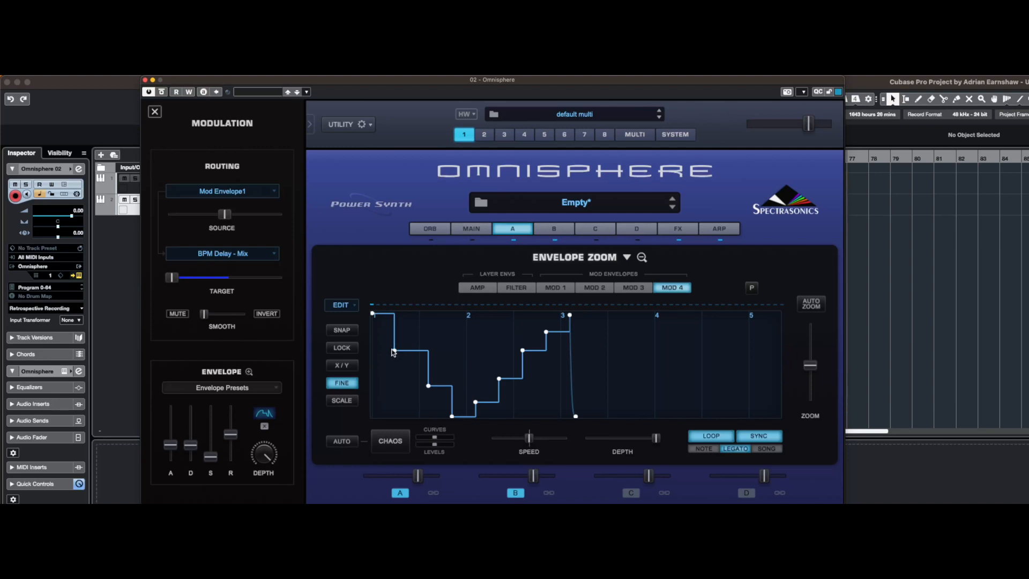
Stretch the Mod 4 envelope in time by moving its second point slightly later with Scale, and turn Scale off
left_click(331, 402)
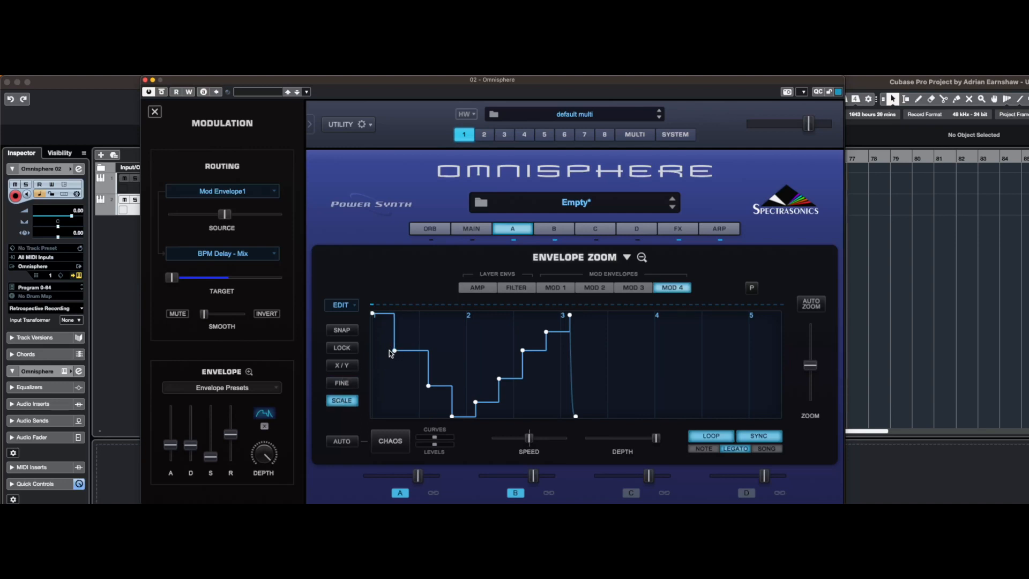
mouse_move(394, 353)
mouse_move(395, 353)
left_mouse_down()
mouse_move(421, 351)
mouse_move(399, 351)
left_mouse_up()
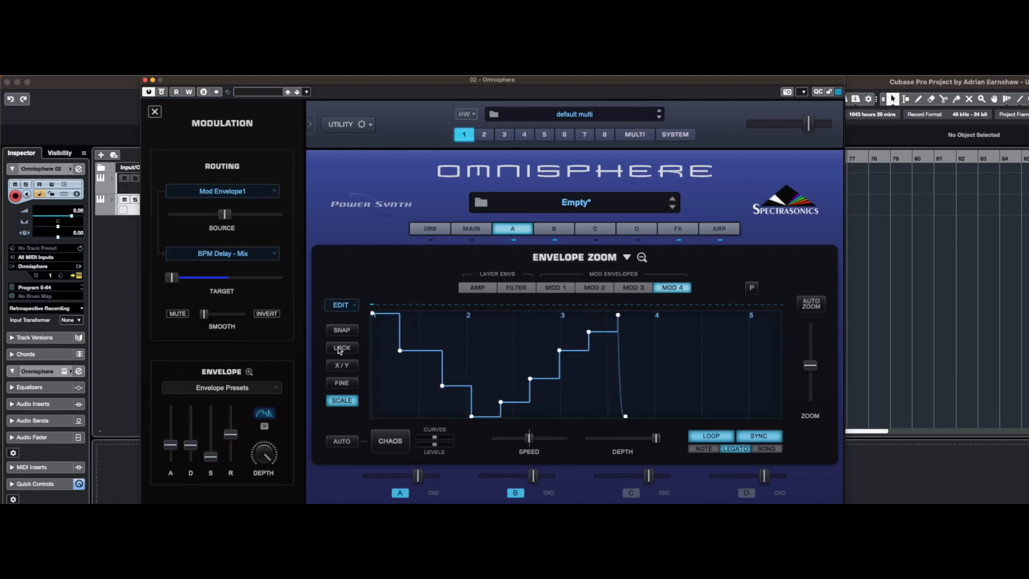
left_click(347, 402)
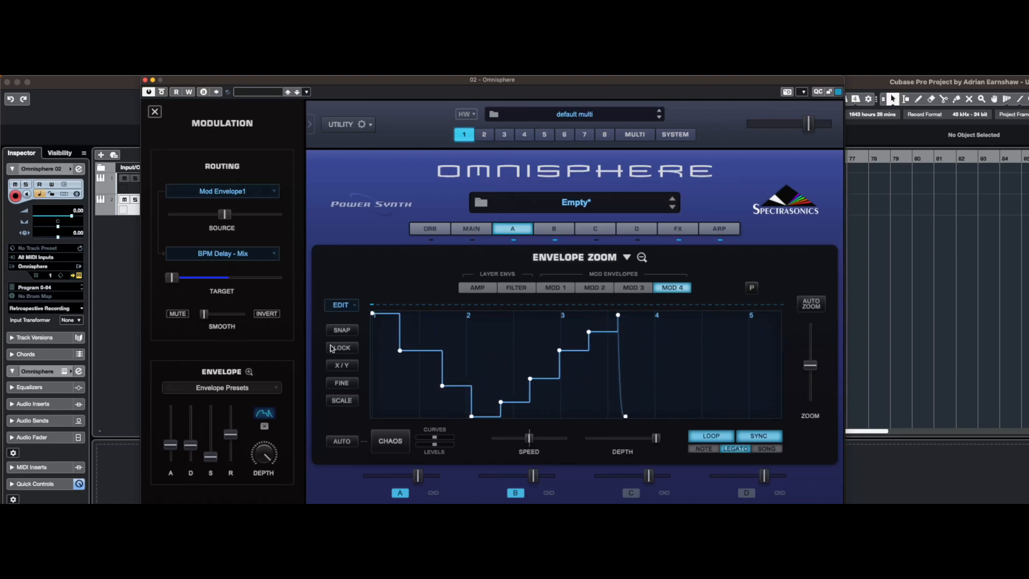
Repeat the Mod 4 envelope pattern once, and revert it with Unrepeat
left_click(346, 309)
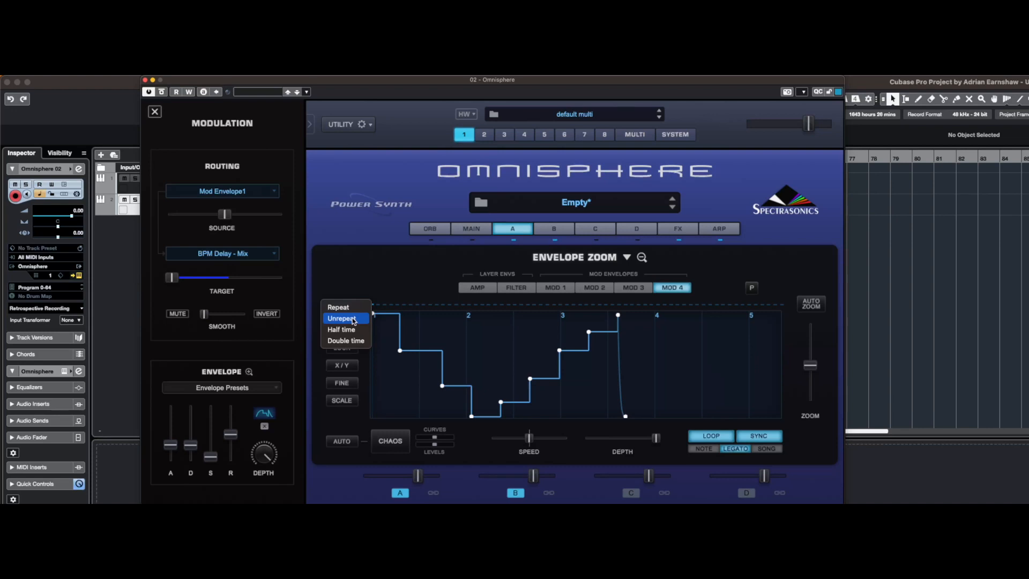
left_click(351, 307)
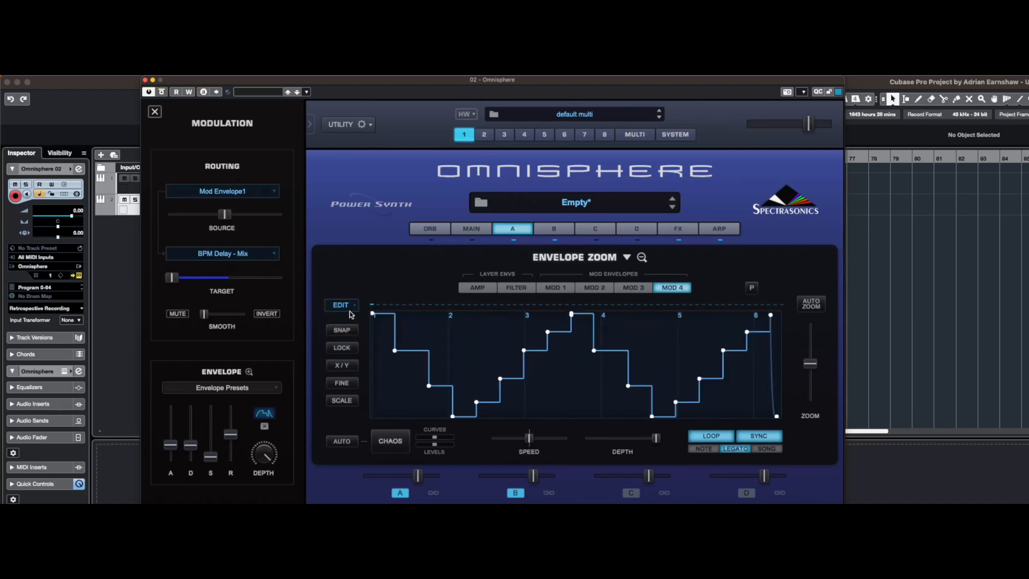
left_click(351, 308)
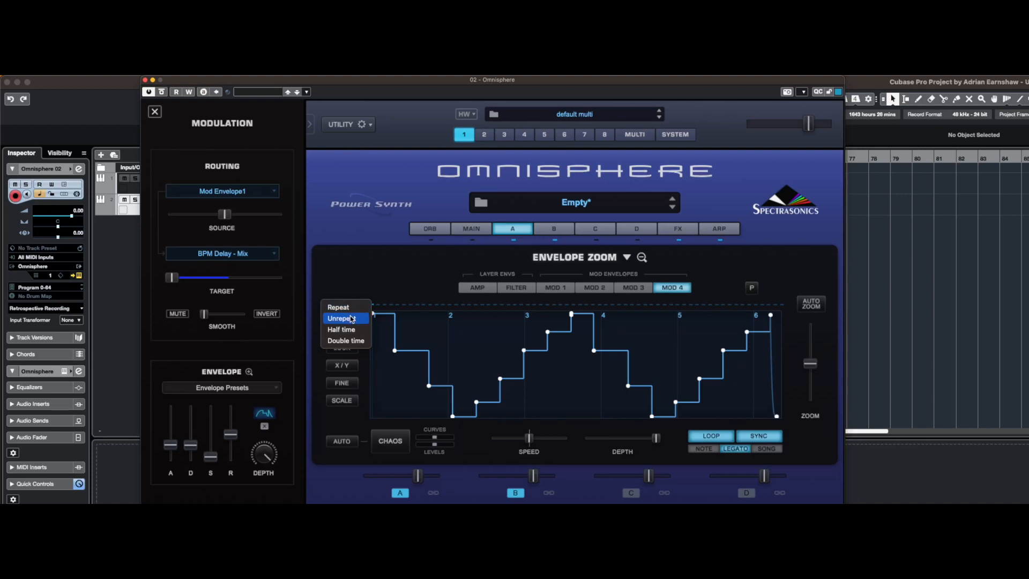
left_click(351, 318)
Apply Half time to the Mod 4 envelope, and reverse it with Double time
left_click(350, 309)
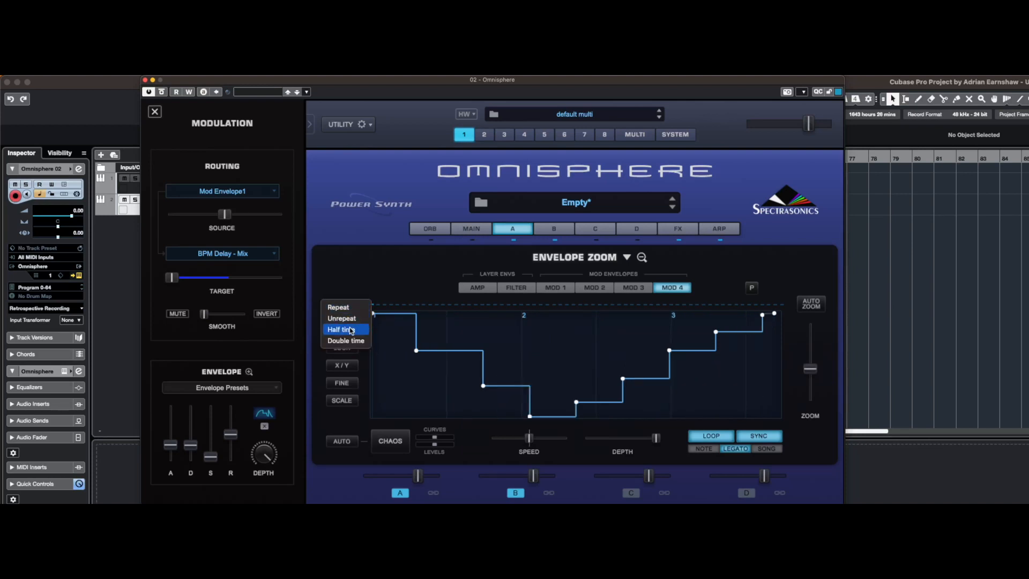
left_click(352, 331)
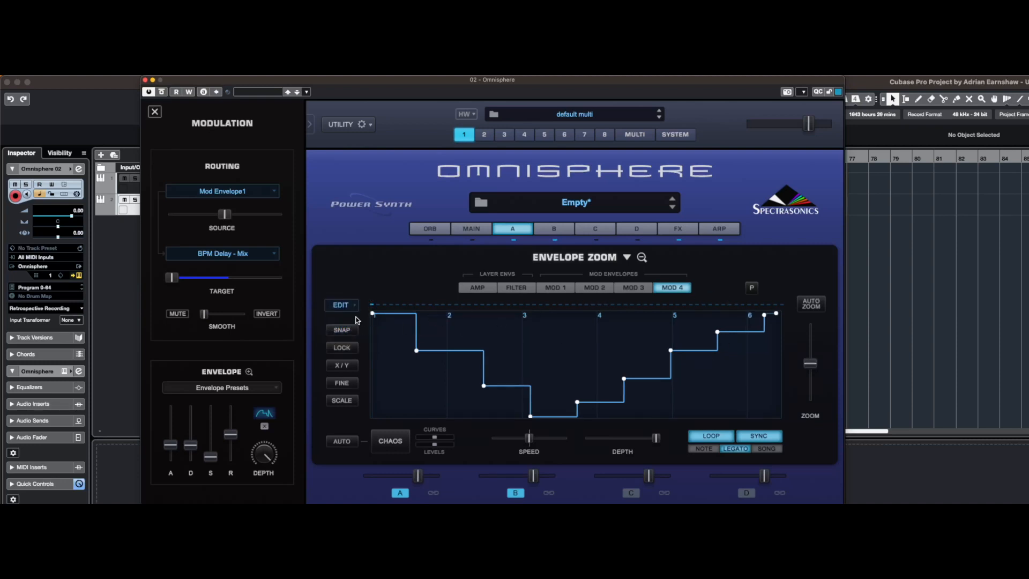
left_click(341, 305)
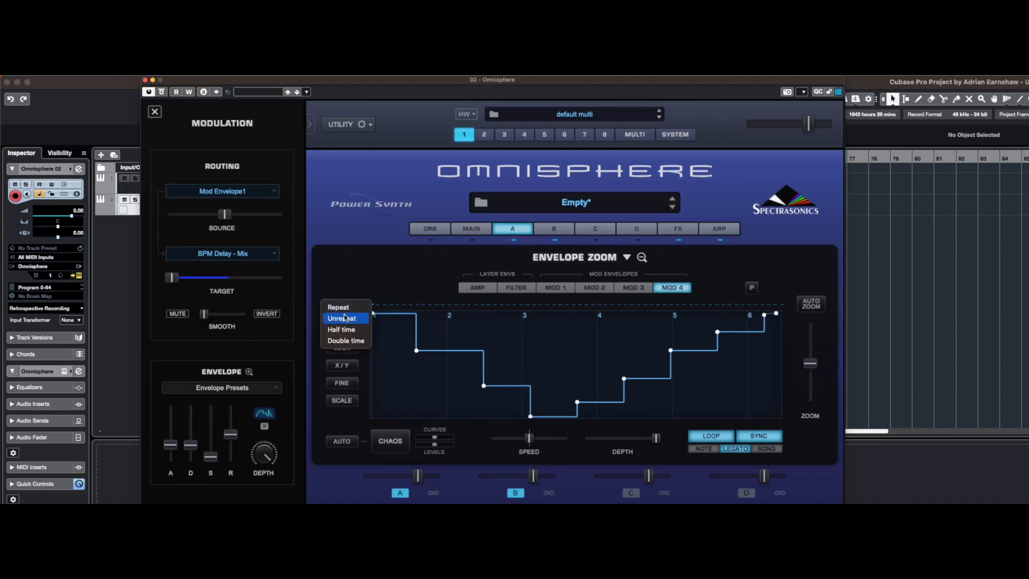
left_click(347, 342)
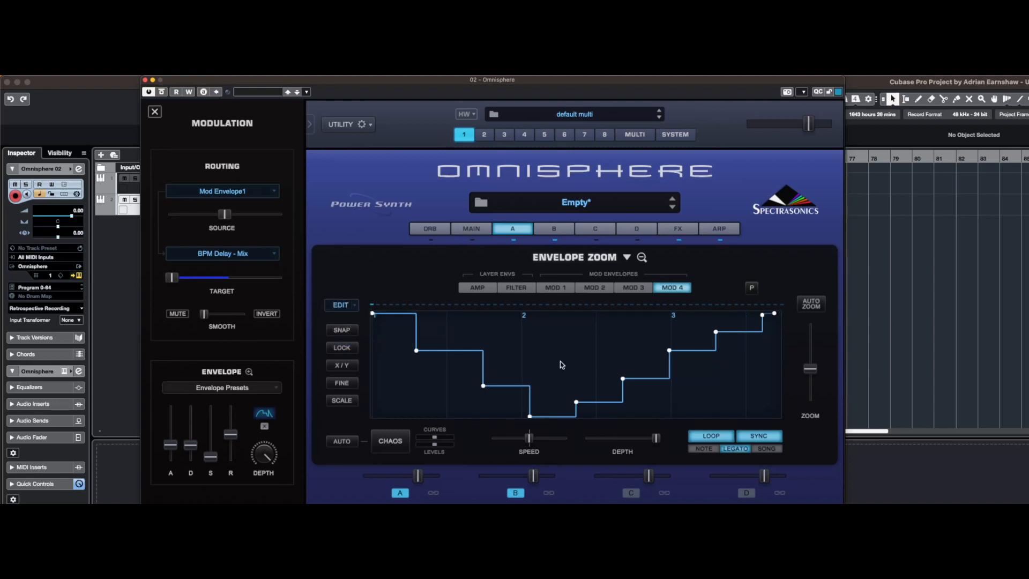
Apply Double time to the Mod 4 envelope two more times
left_click_drag(810, 368, 809, 359)
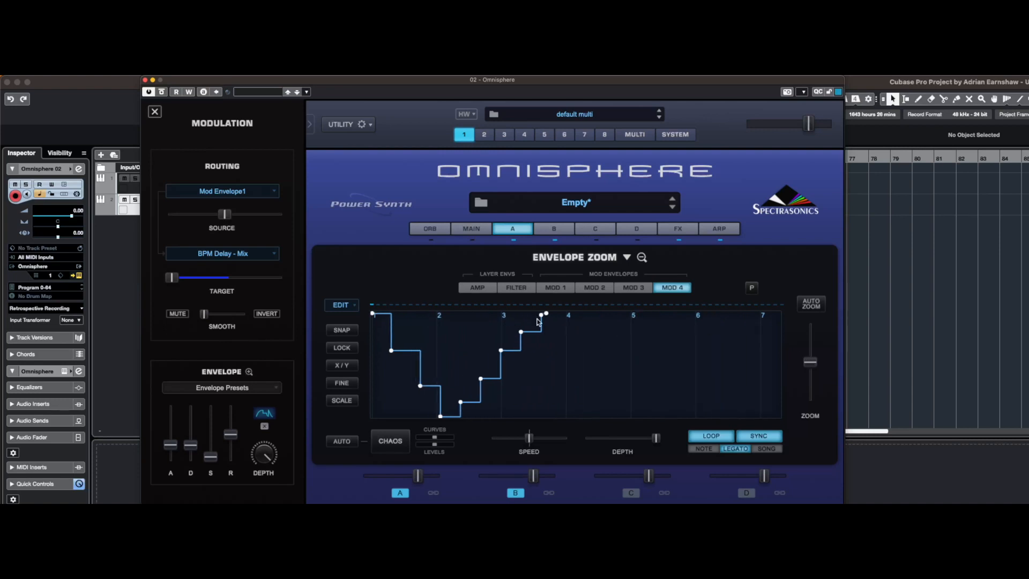
left_click(341, 304)
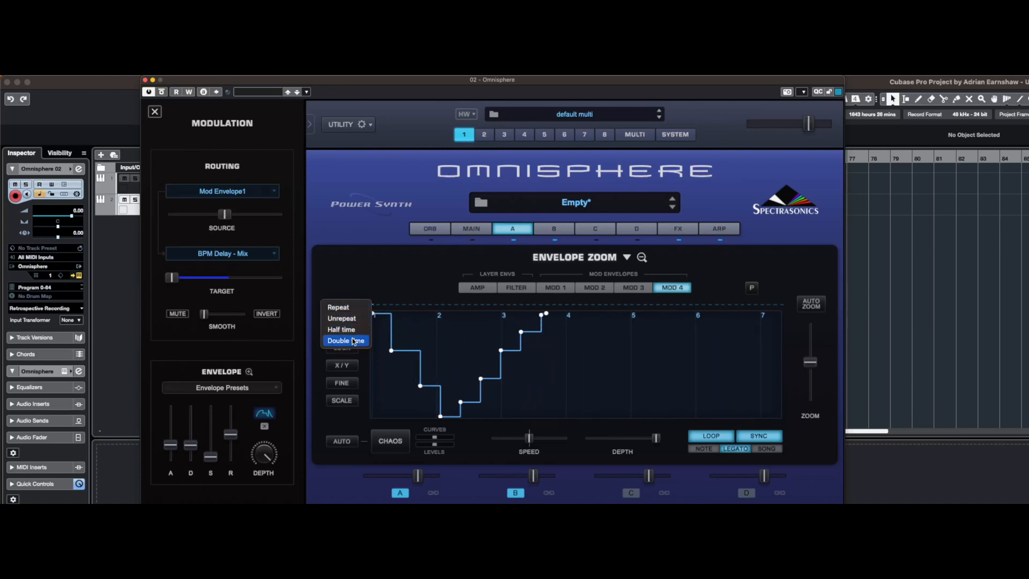
left_click(354, 340)
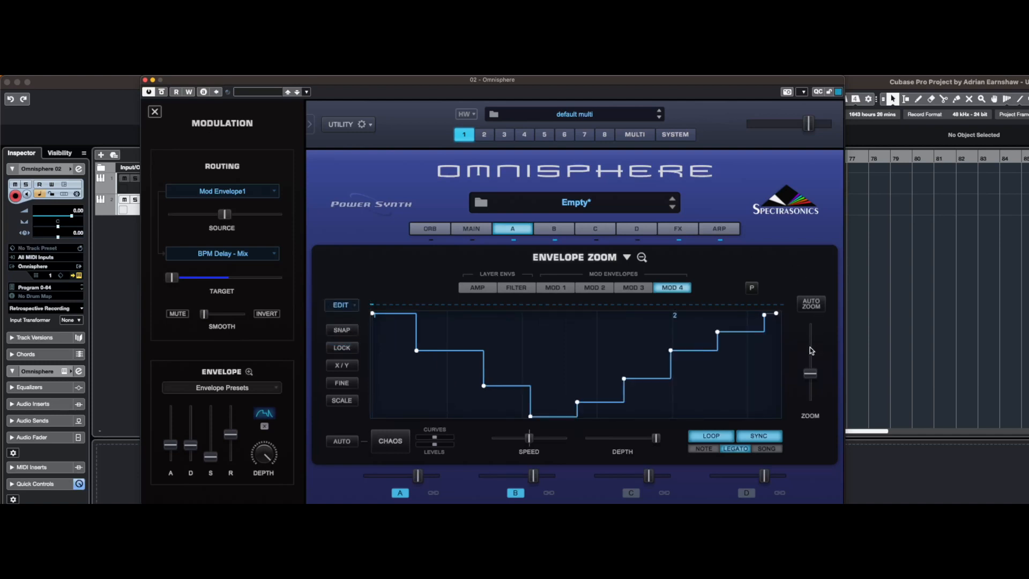
mouse_move(814, 370)
left_mouse_down()
mouse_move(818, 350)
mouse_move(818, 363)
left_mouse_up()
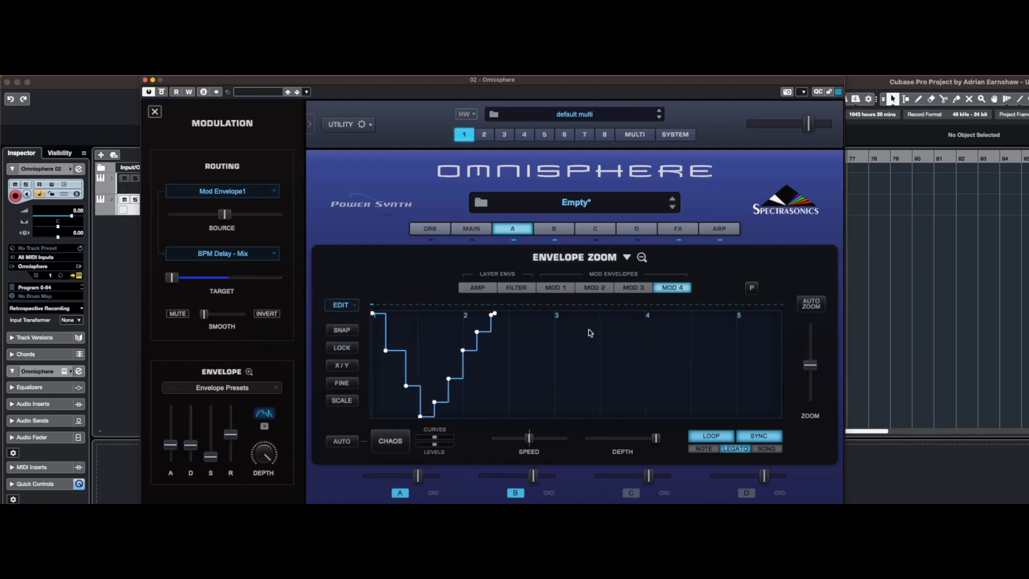
left_click(345, 305)
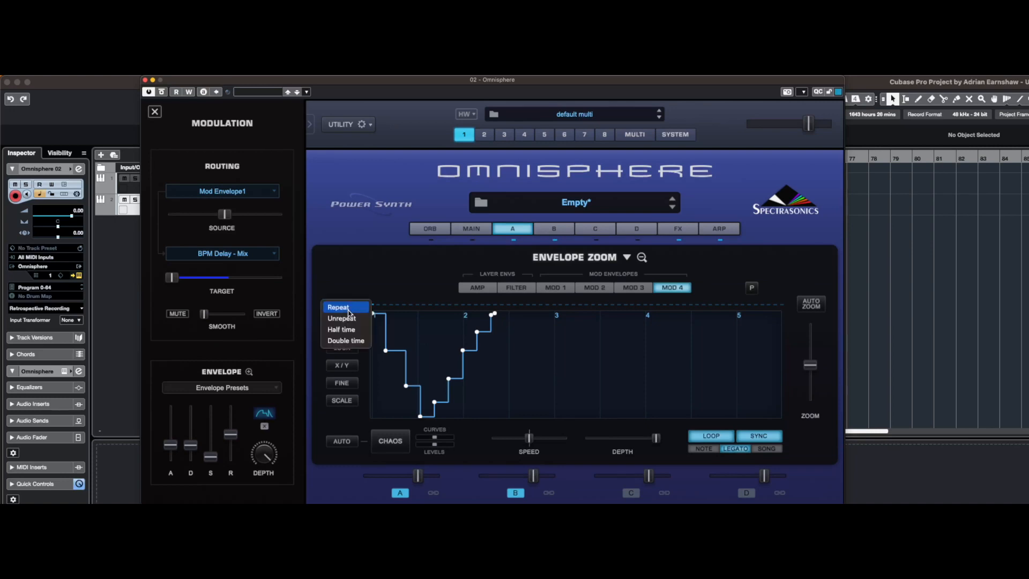
left_click(356, 341)
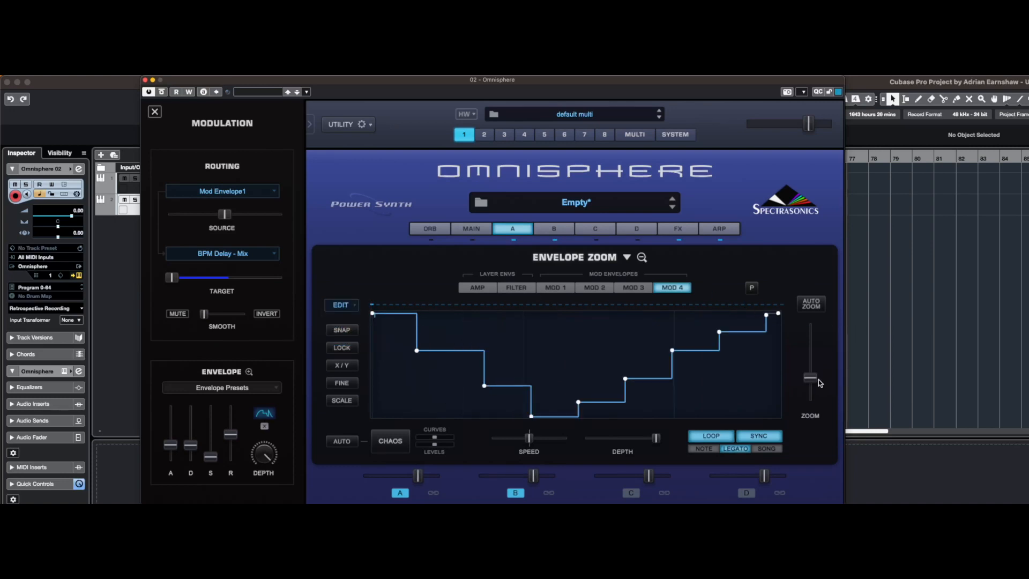
left_click_drag(816, 381, 815, 373)
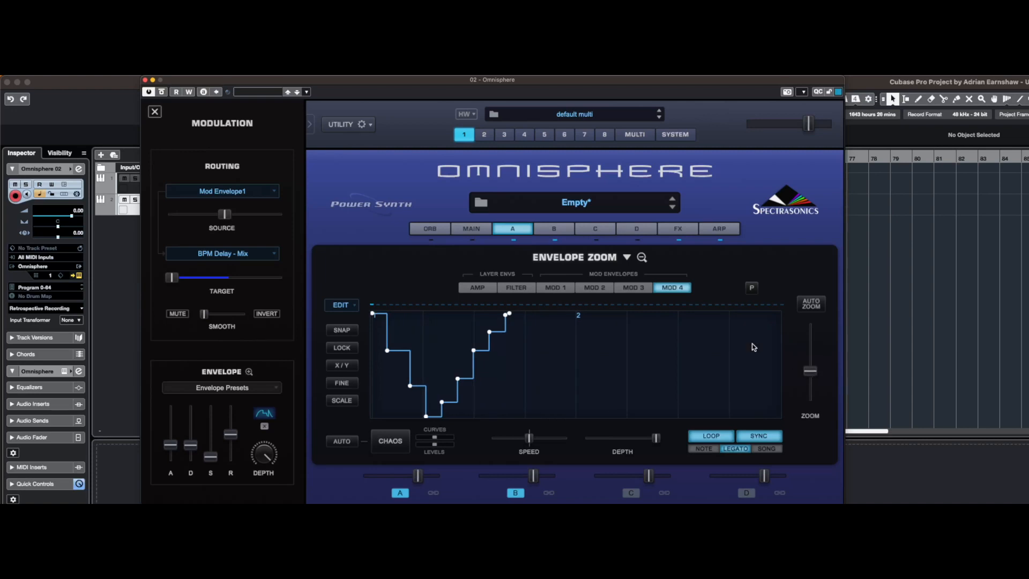
Reload the Ratchet Builder Mod 4 preset from the AEM envelopes and apply Double time to it once
left_click(628, 258)
mouse_move(751, 258)
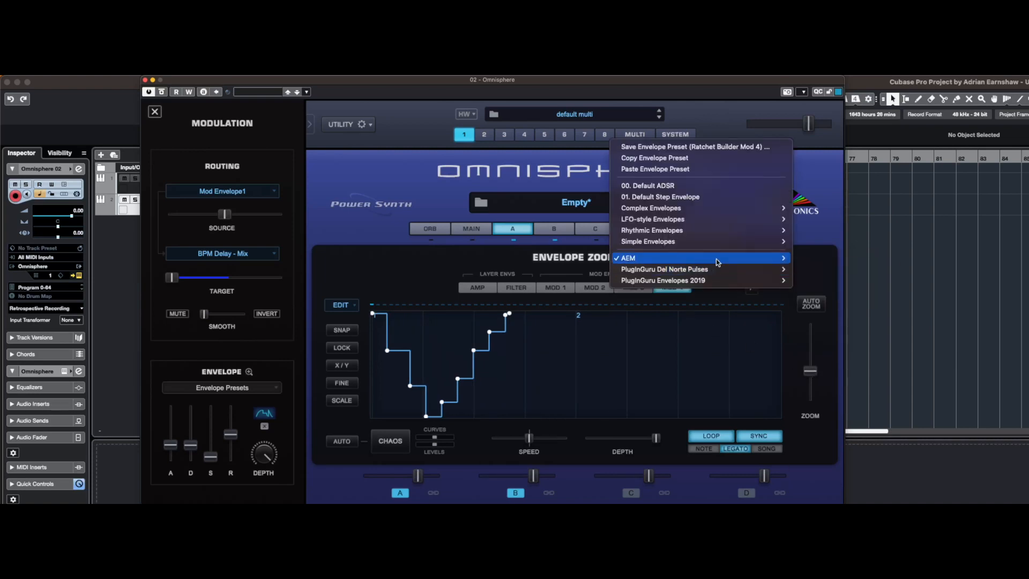
left_click(854, 292)
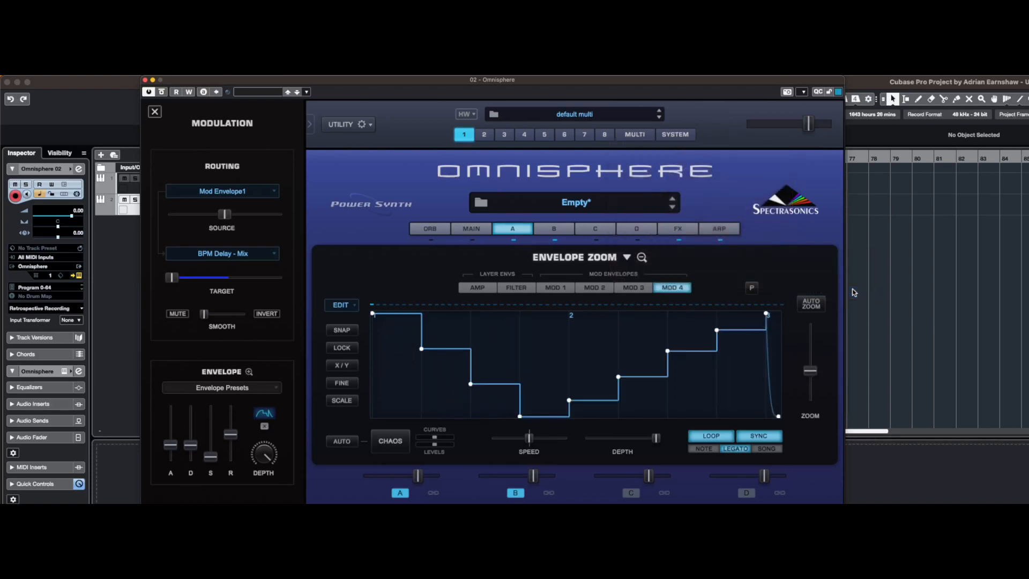
left_click_drag(811, 370, 812, 360)
left_click(347, 307)
left_click(352, 340)
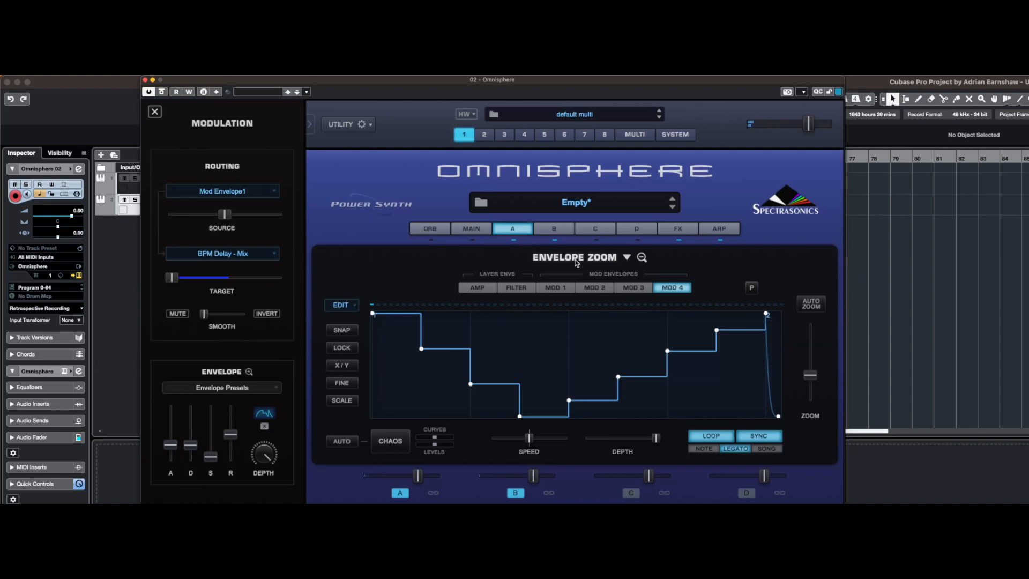
Modulate the resonance of layer A's filter with Mod Envelope4
left_click(519, 232)
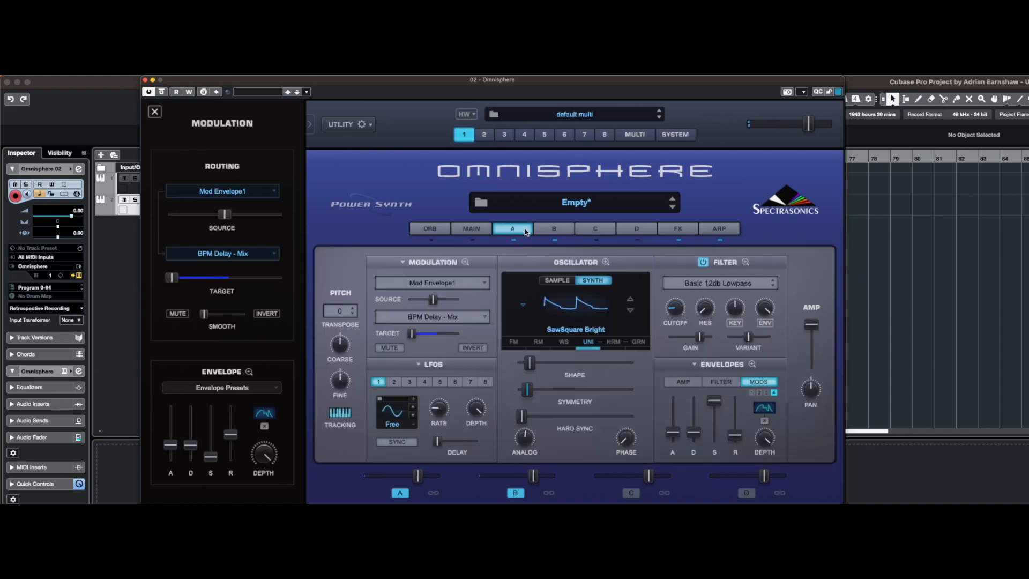
right_click(705, 312)
mouse_move(740, 291)
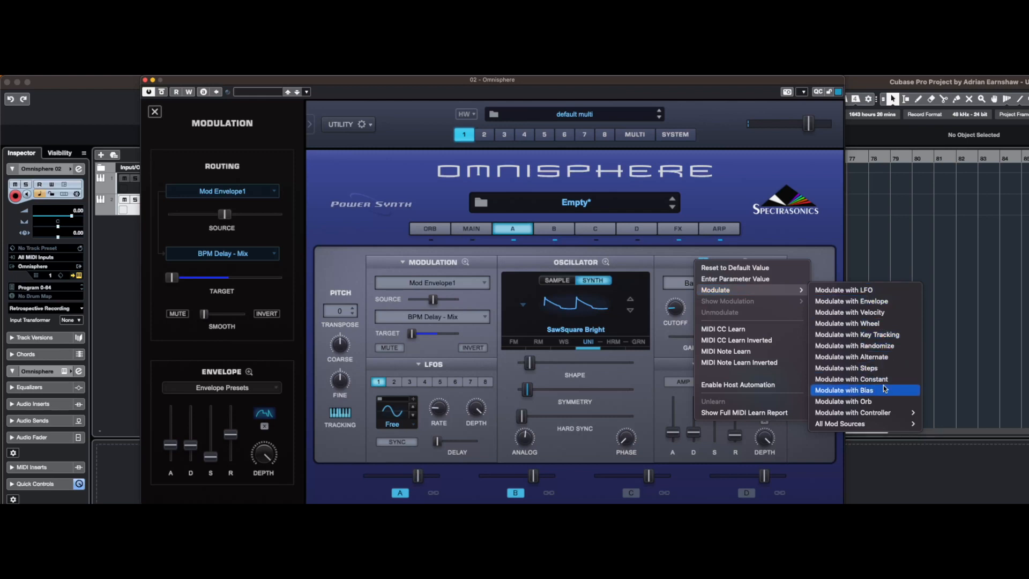
mouse_move(886, 424)
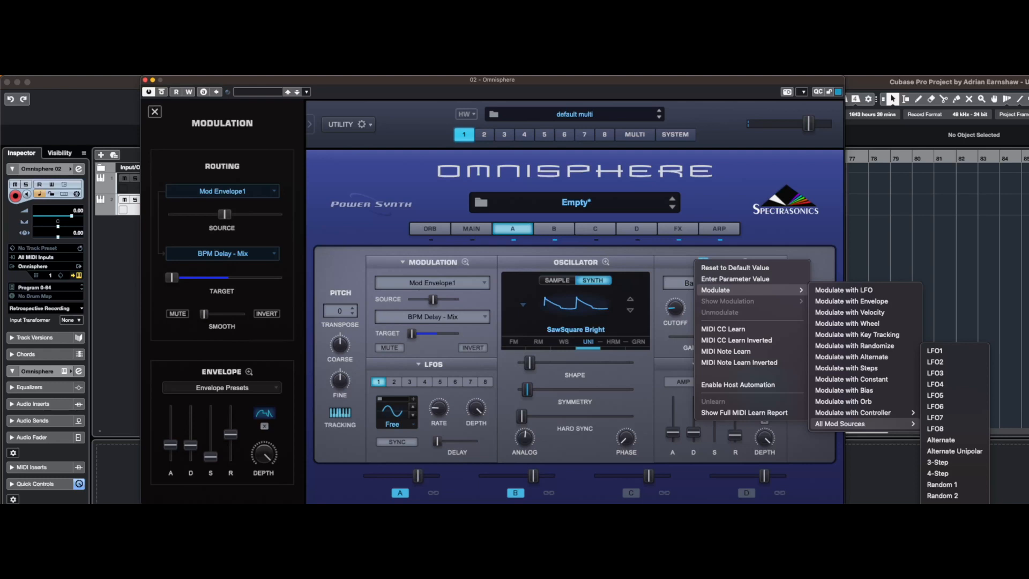
left_click(949, 568)
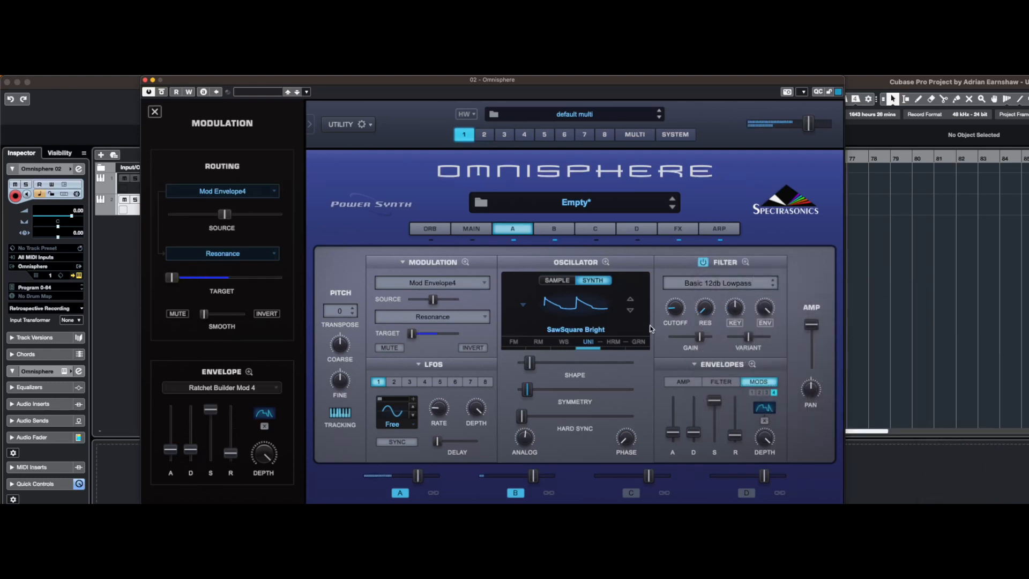
Open Mod 4 in the enlarged envelope view and audition its P option, leaving it off
left_click(752, 364)
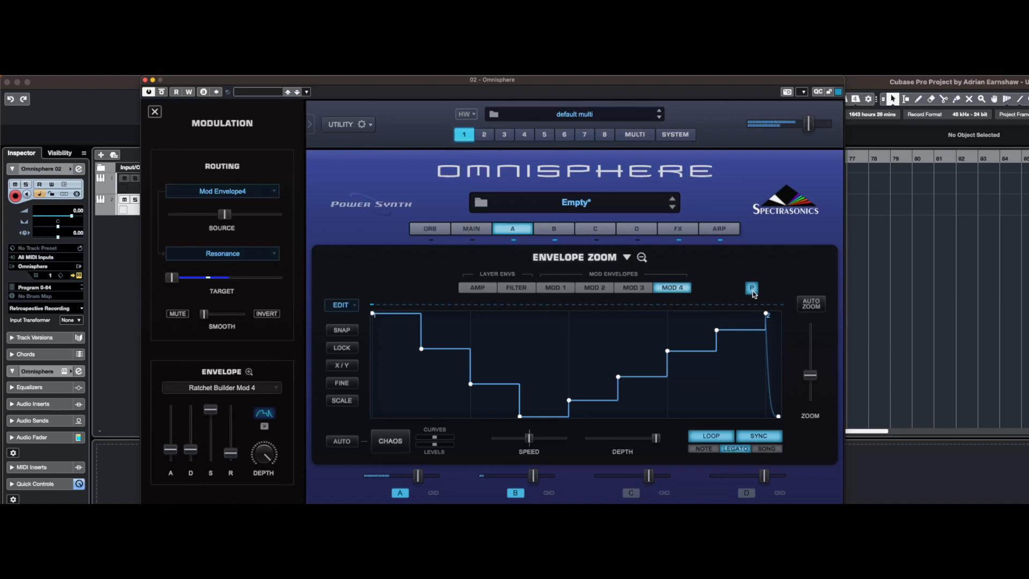
left_click(753, 291)
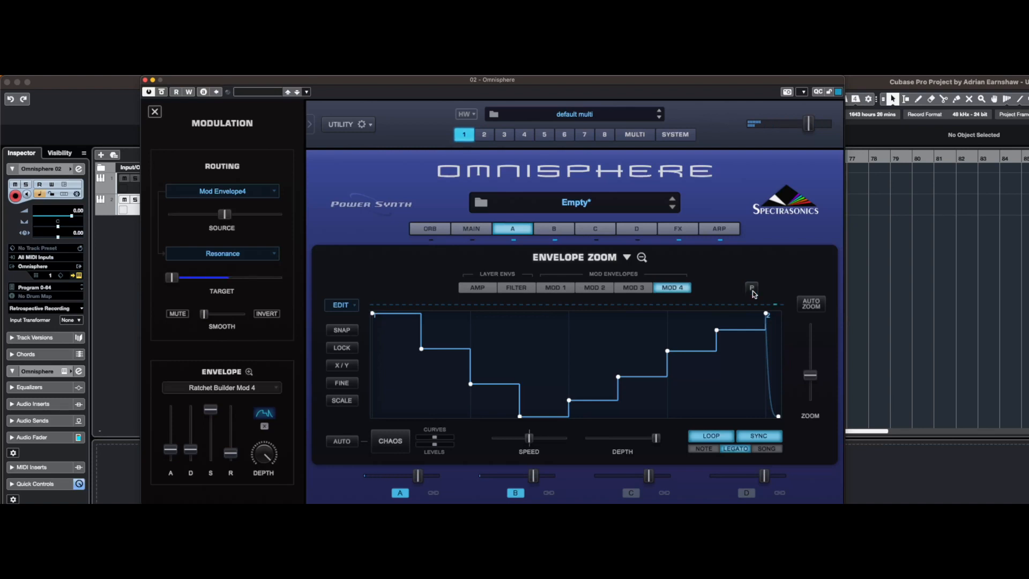